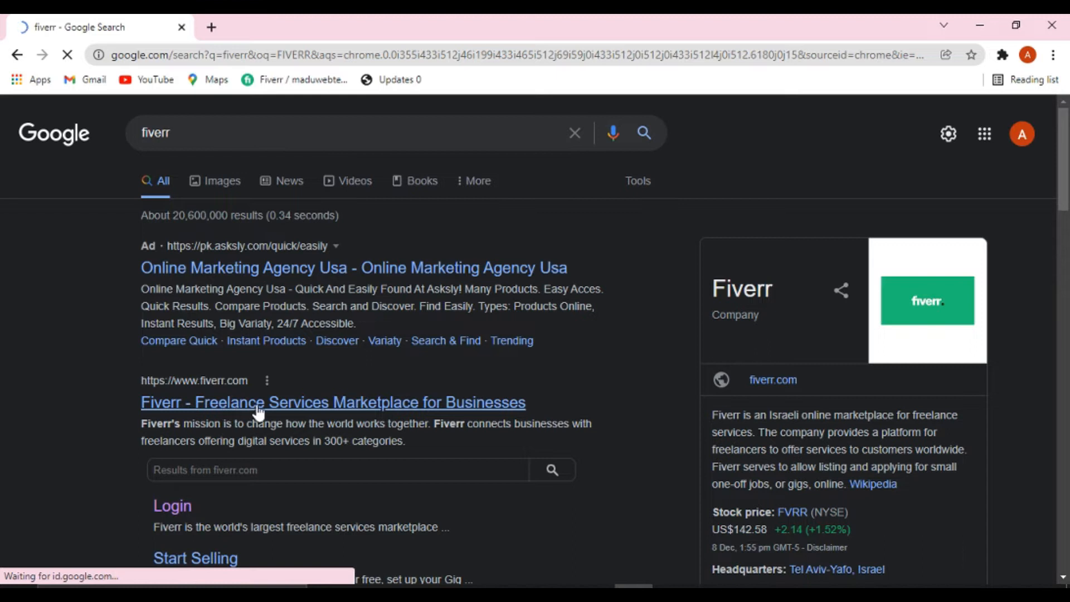
# Open the Fiverr website from the search results and continue into it with a Google account
pyautogui.click(256, 407)
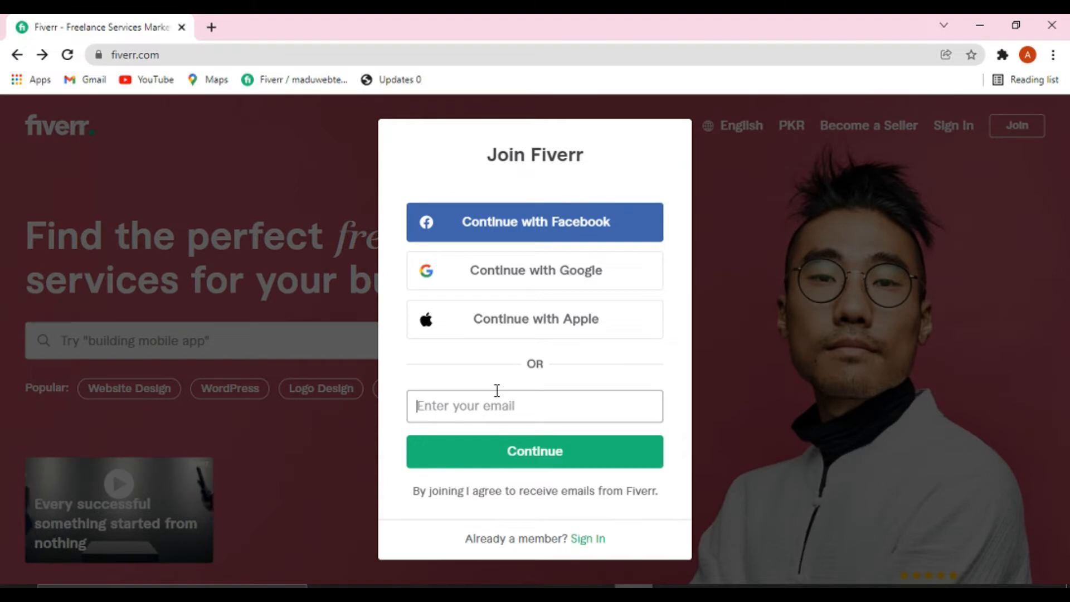
pyautogui.click(468, 408)
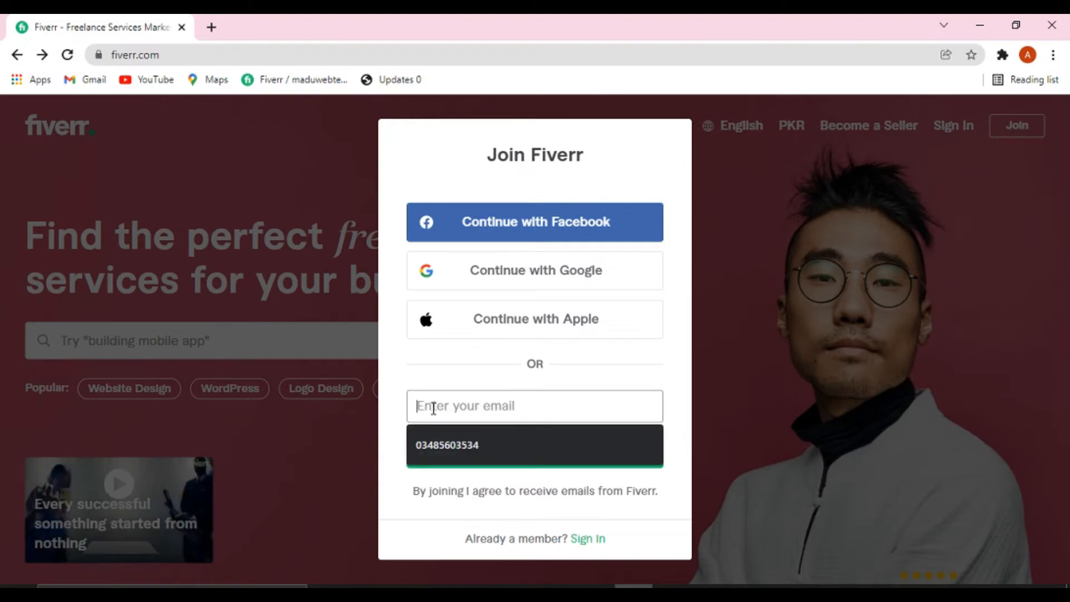
pyautogui.click(407, 409)
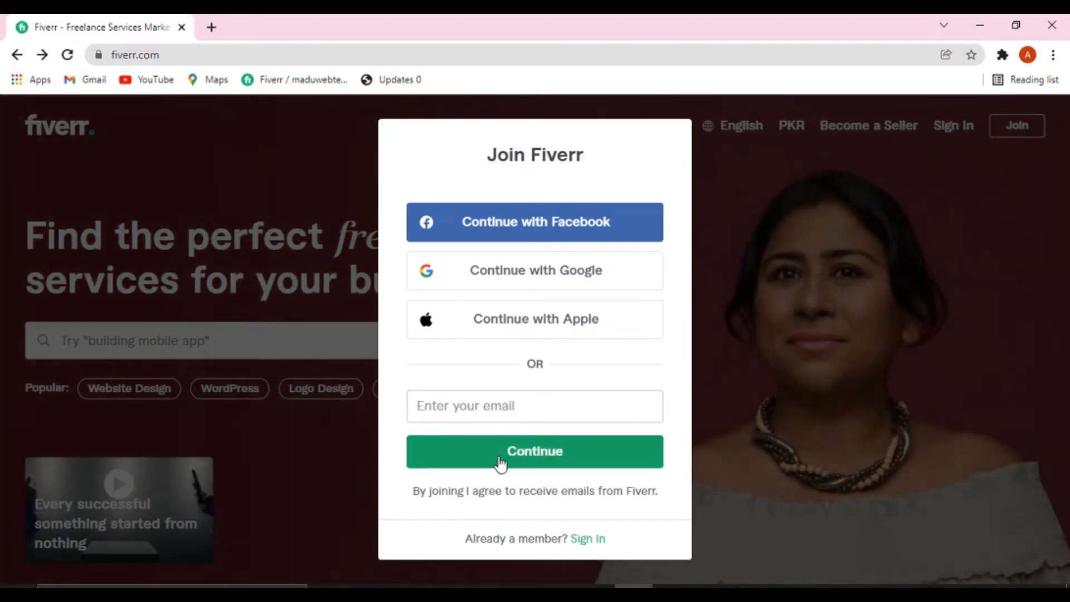
pyautogui.click(513, 275)
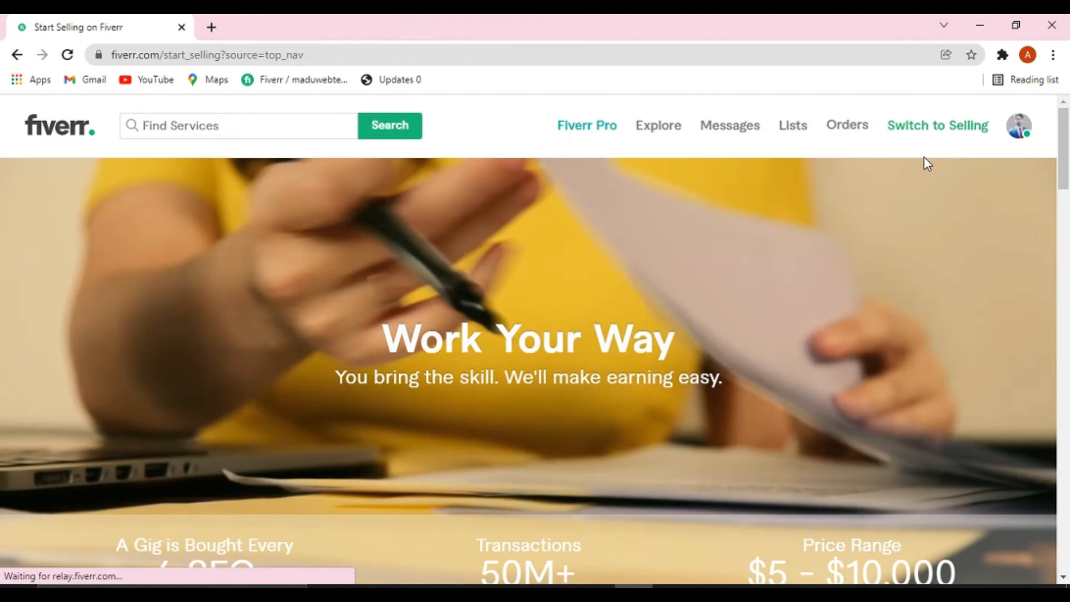
# Switch to selling mode and review the seller dashboard's response, order completion and inbox information
pyautogui.click(915, 128)
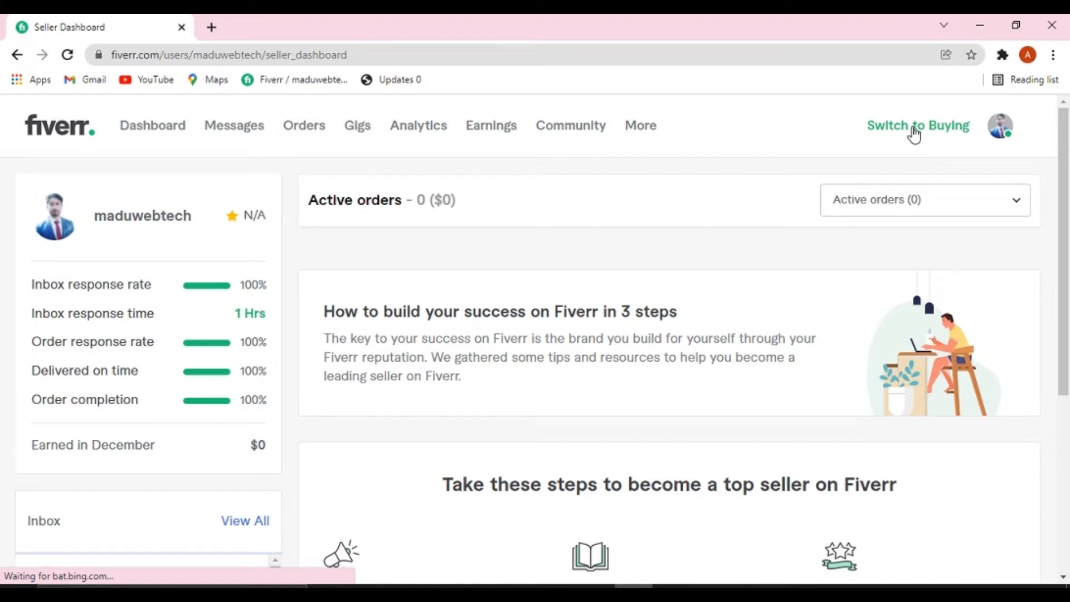
pyautogui.moveTo(183, 291)
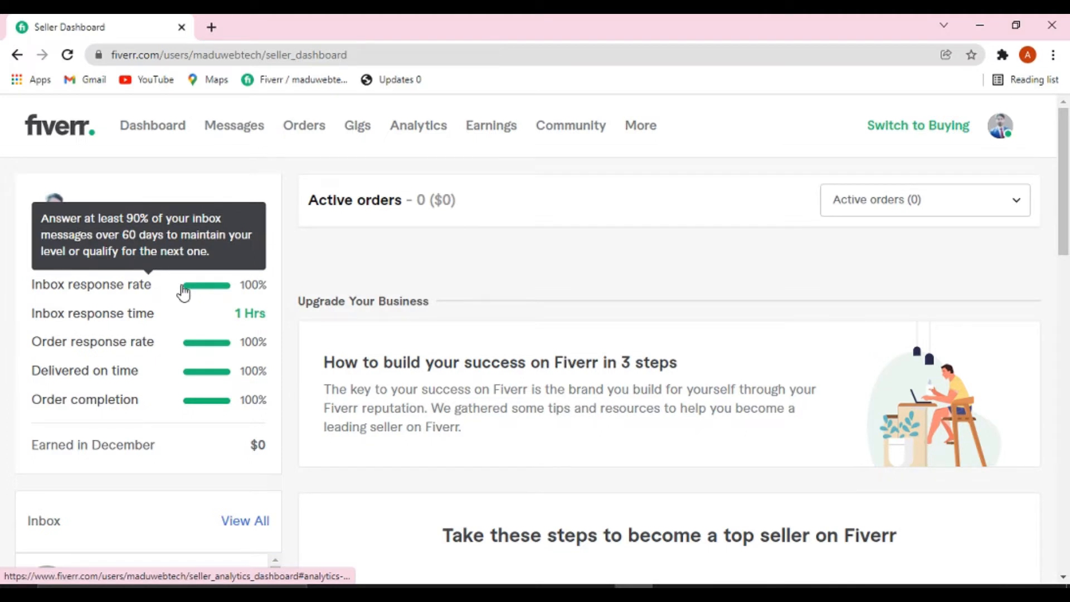
pyautogui.moveTo(203, 414)
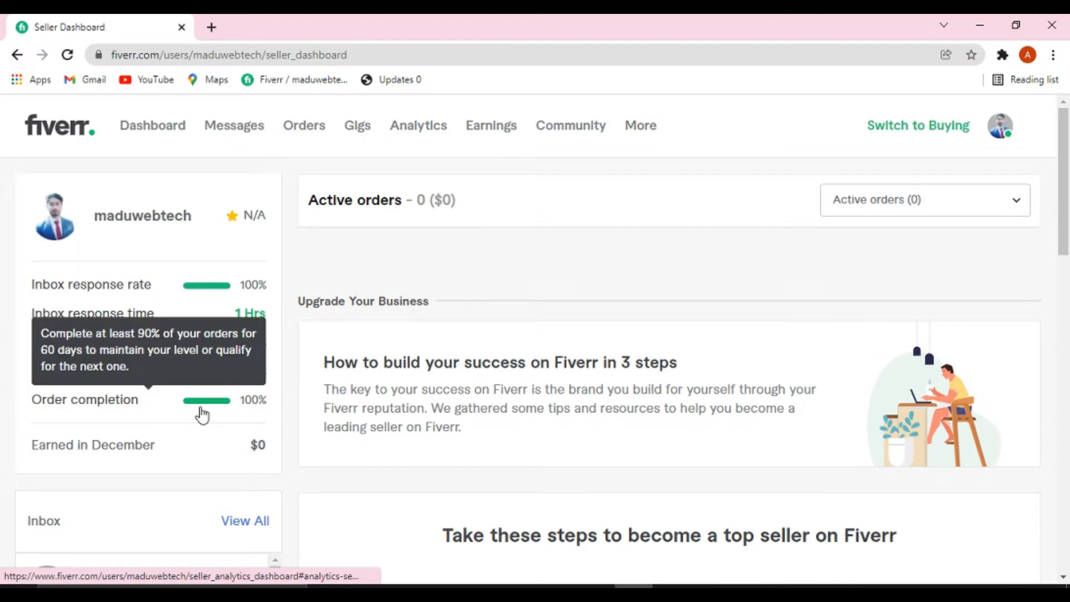
pyautogui.click(1064, 578)
pyautogui.click(1065, 578)
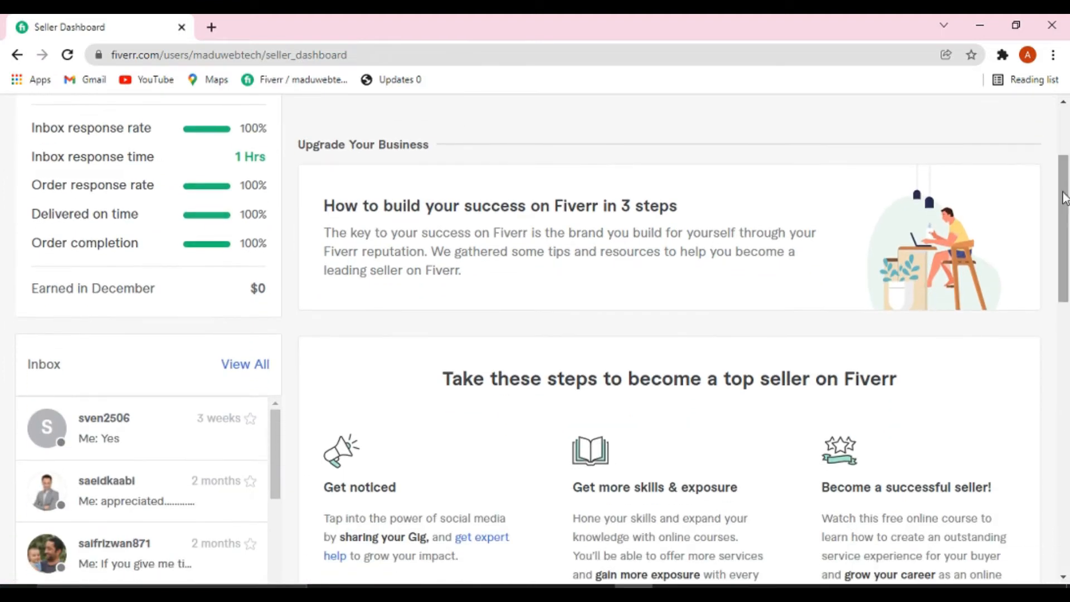
pyautogui.scroll(3, 1063, 101)
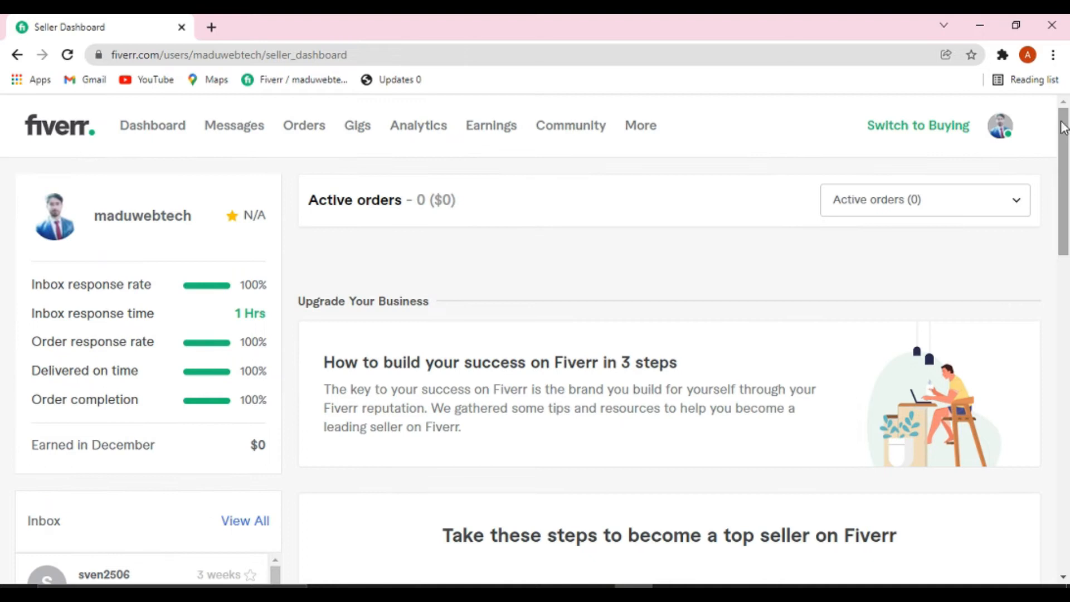
# Open the seller's profile page and look at the tagline in edit mode, cancelling without an update
pyautogui.click(1000, 134)
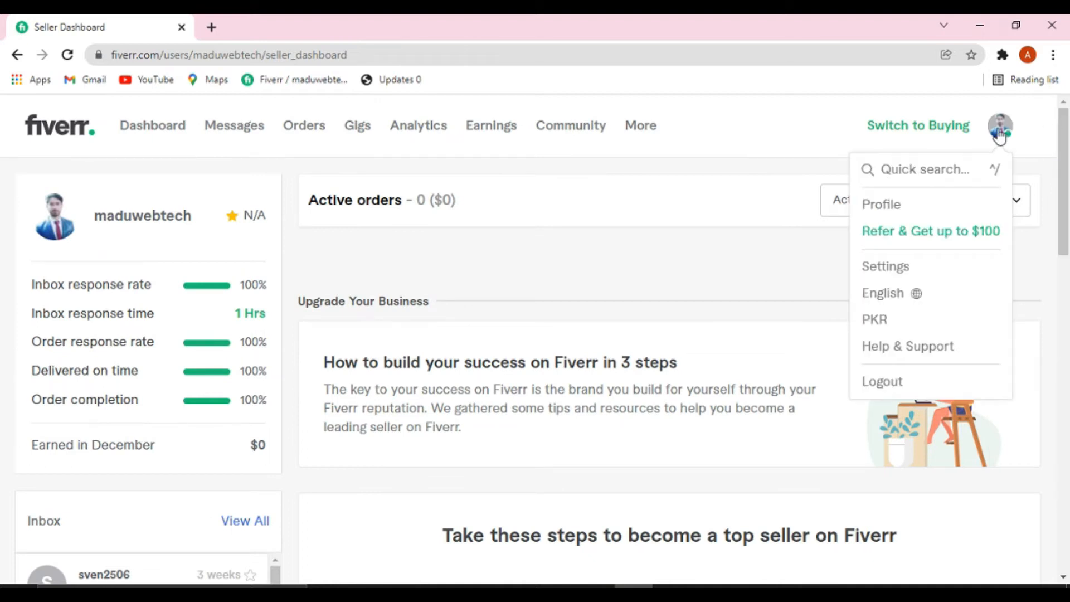
pyautogui.click(886, 213)
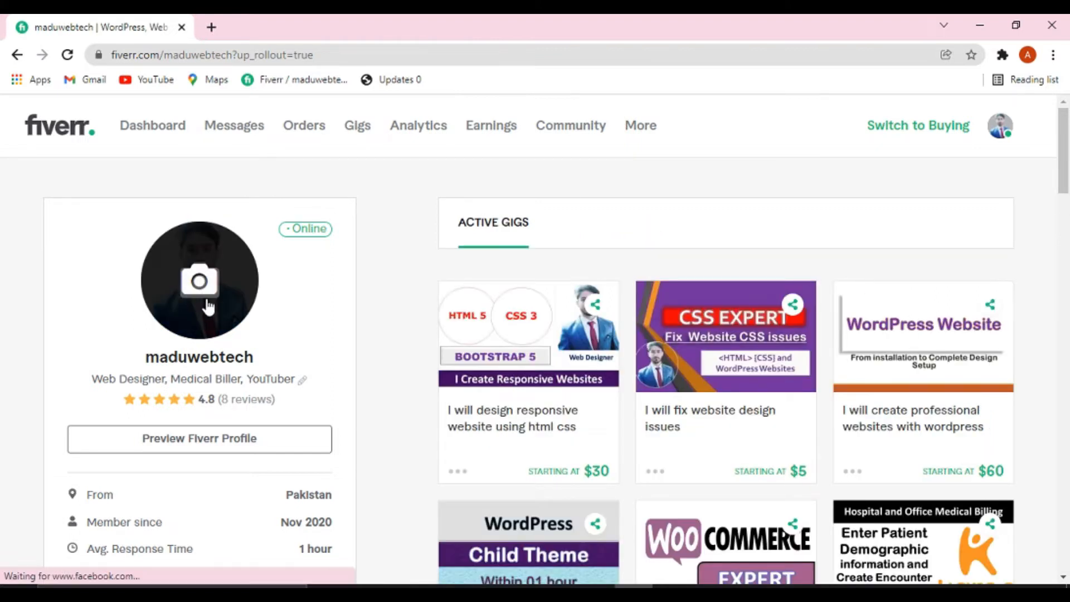
pyautogui.click(301, 381)
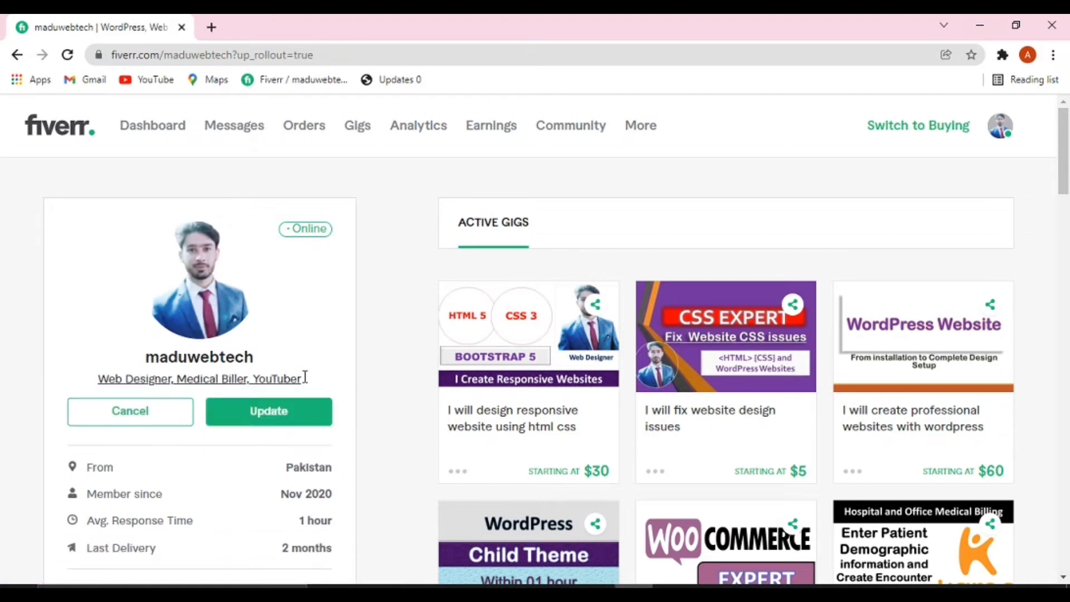
pyautogui.click(133, 421)
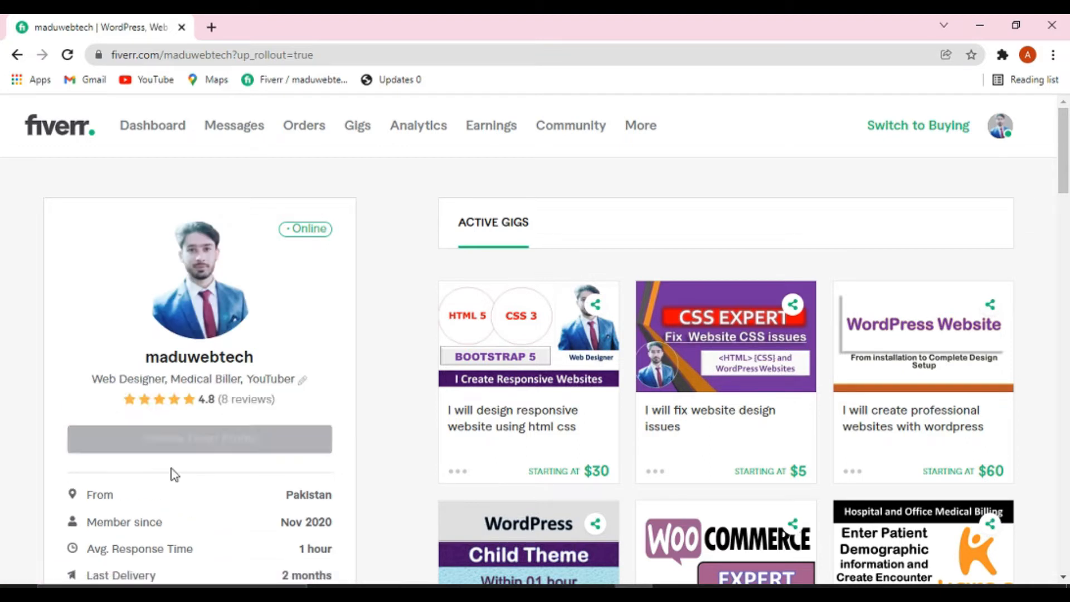
# Open the profile description for editing to review its text, and cancel without updating it
pyautogui.scroll(-1, 173, 477)
pyautogui.scroll(-3, 173, 477)
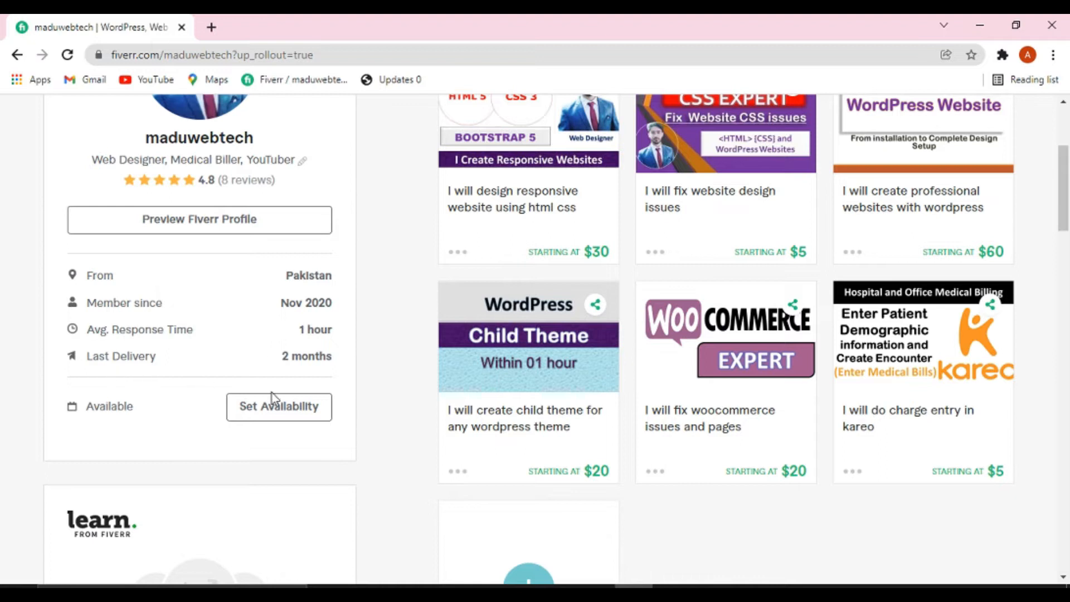
pyautogui.scroll(-7, 190, 466)
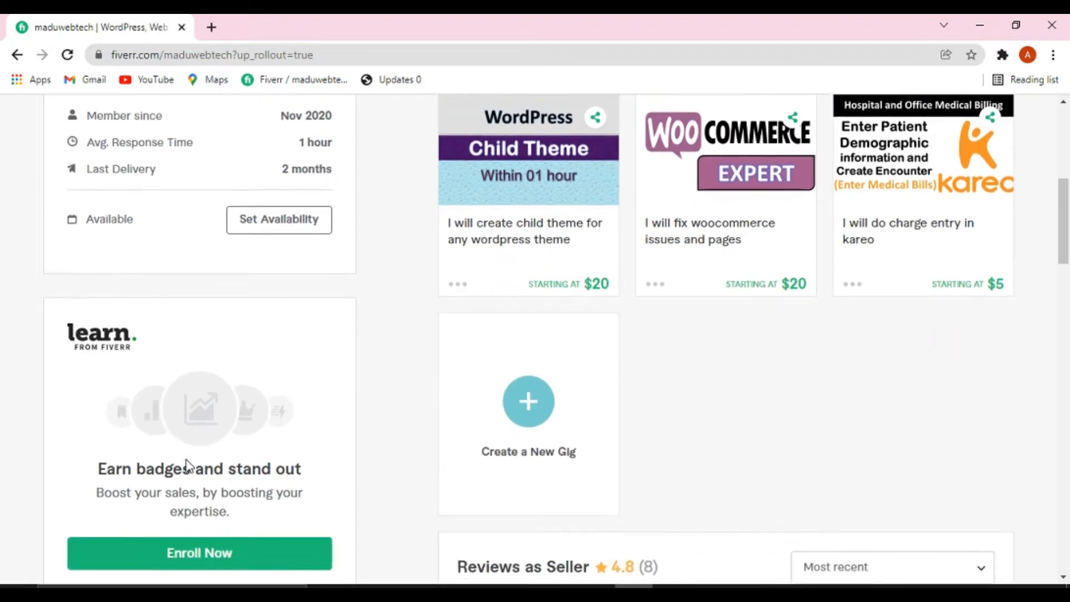
pyautogui.scroll(-3, 187, 458)
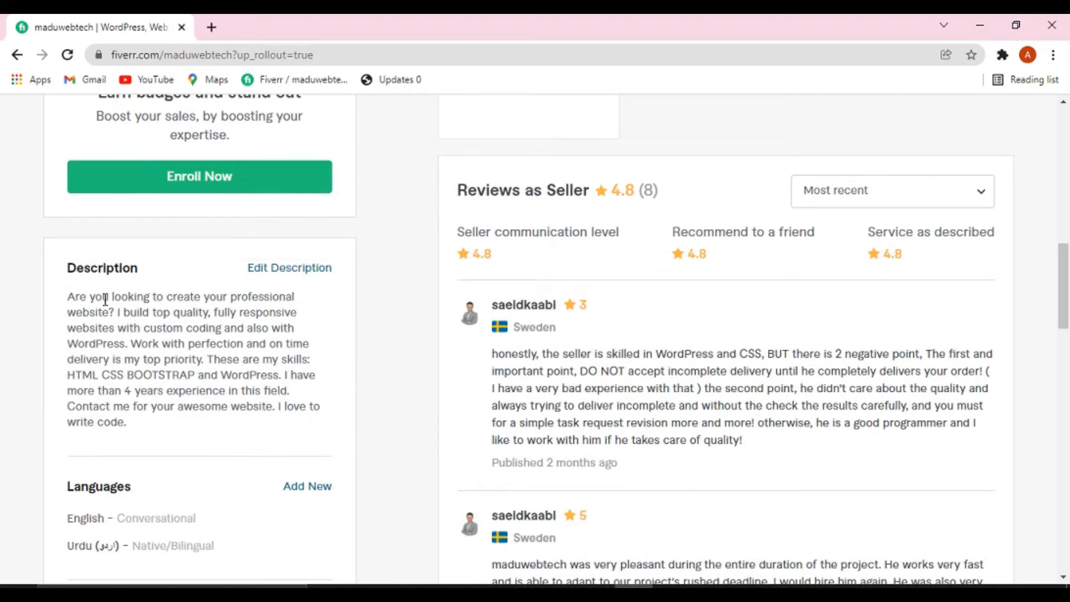
pyautogui.click(294, 268)
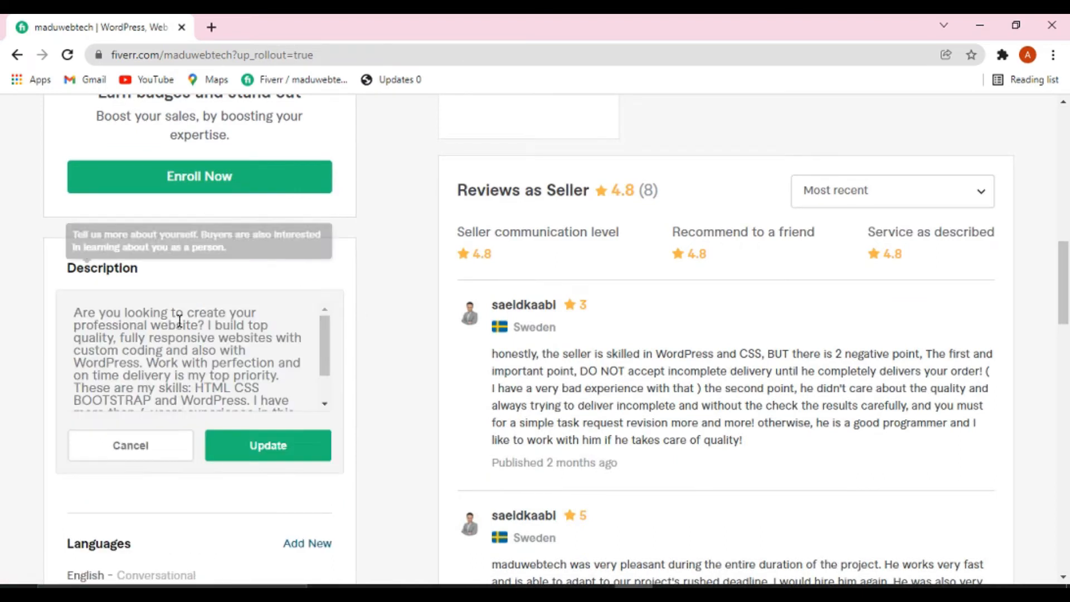
pyautogui.click(79, 312)
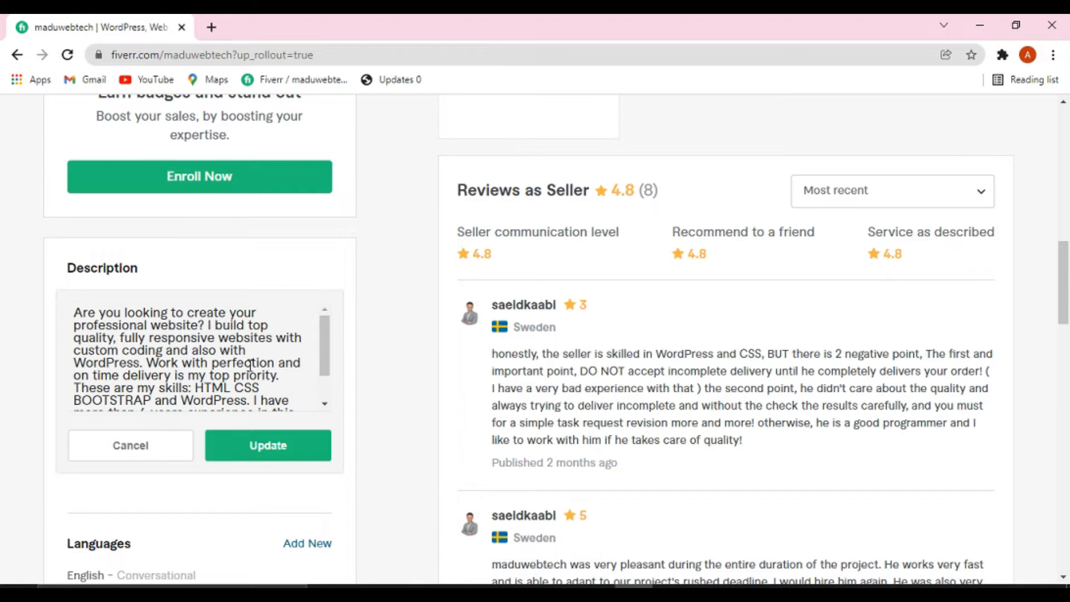
pyautogui.click(162, 449)
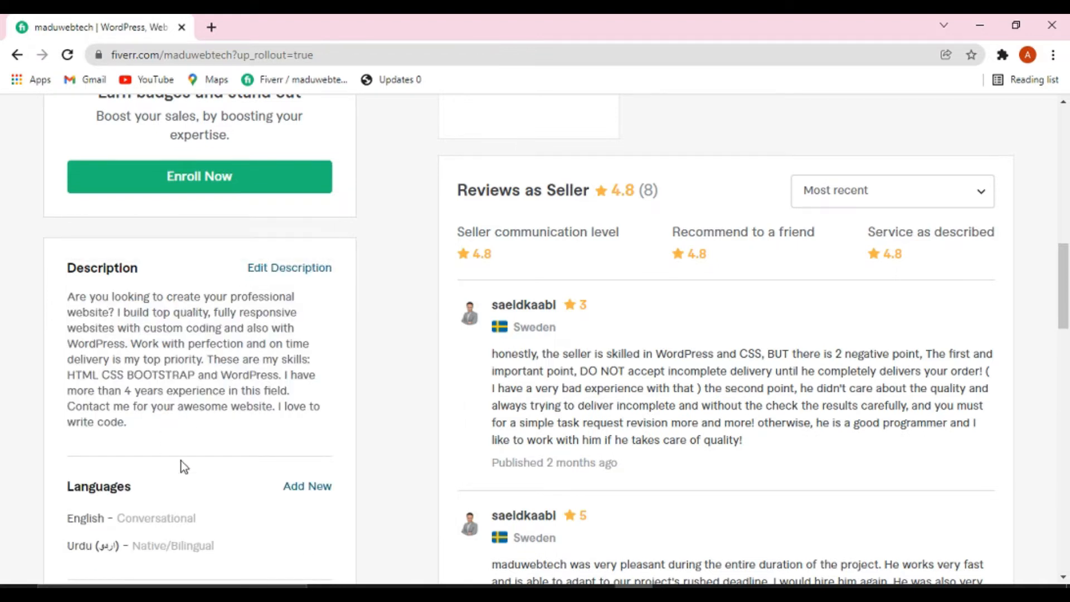
# Examine the profile's languages, tests, linked accounts, skills, education and certification sections
pyautogui.scroll(-1, 180, 461)
pyautogui.scroll(-4, 180, 461)
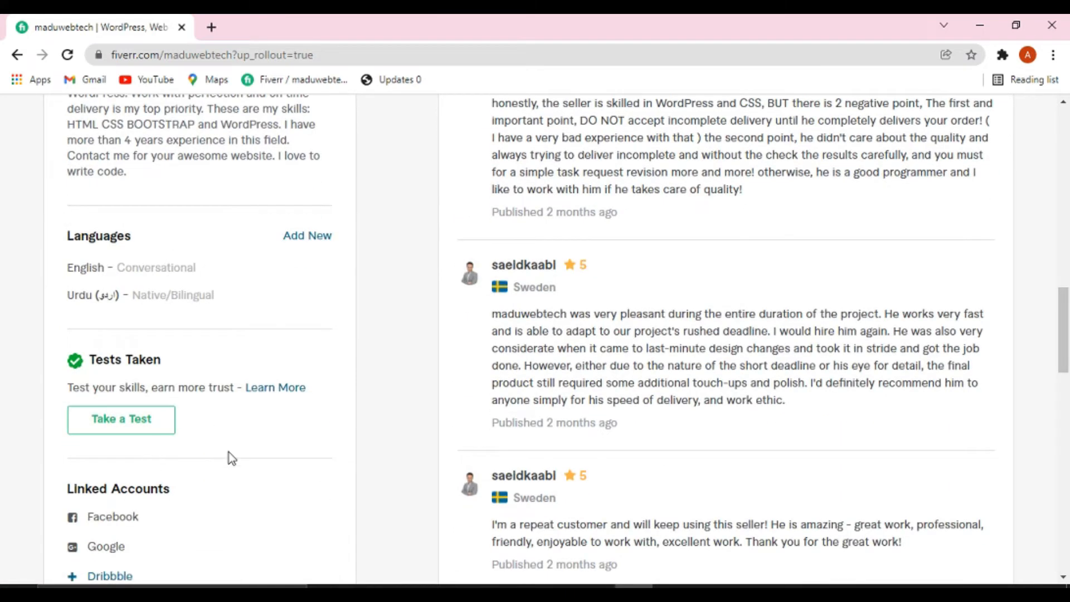
pyautogui.scroll(-1, 240, 453)
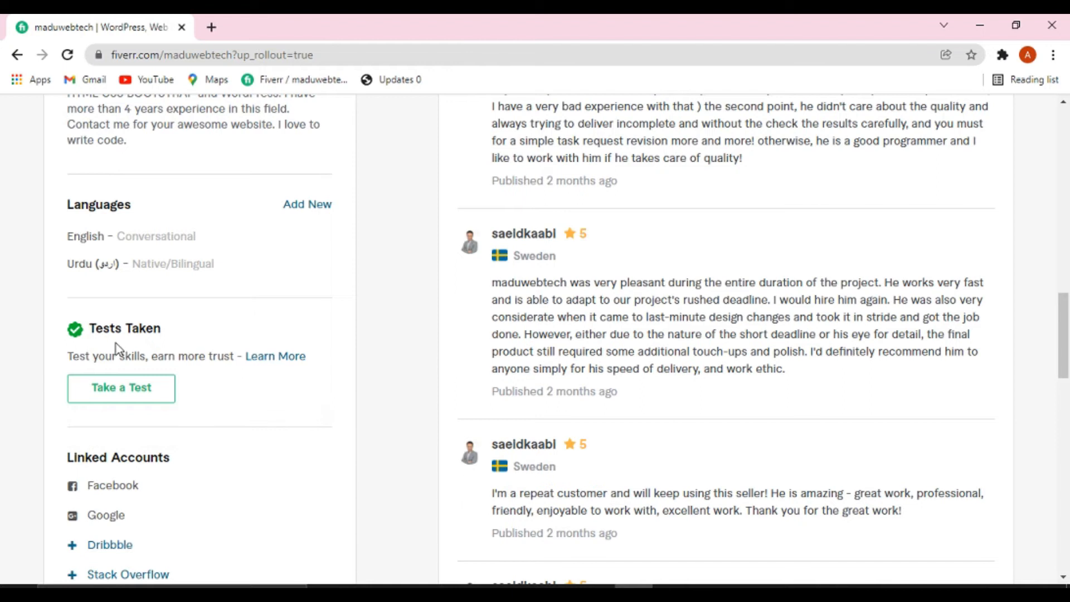
pyautogui.scroll(-6, 219, 393)
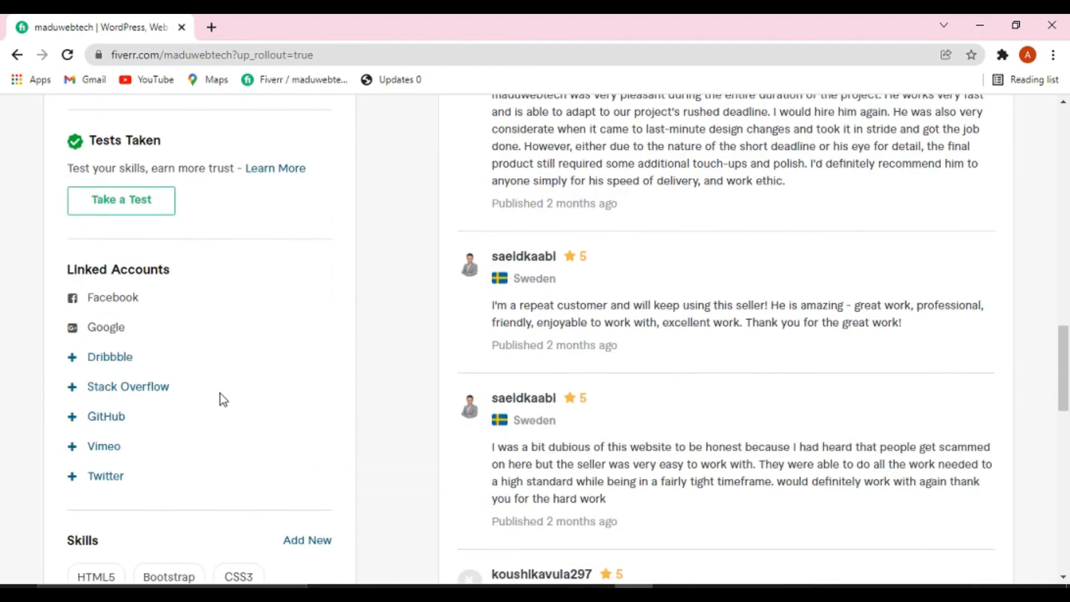
pyautogui.scroll(-1, 219, 393)
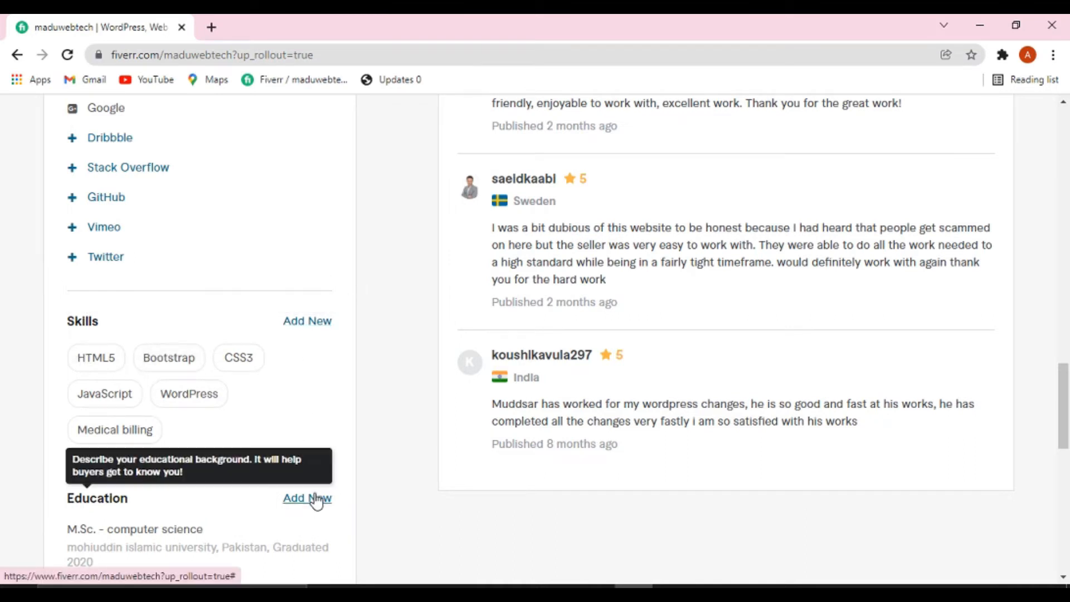
pyautogui.scroll(-3, 315, 494)
pyautogui.scroll(-3, 315, 494)
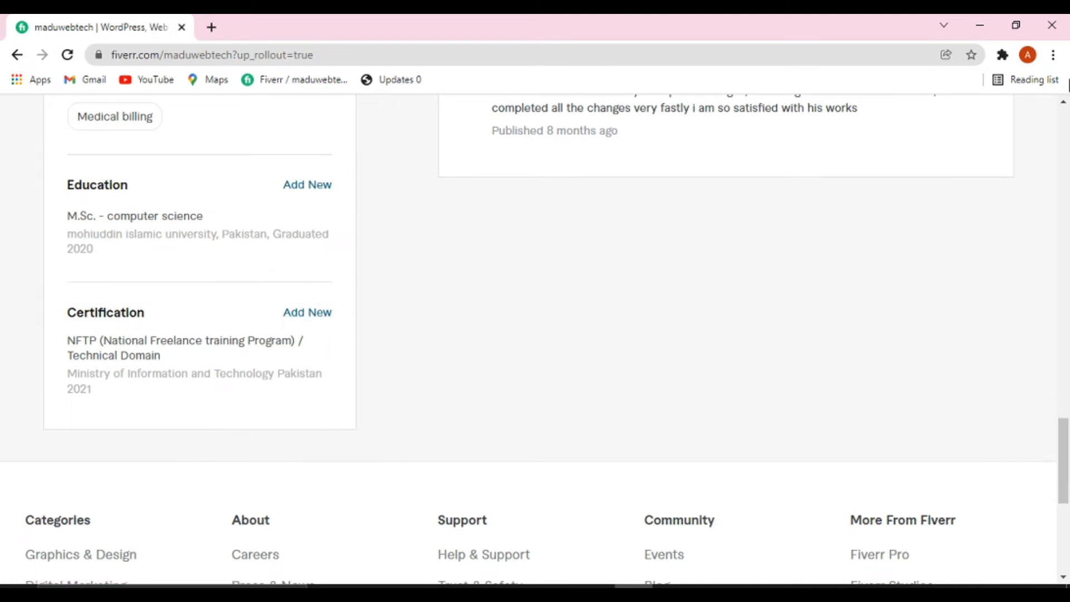
pyautogui.click(1067, 125)
pyautogui.click(1067, 125)
pyautogui.click(1067, 125)
pyautogui.click(1067, 125)
pyautogui.click(1067, 125)
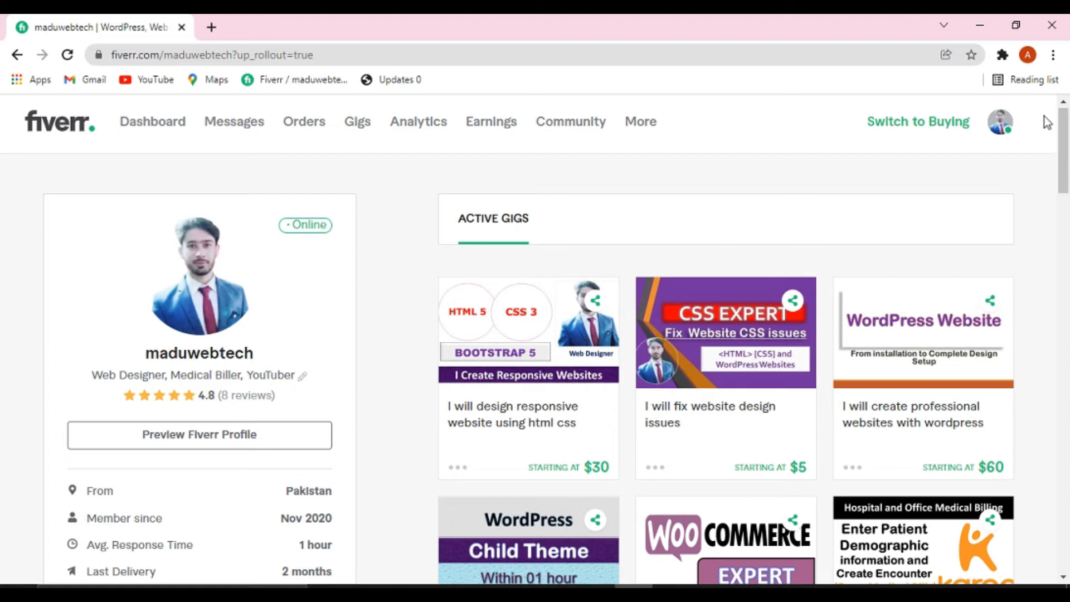
# Open the account settings and review the Account and Security pages
pyautogui.click(1005, 131)
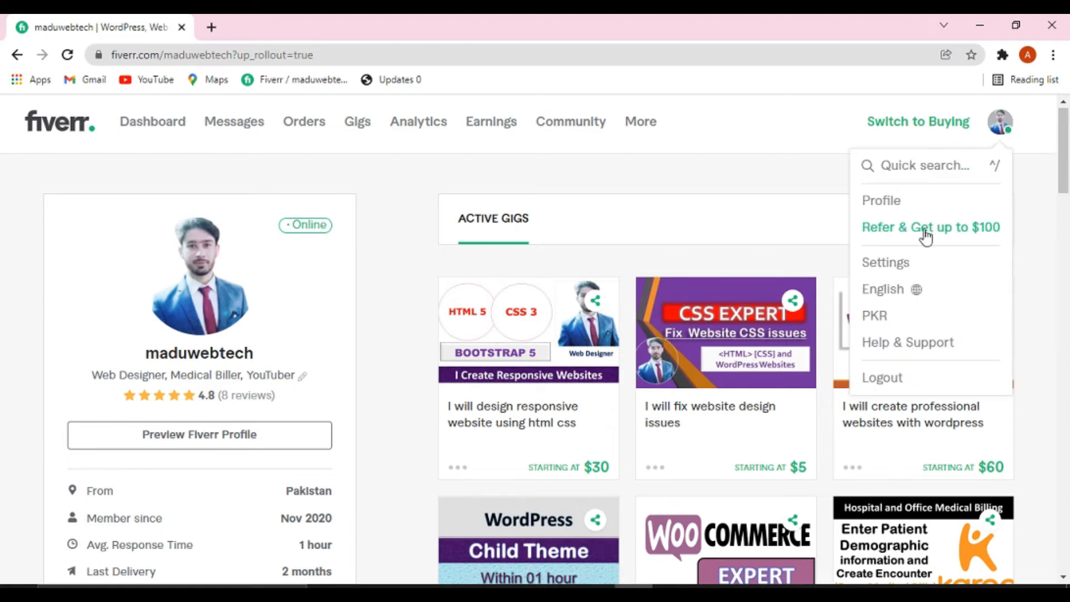
pyautogui.click(894, 270)
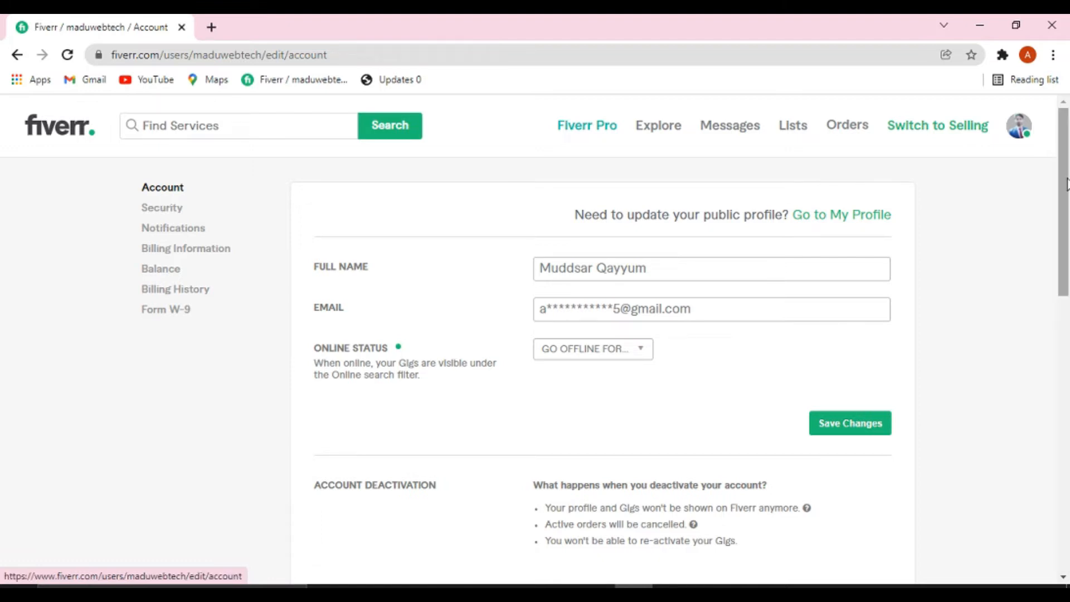
pyautogui.moveTo(1067, 184)
pyautogui.mouseDown()
pyautogui.moveTo(1062, 252)
pyautogui.moveTo(1063, 167)
pyautogui.mouseUp()
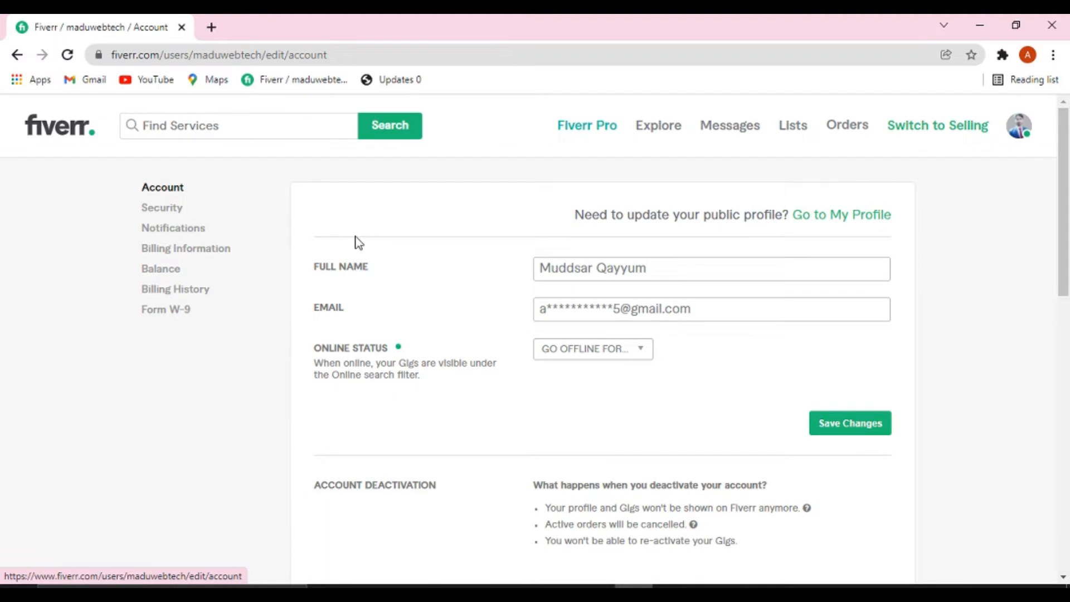
pyautogui.click(175, 214)
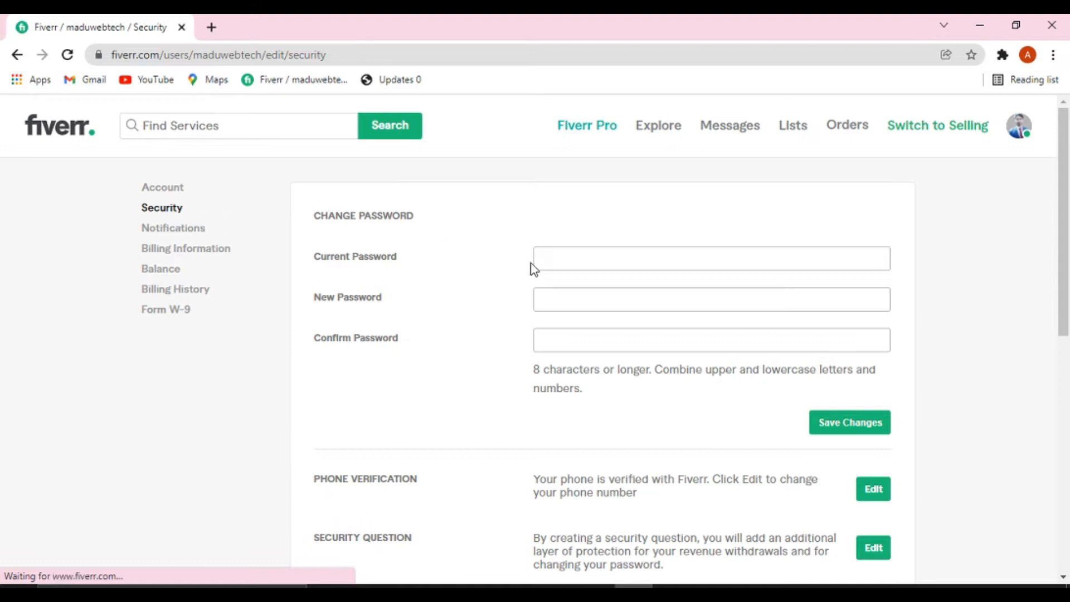
pyautogui.moveTo(1063, 244); pyautogui.dragTo(1044, 420)
# Return to selling mode and open the gig management page to check the impressions and clicks columns of the active gigs
pyautogui.click(956, 131)
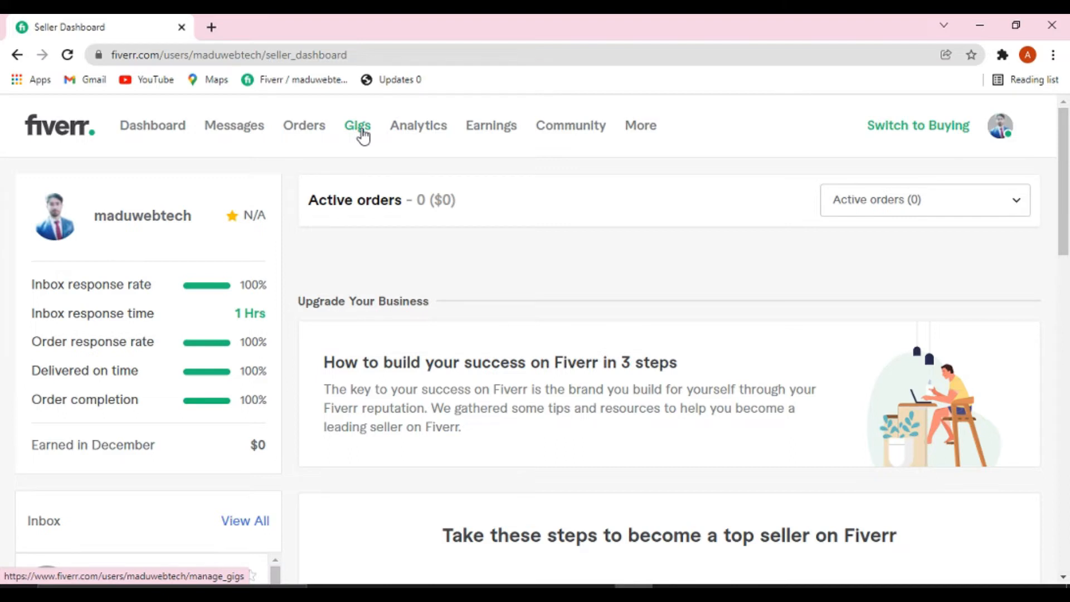
pyautogui.click(357, 127)
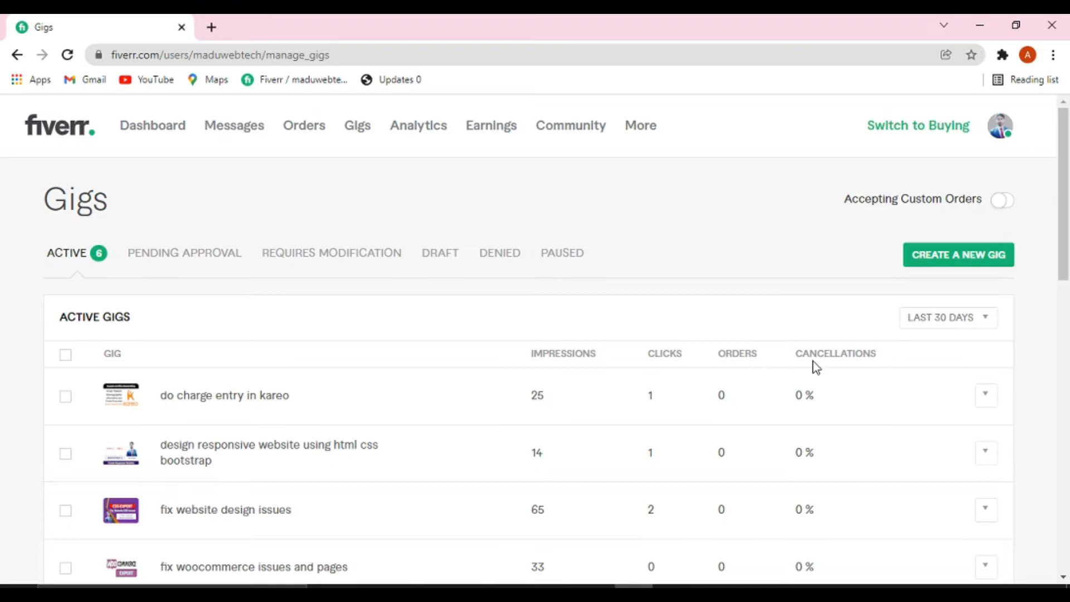
pyautogui.moveTo(570, 356)
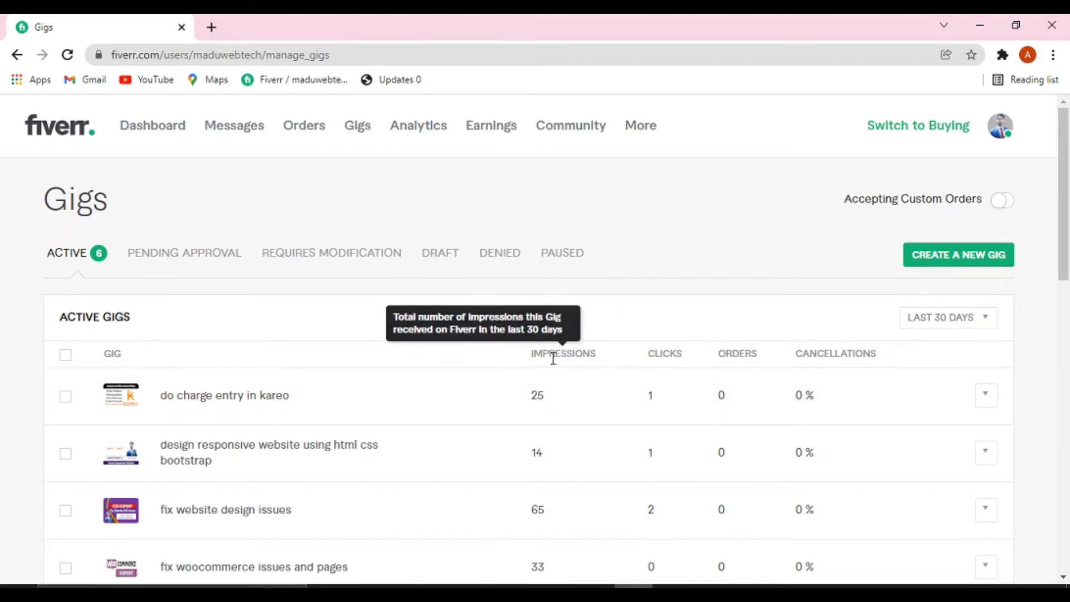
pyautogui.moveTo(677, 352)
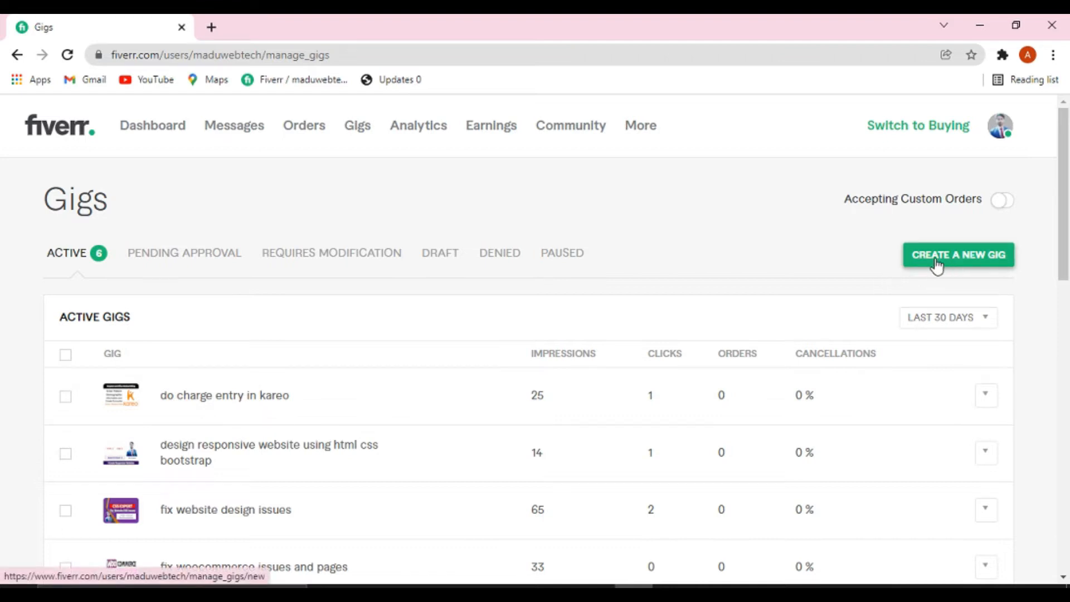
# Start creating a new gig and begin entering its title
pyautogui.click(952, 266)
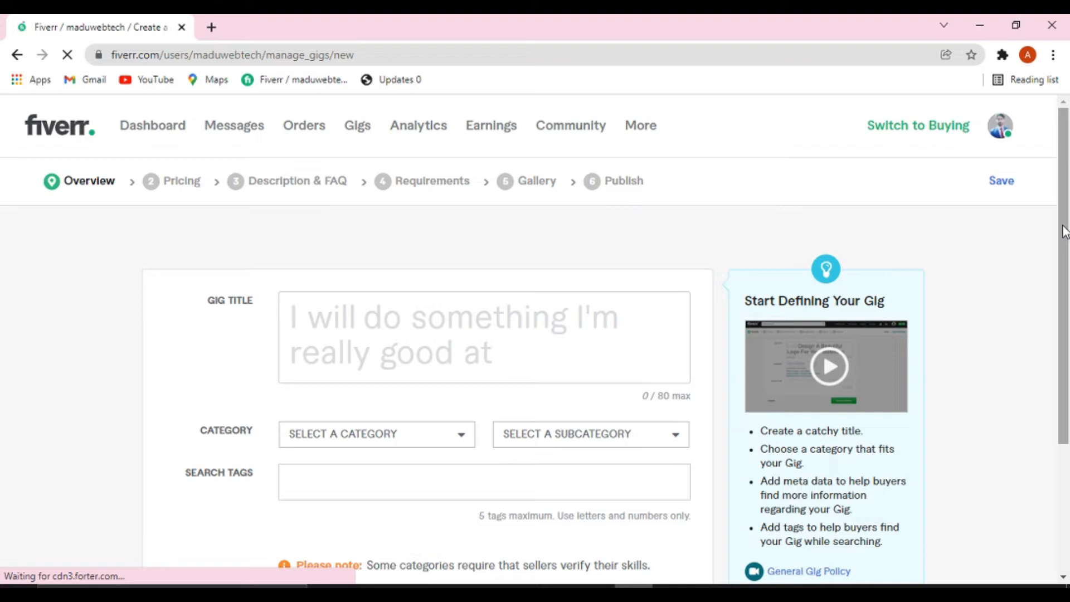
pyautogui.scroll(-1, 502, 278)
pyautogui.click(374, 268)
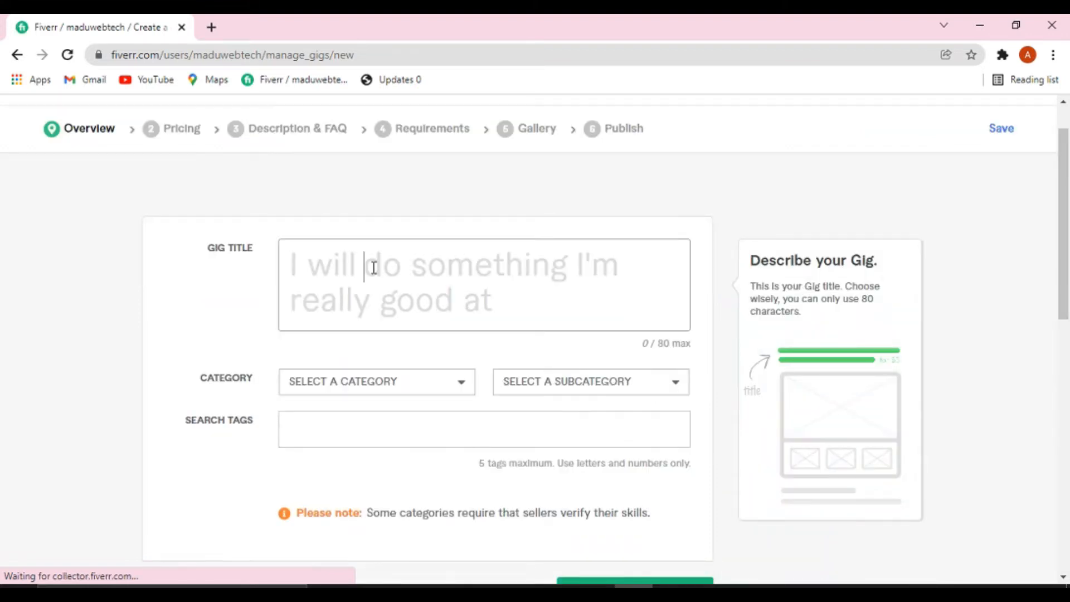
pyautogui.write('Create')
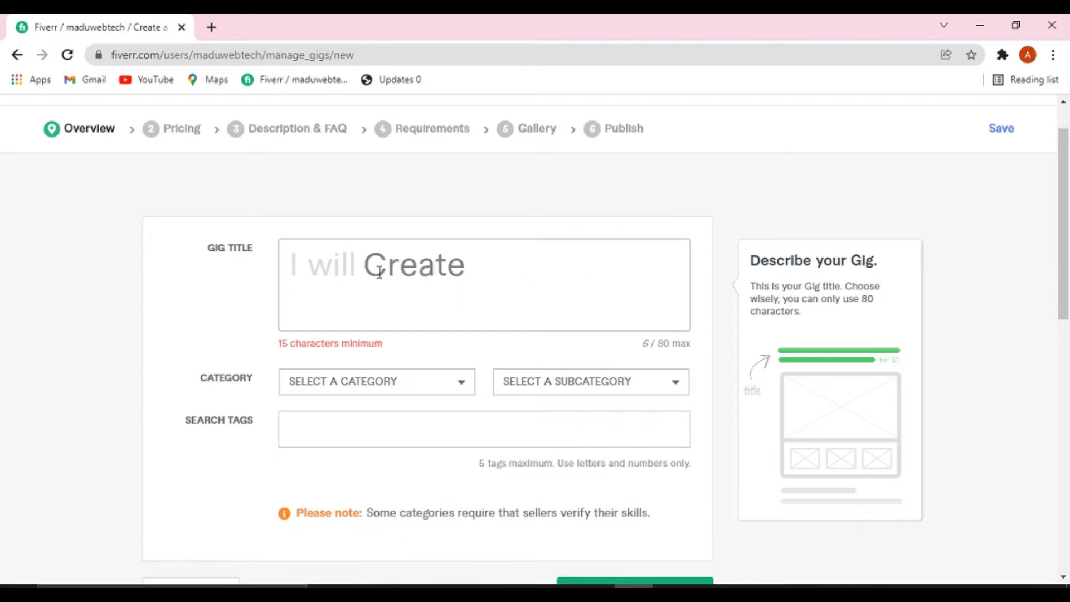
pyautogui.press('BackSpace')
pyautogui.press('BackSpace')
pyautogui.press('BackSpace')
pyautogui.press('BackSpace')
pyautogui.press('BackSpace')
pyautogui.press('BackSpace')
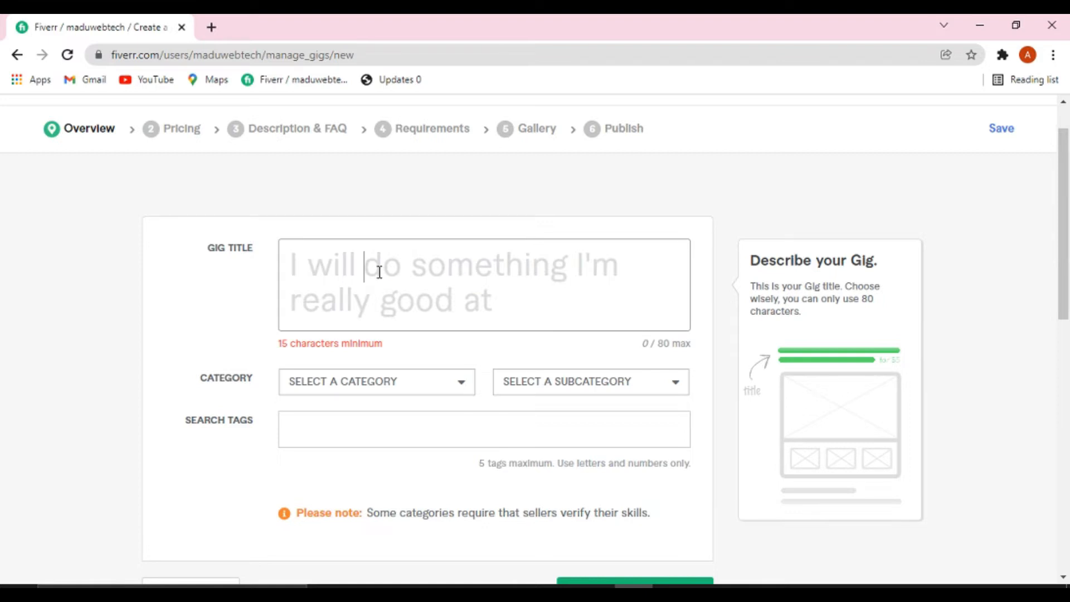
# Enter "Design Attractive Thumbnail For YouTube Videos" as the gig title after "I will" and check its wording
pyautogui.write('Design Attractive ')
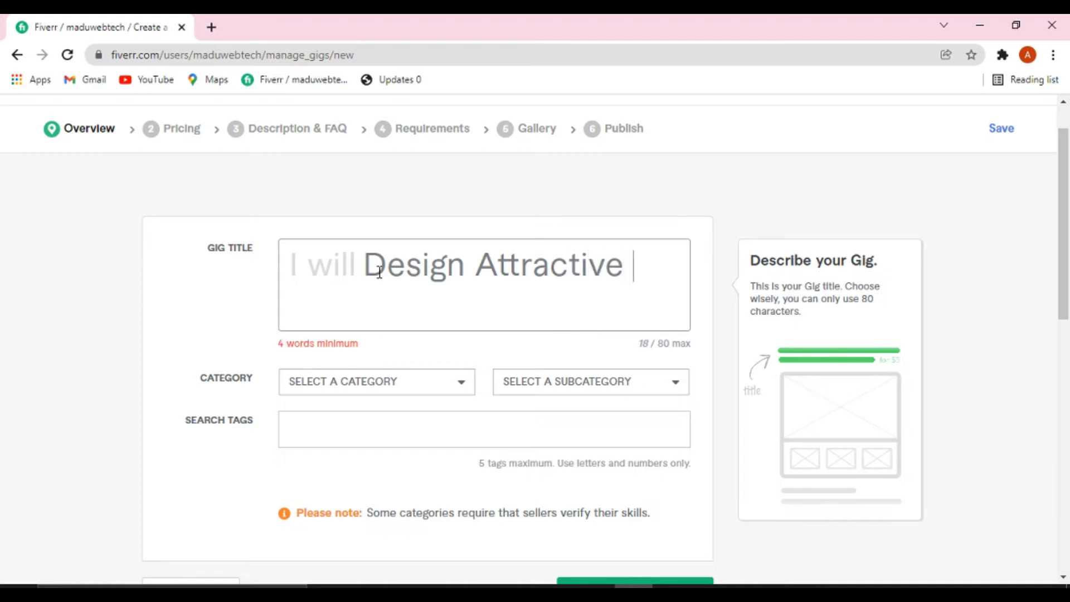
pyautogui.write('Thumbnail For YouTube Videos')
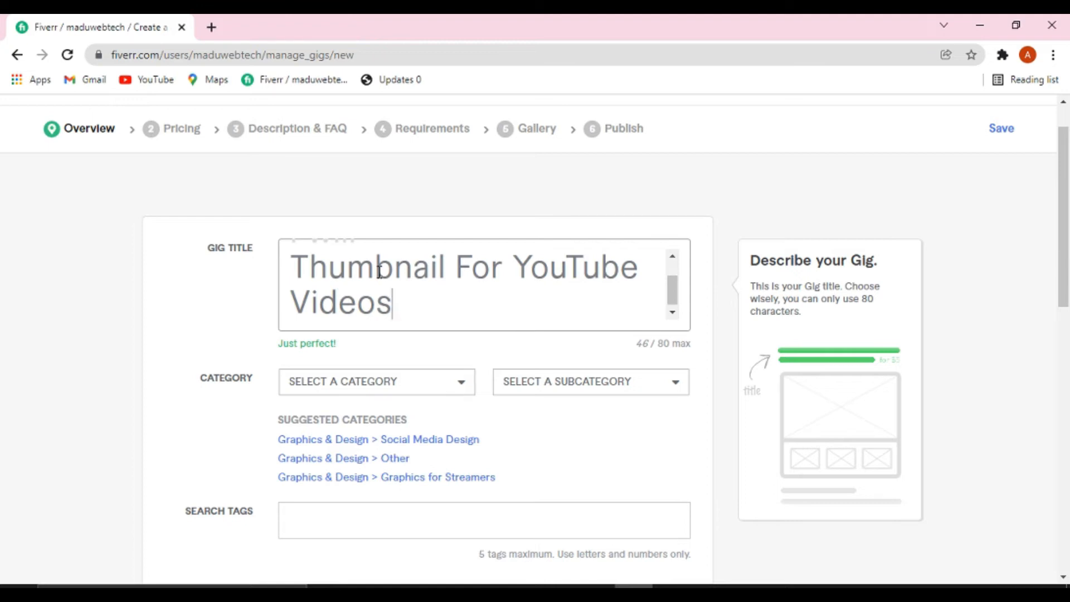
pyautogui.moveTo(674, 290); pyautogui.dragTo(674, 279)
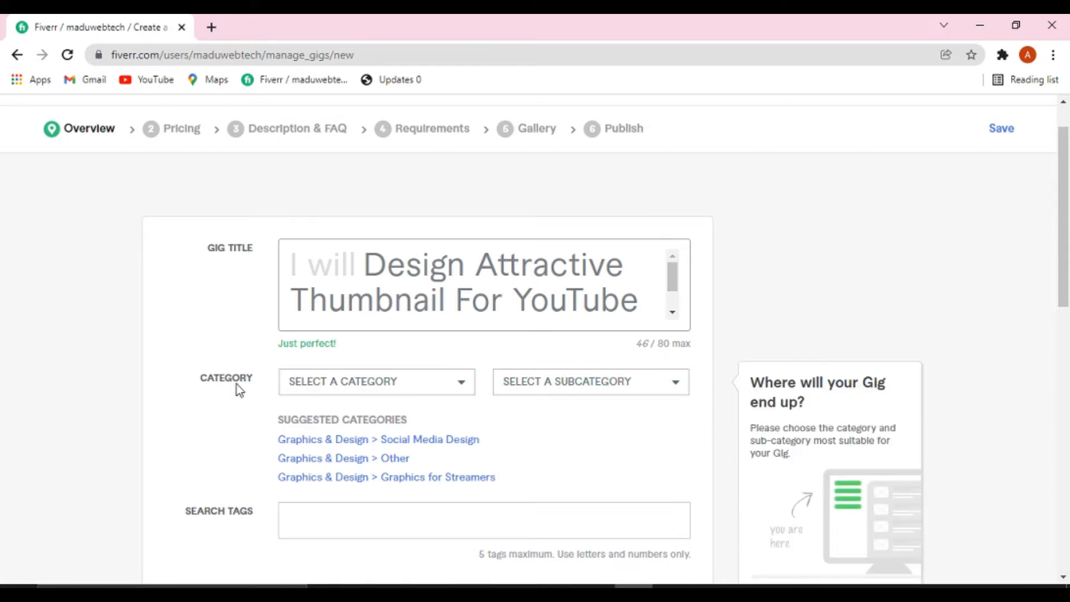
# Look through the available gig categories and set the category to Graphics & Design
pyautogui.click(433, 398)
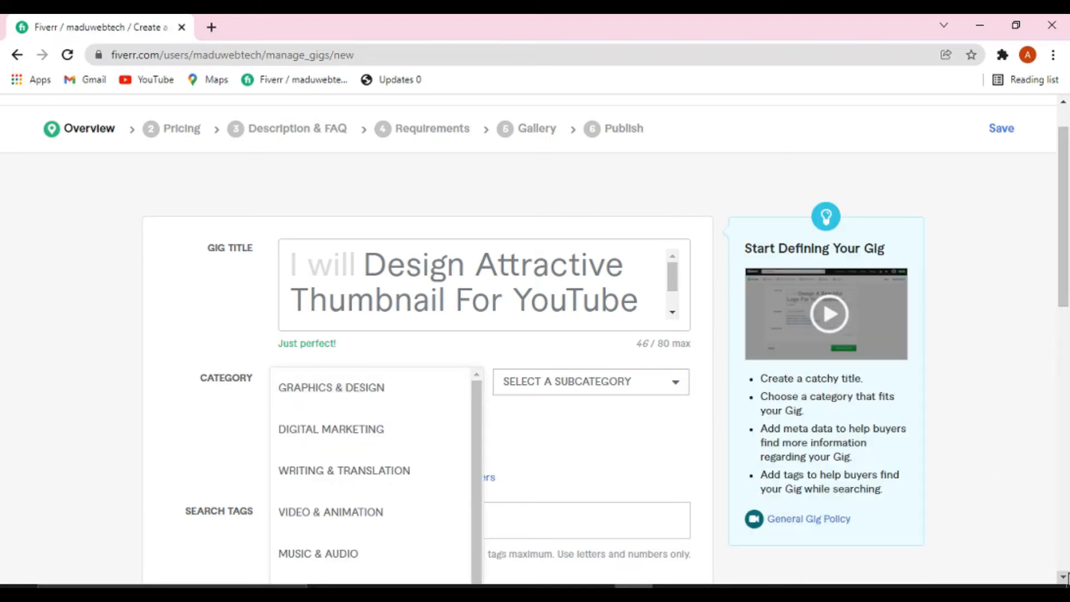
pyautogui.click(1068, 577)
pyautogui.click(1068, 577)
pyautogui.click(1068, 577)
pyautogui.click(1068, 577)
pyautogui.click(1068, 577)
pyautogui.click(1068, 578)
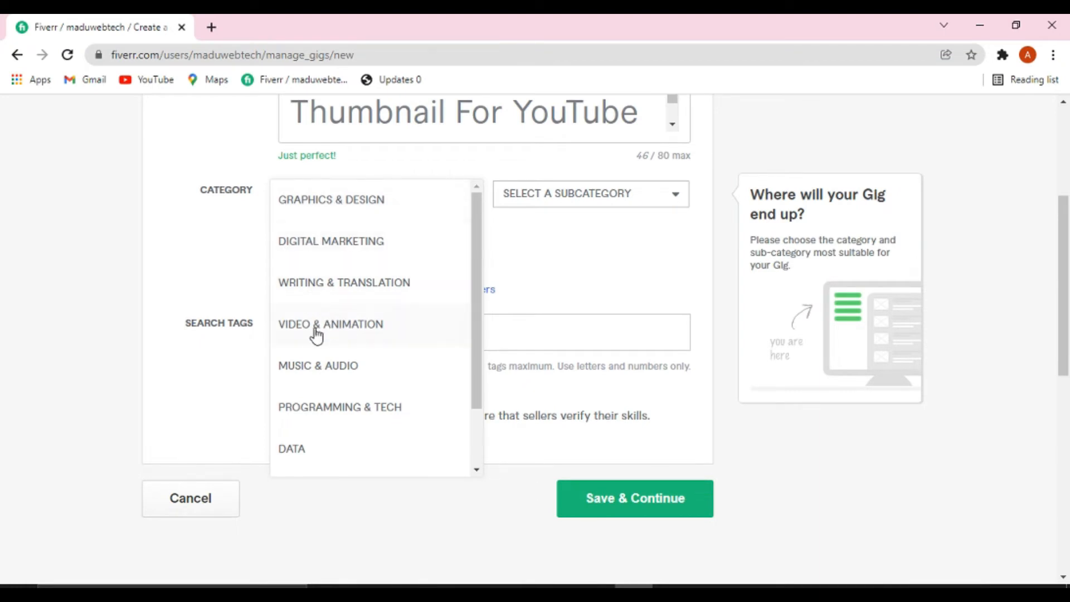
pyautogui.click(478, 471)
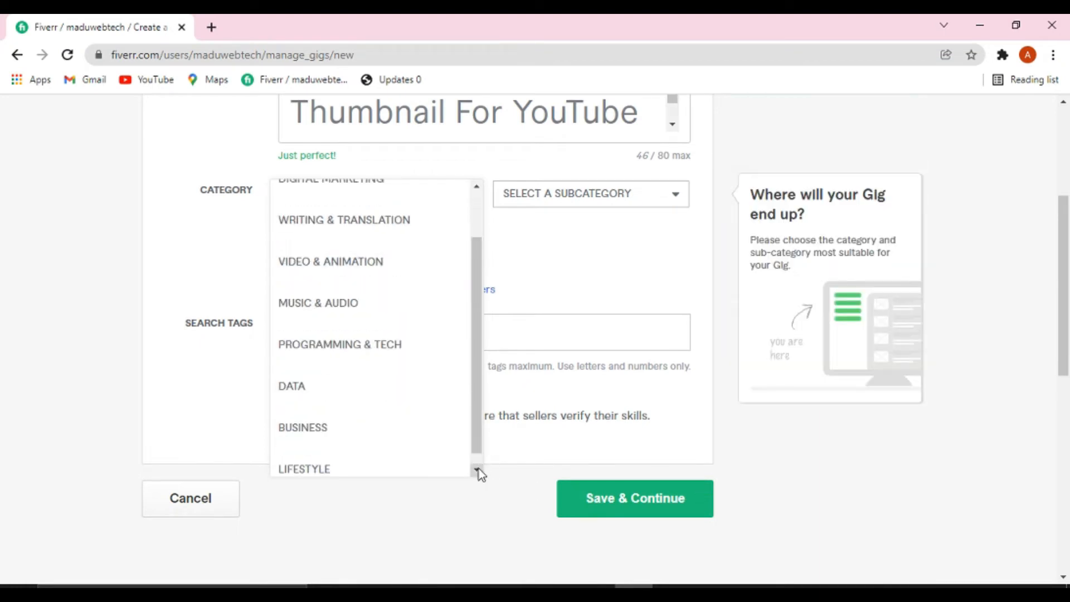
pyautogui.moveTo(478, 406); pyautogui.dragTo(473, 325)
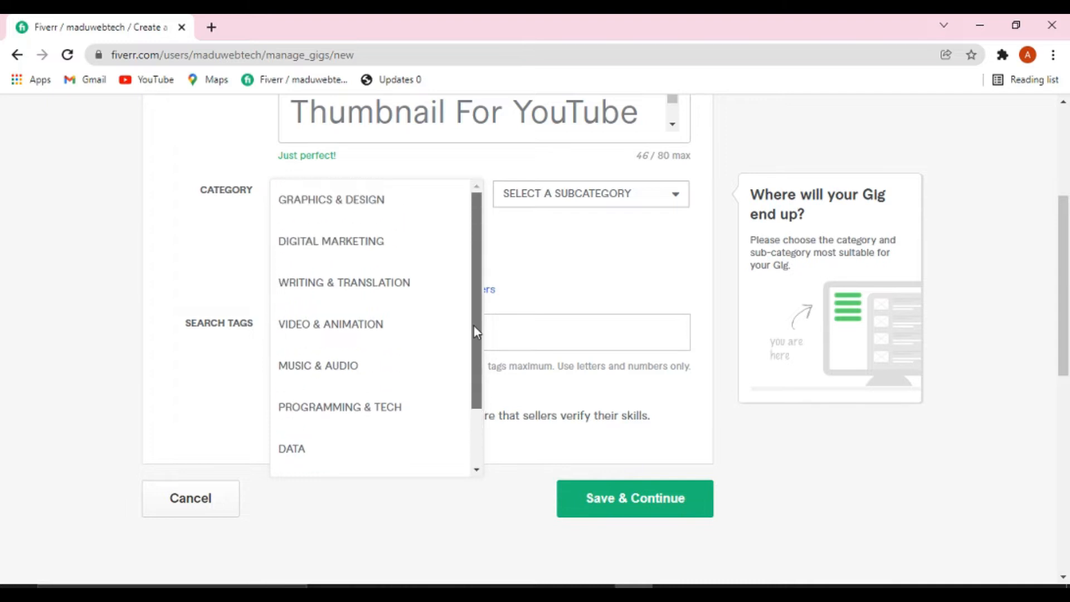
pyautogui.click(359, 207)
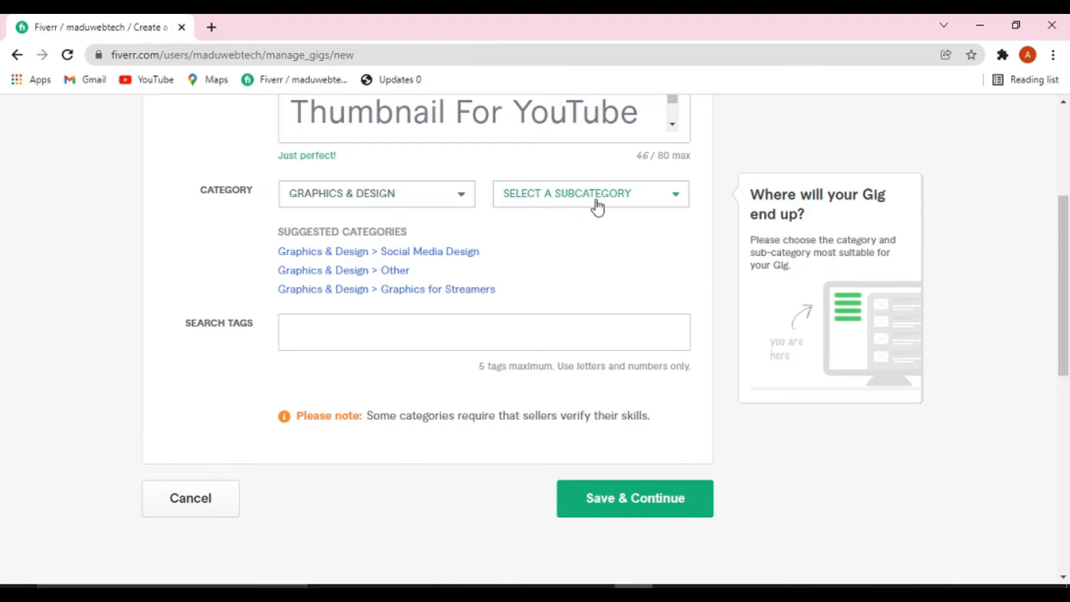
# Look through the Graphics & Design subcategories and set the gig's subcategory to Other
pyautogui.click(618, 209)
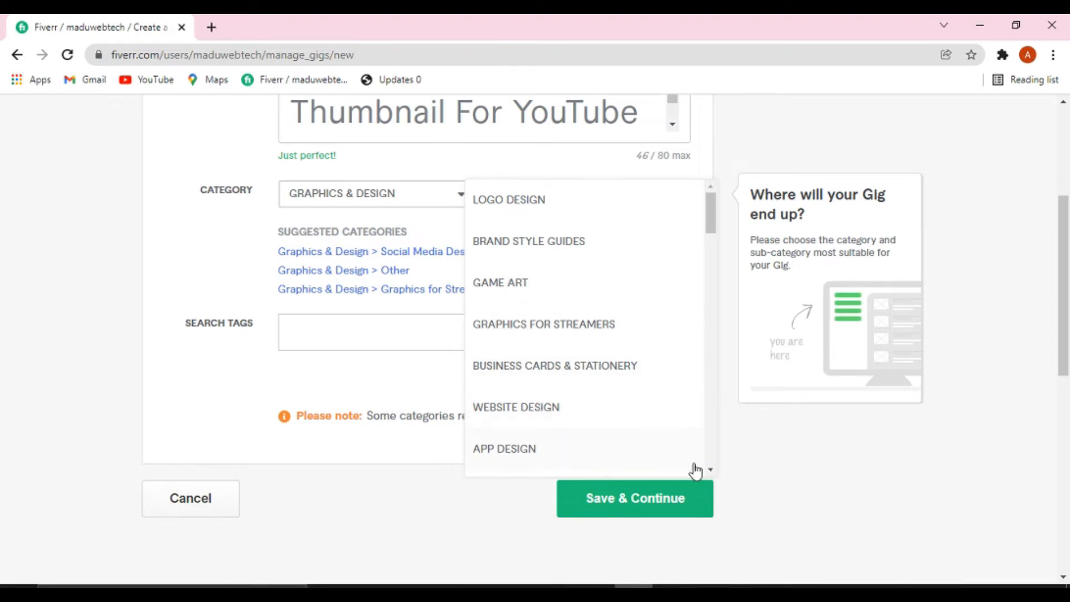
pyautogui.click(715, 473)
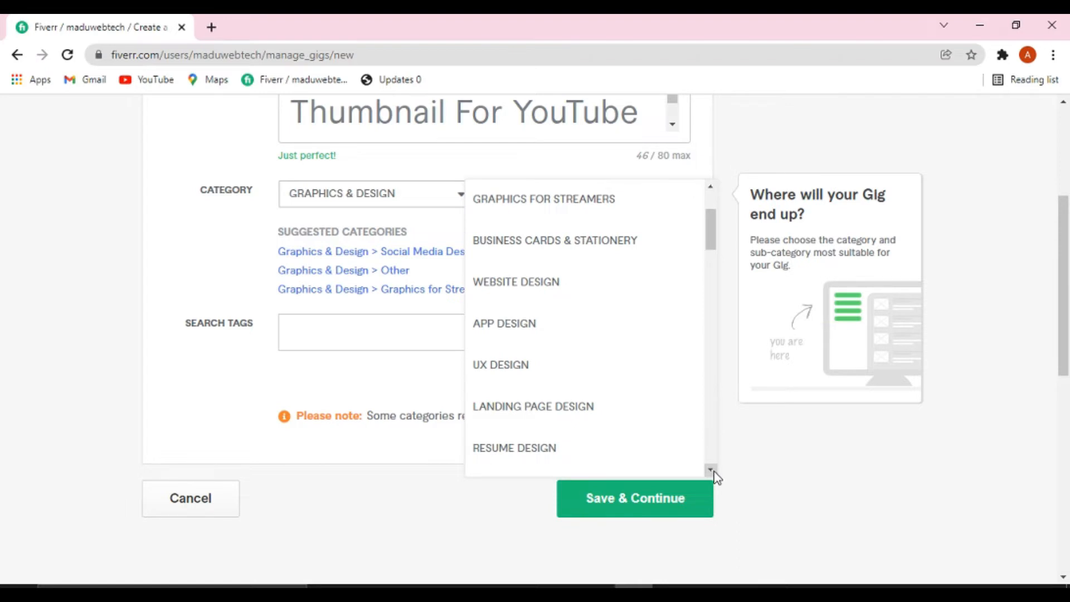
pyautogui.click(715, 472)
pyautogui.click(715, 472)
pyautogui.click(714, 472)
pyautogui.click(714, 472)
pyautogui.click(715, 473)
pyautogui.click(714, 472)
pyautogui.click(715, 472)
pyautogui.click(715, 472)
pyautogui.click(715, 472)
pyautogui.click(715, 472)
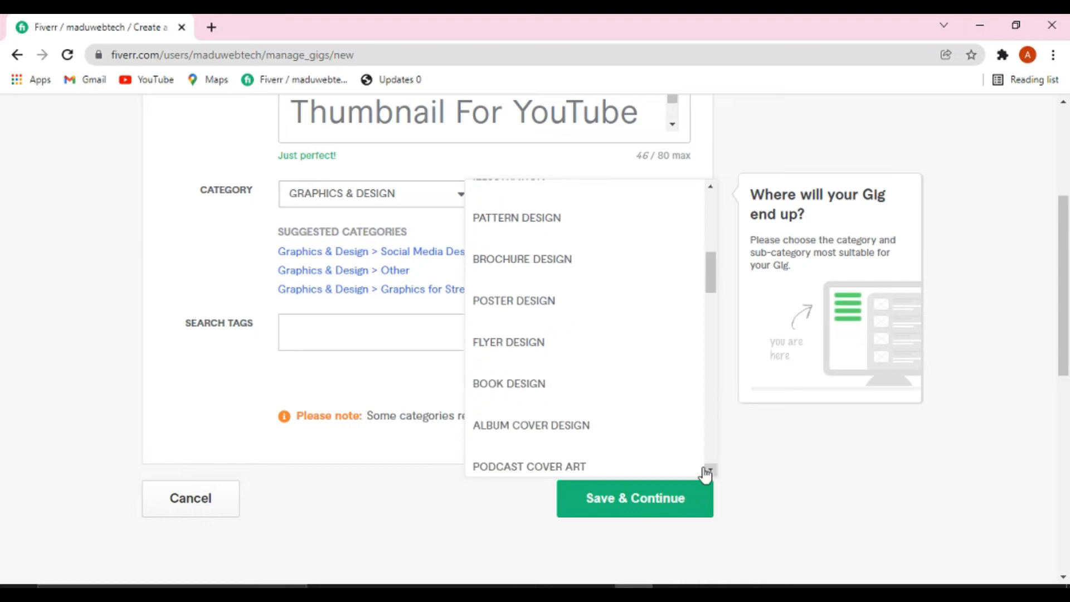
pyautogui.click(710, 472)
pyautogui.click(710, 473)
pyautogui.click(710, 472)
pyautogui.click(710, 473)
pyautogui.click(710, 472)
pyautogui.click(710, 472)
pyautogui.click(710, 472)
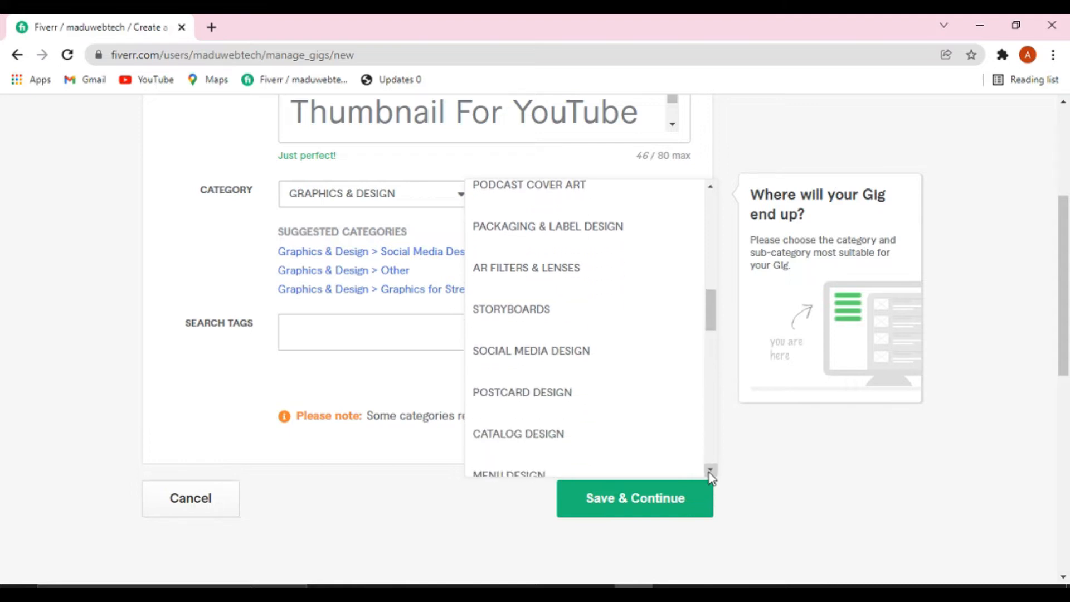
pyautogui.click(712, 424)
pyautogui.moveTo(715, 427); pyautogui.dragTo(722, 467)
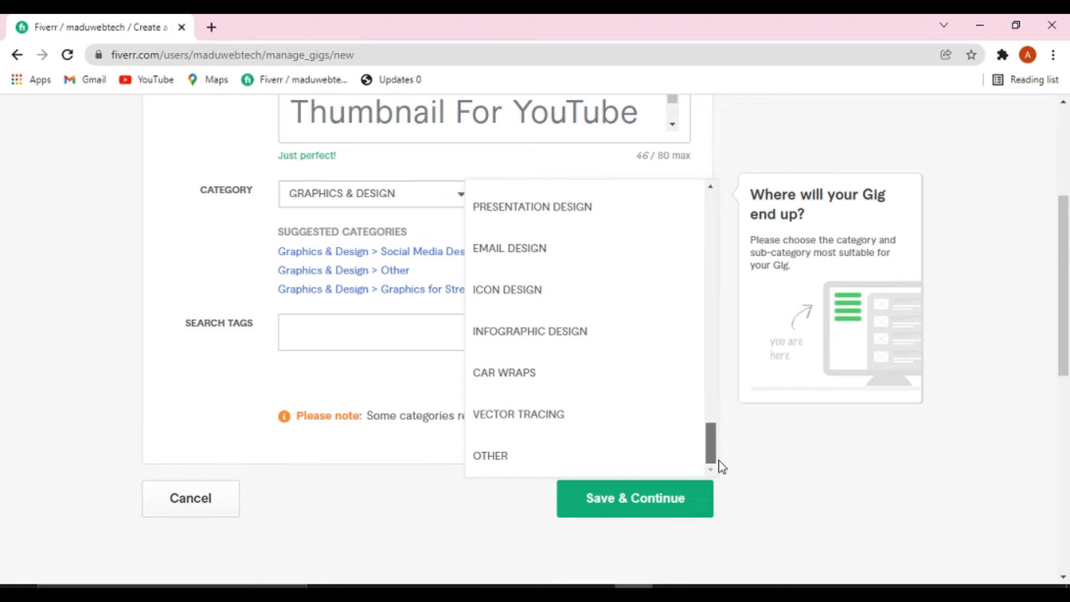
pyautogui.click(515, 460)
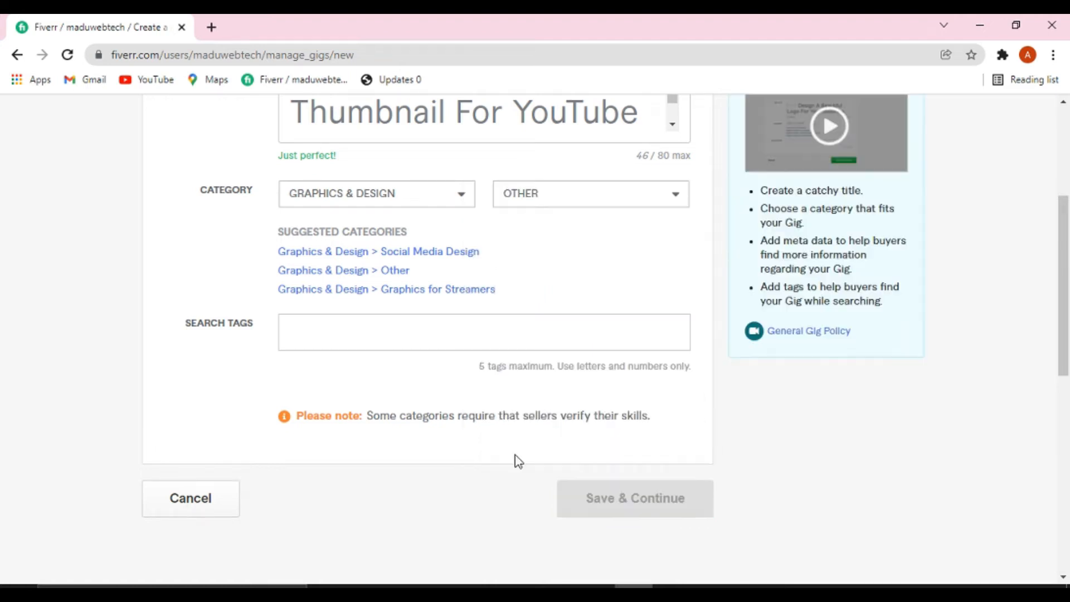
# Add the search tags "YouTube Thumbnail" and "Thumbnail" to the gig
pyautogui.click(306, 331)
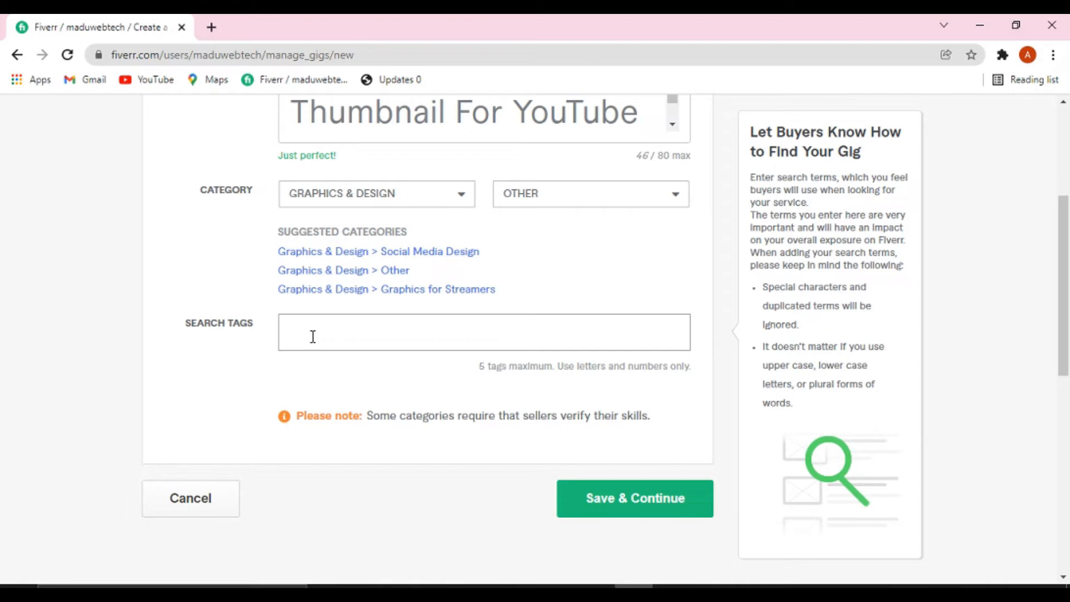
pyautogui.write('YouTube Thumbnail')
pyautogui.press('Return')
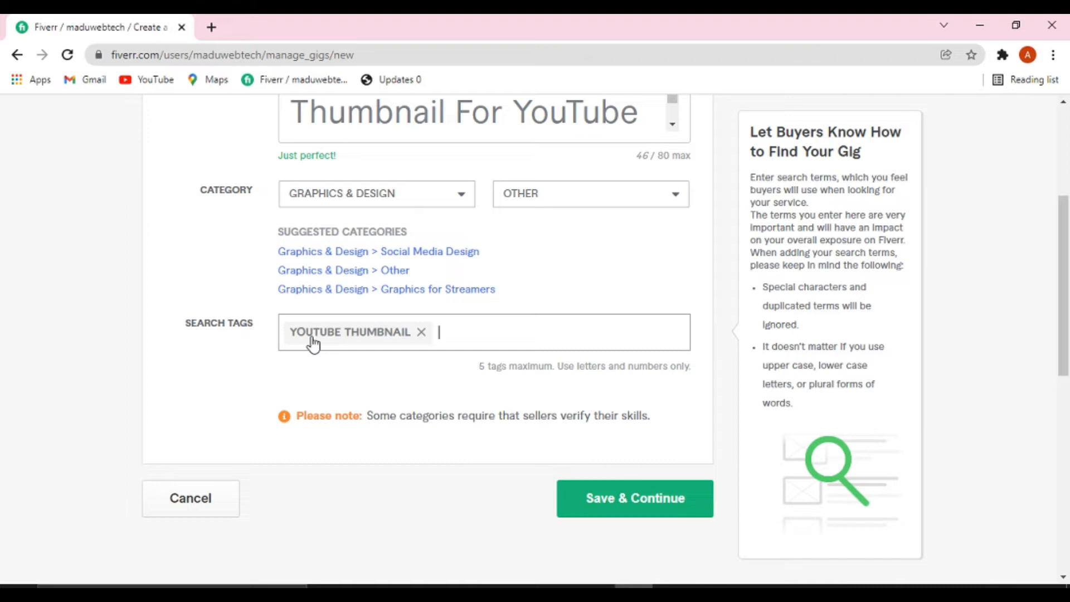
pyautogui.write('Thumbnail')
pyautogui.press('Return')
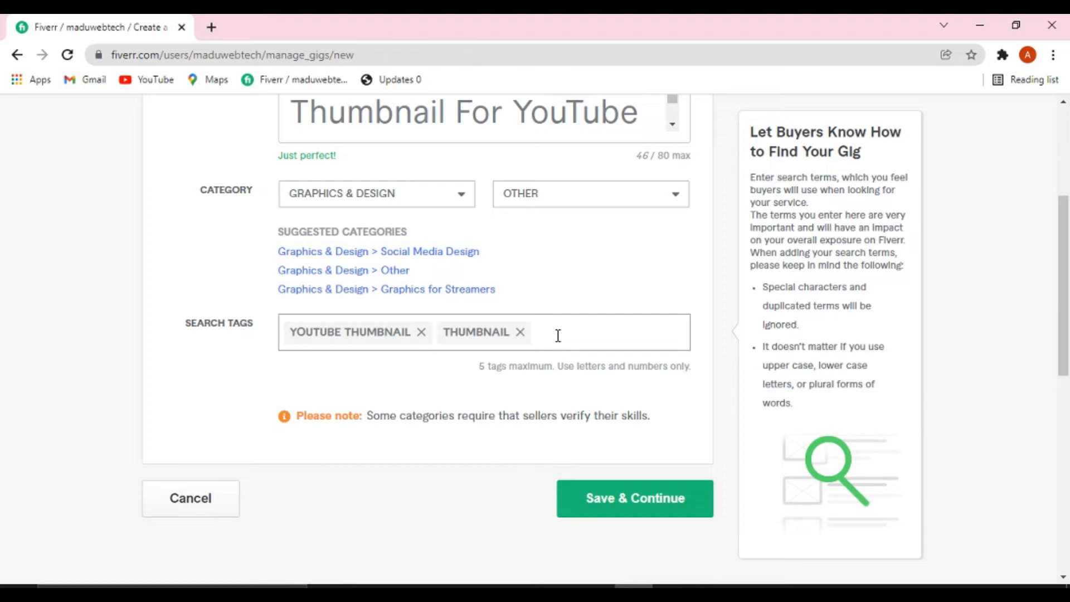
# Add "Graphic Designer" as the third search tag of the gig
pyautogui.write('P')
pyautogui.press('BackSpace')
pyautogui.write('Gr')
pyautogui.write('aphic')
pyautogui.write(' d')
pyautogui.write('Designe')
pyautogui.write('r')
pyautogui.press('Return')
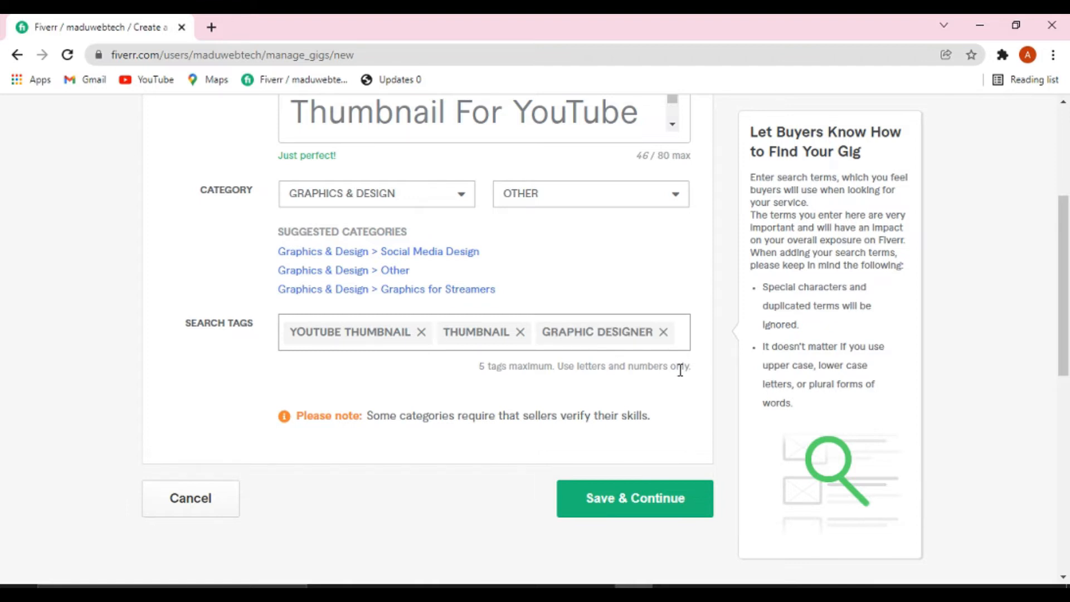
# Add the search tags "Attractive Thumbnail" and "Video Thumbnail", and save the overview to continue to pricing
pyautogui.write('T')
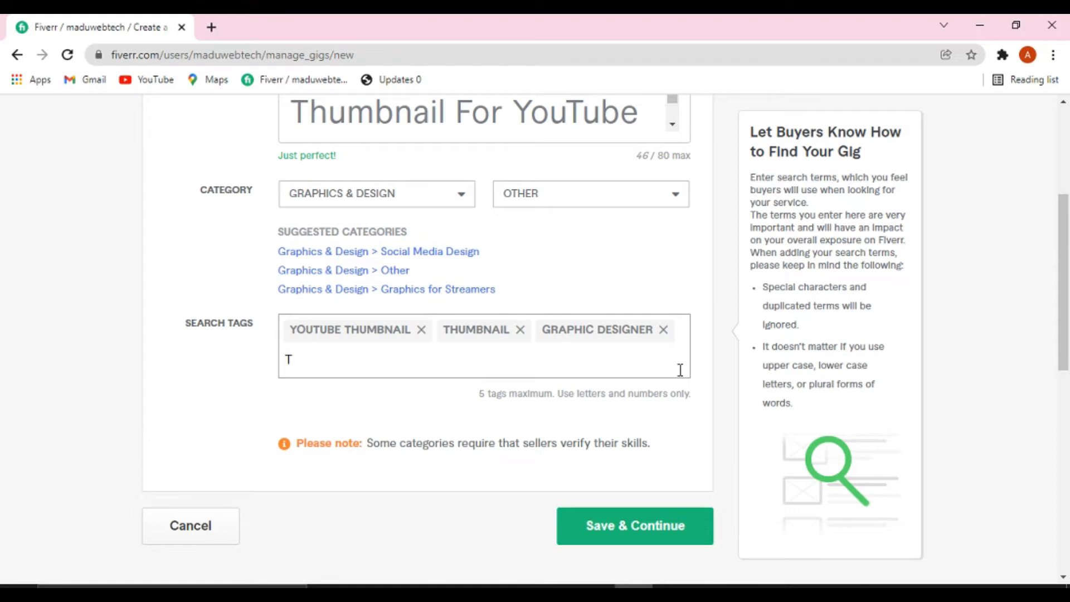
pyautogui.press('BackSpace')
pyautogui.write('Attrac')
pyautogui.write('ive Thumbnail')
pyautogui.press('Return')
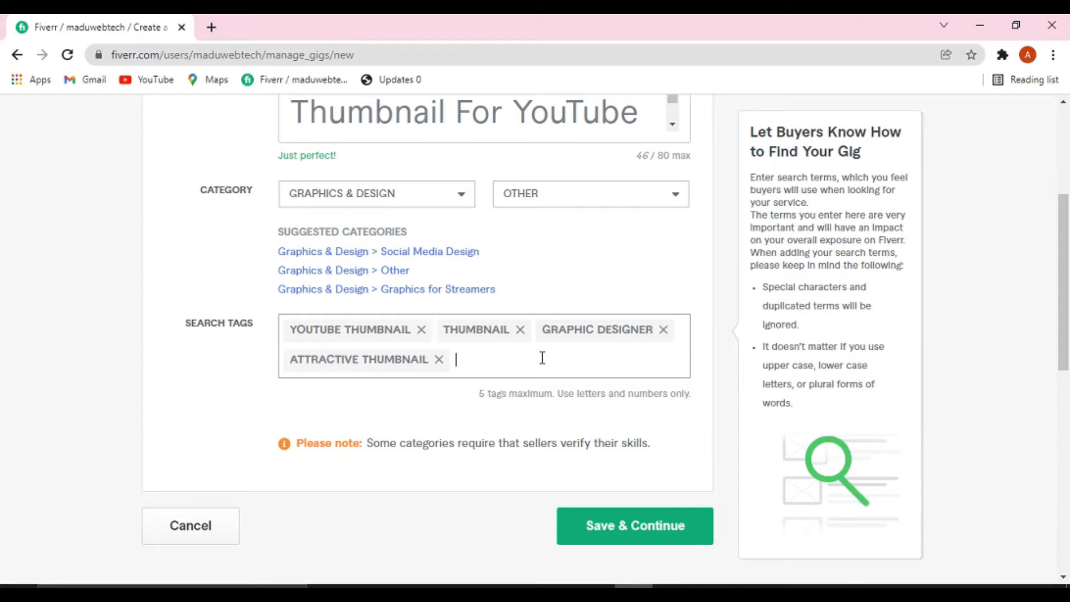
pyautogui.write('Video Thumbnail')
pyautogui.press('Return')
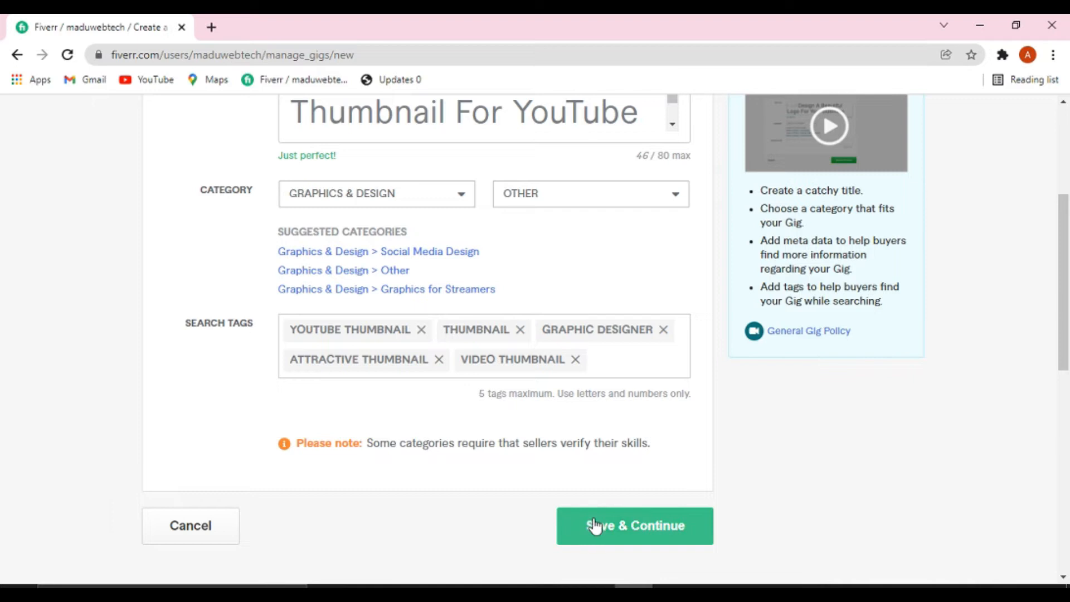
pyautogui.click(640, 535)
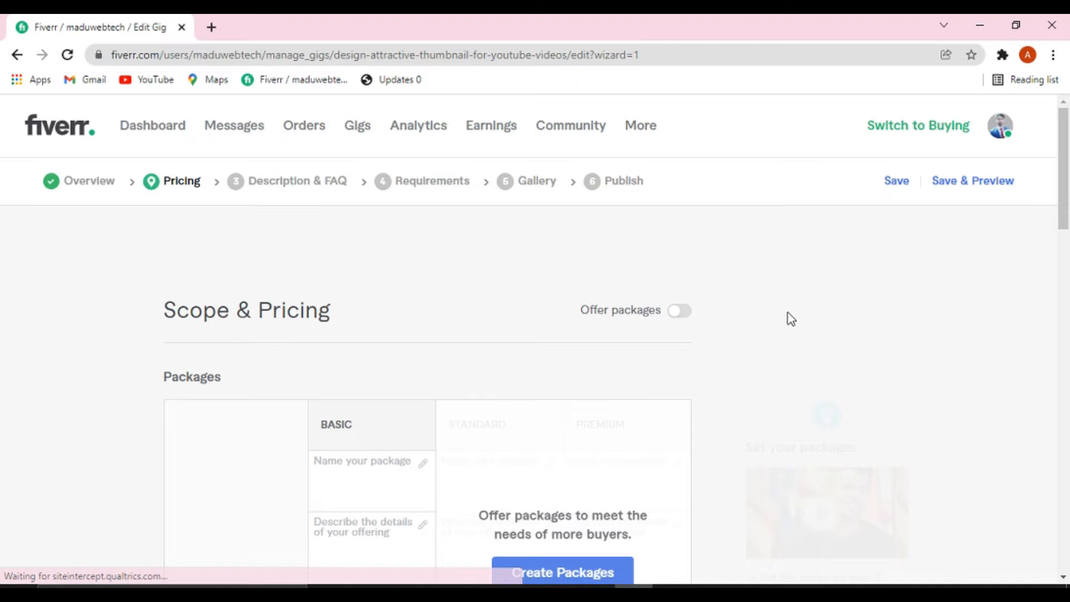
# Enable offering Basic, Standard and Premium packages for the gig and dismiss the packages introduction
pyautogui.moveTo(1063, 209); pyautogui.dragTo(1064, 254)
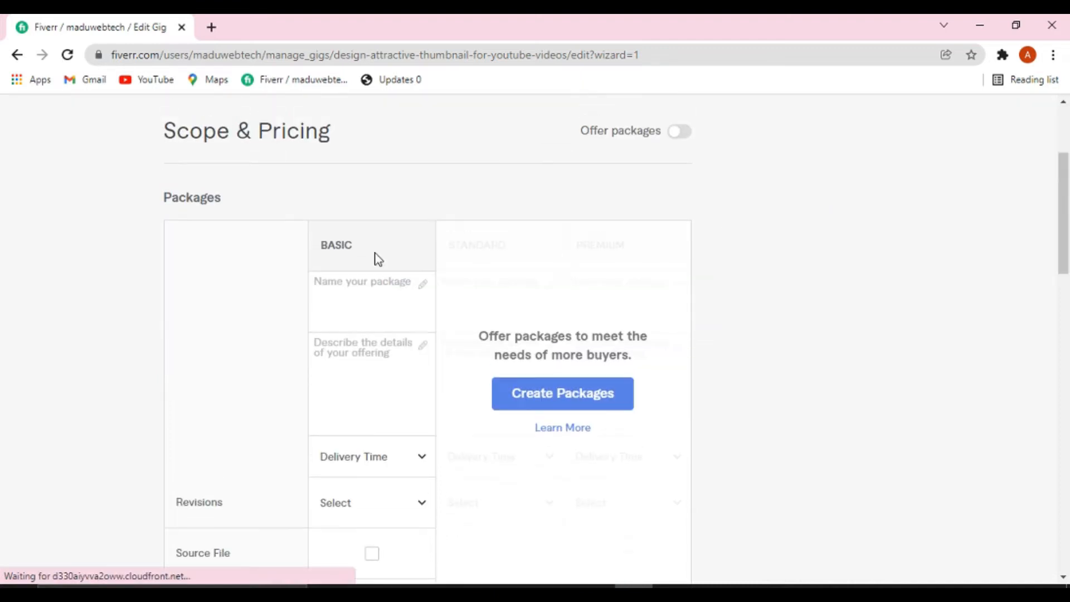
pyautogui.click(681, 133)
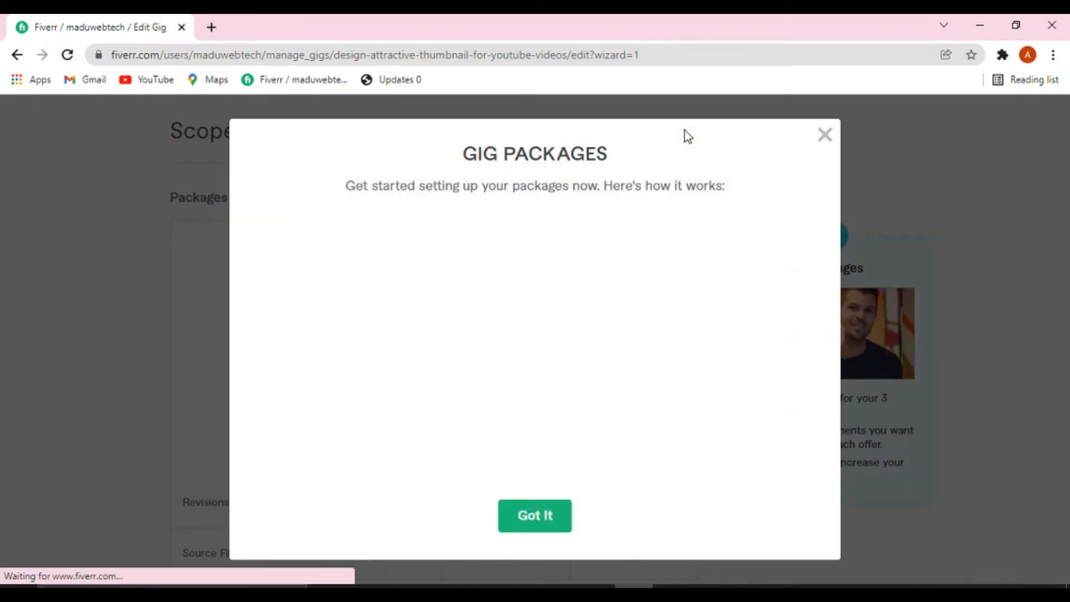
pyautogui.click(546, 520)
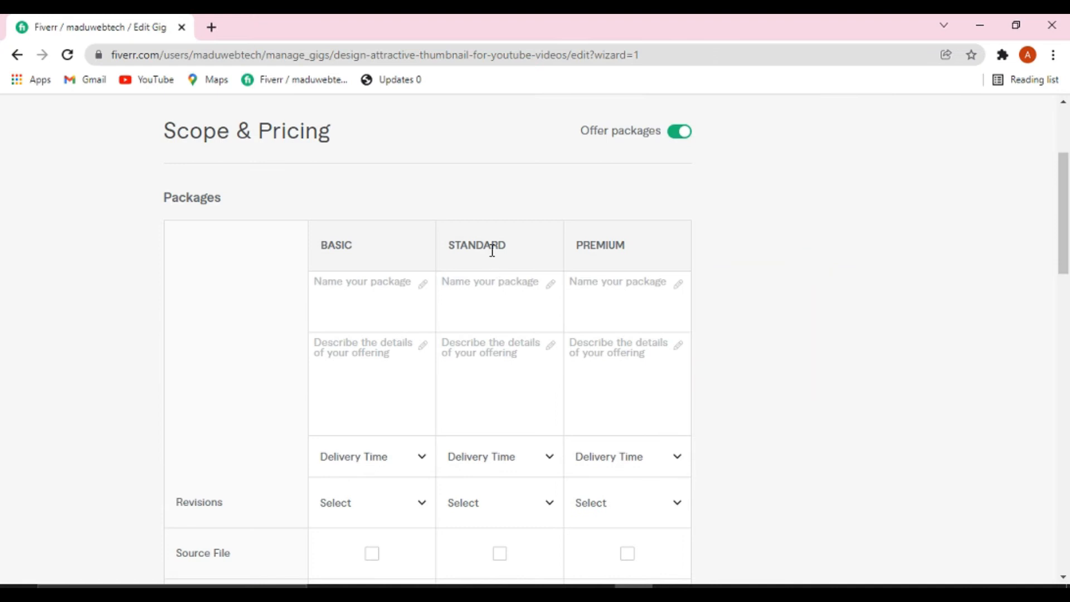
# Name the Basic package "One Thumbnail", the Standard package "Two Thumbnails" and the Premium package "More Than Two"
pyautogui.click(501, 286)
pyautogui.click(364, 284)
pyautogui.write('One Thumbnail')
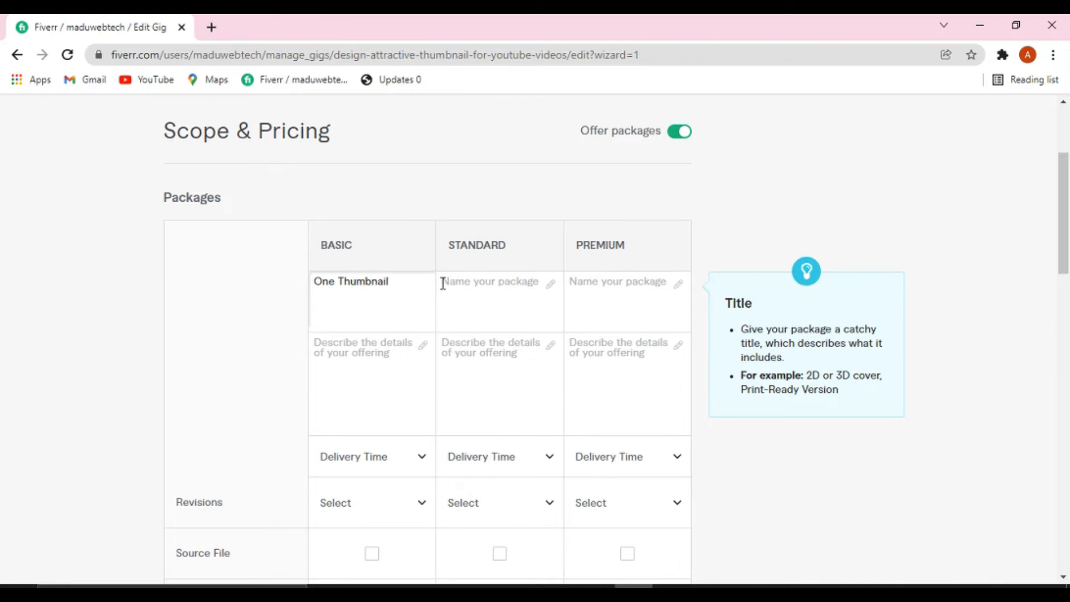
pyautogui.click(464, 288)
pyautogui.write('T')
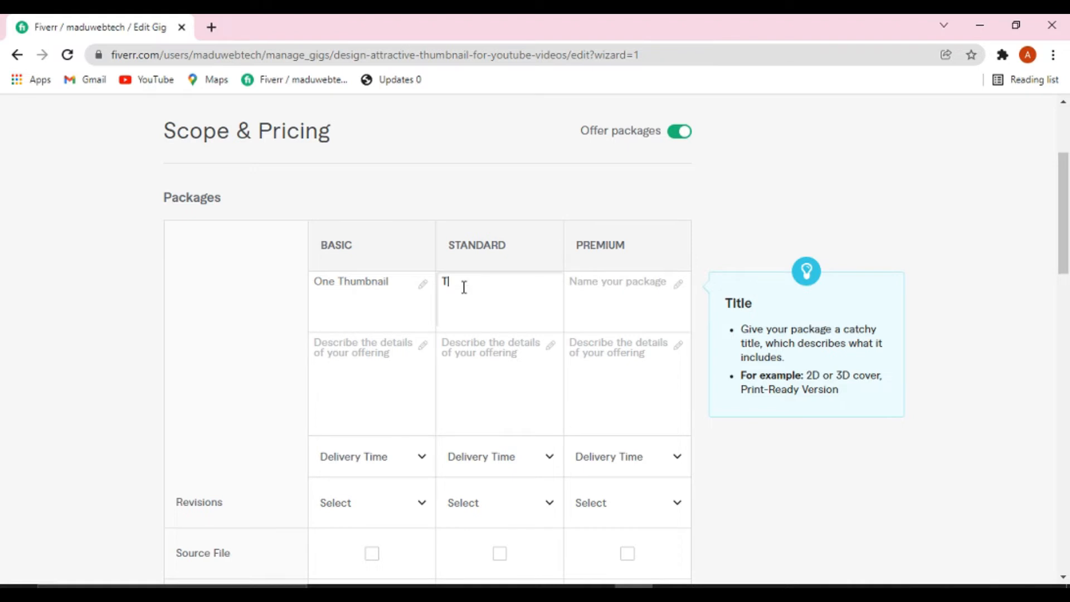
pyautogui.write('wo Thum')
pyautogui.write('More Than')
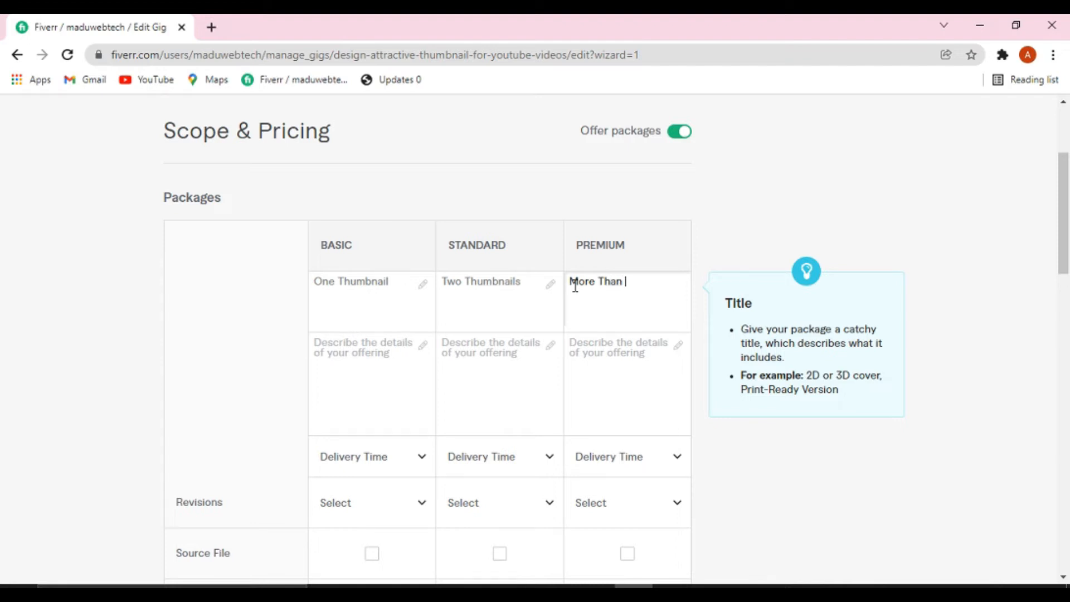
pyautogui.write('Two')
# Describe the Basic package as "01 Attractive thumbnail within 02 Hours"
pyautogui.click(367, 349)
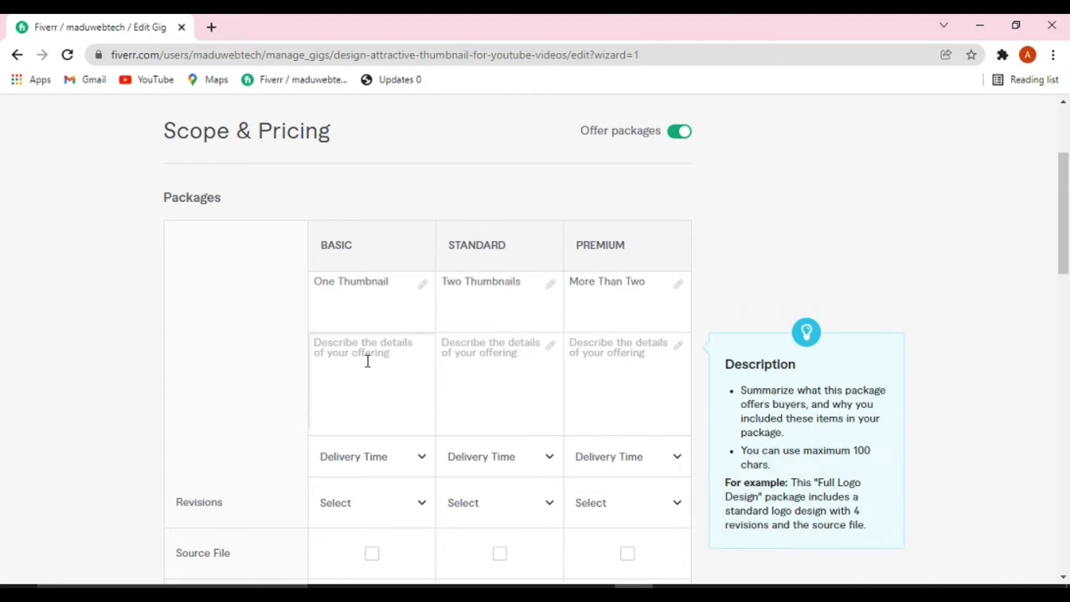
pyautogui.write('01 Attrac')
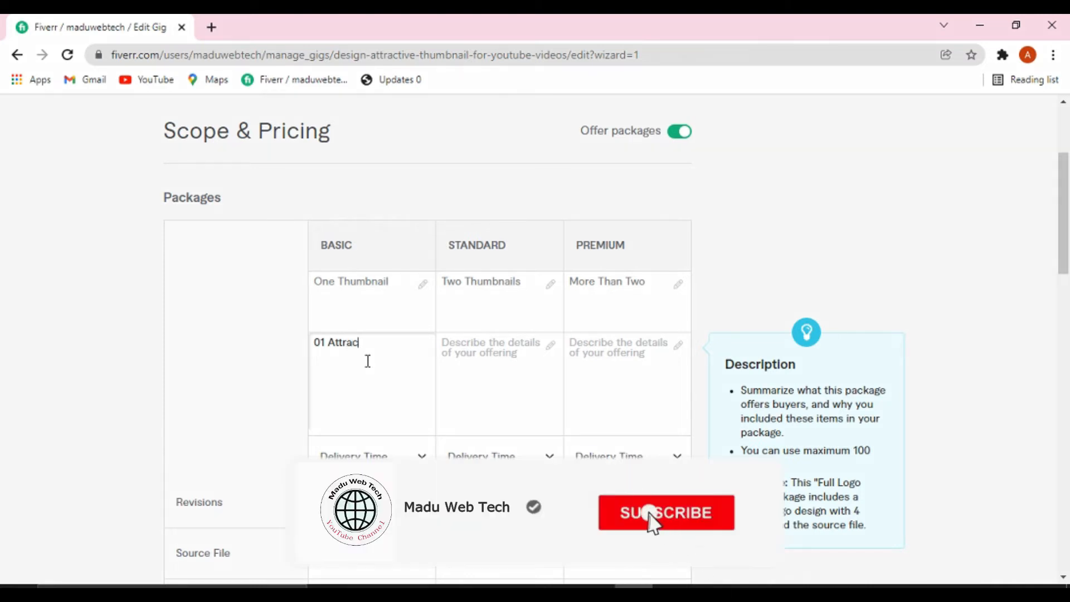
pyautogui.write('tive')
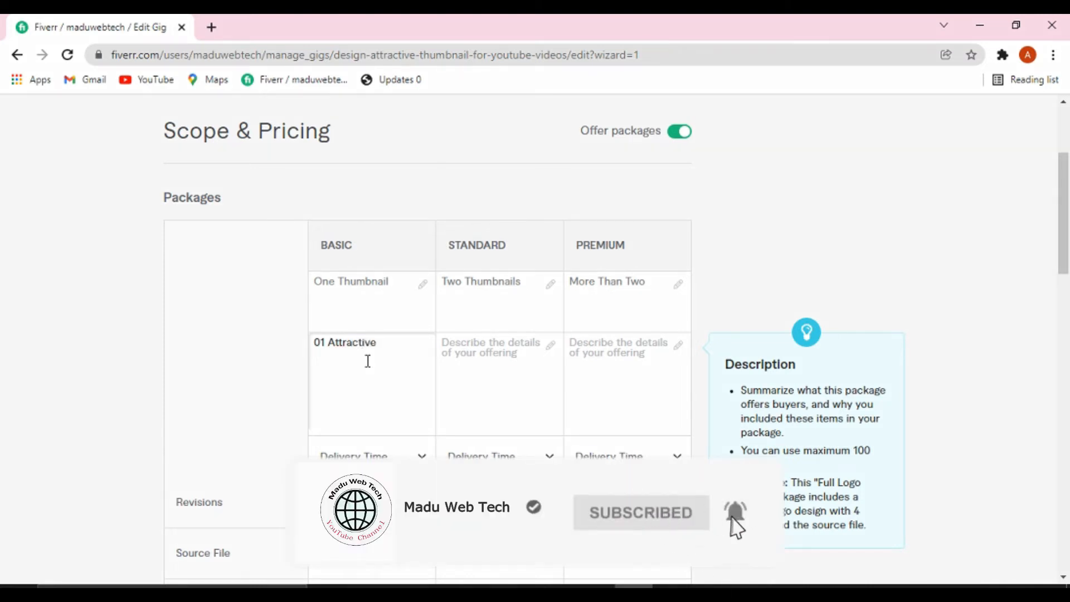
pyautogui.write(' thumbnail')
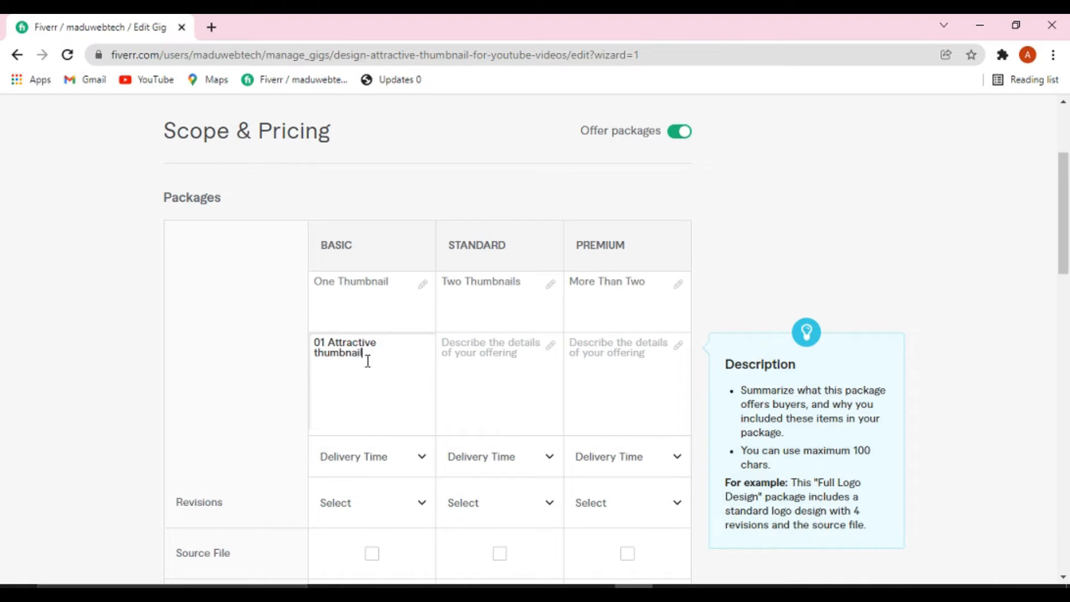
pyautogui.write(' within 02 Hours')
# Copy the Basic description into the Standard package and change it to "02 Attractive thumbnails within 04 Hours"
pyautogui.moveTo(350, 362); pyautogui.dragTo(301, 346)
pyautogui.hotkey('ctrl', 'c')
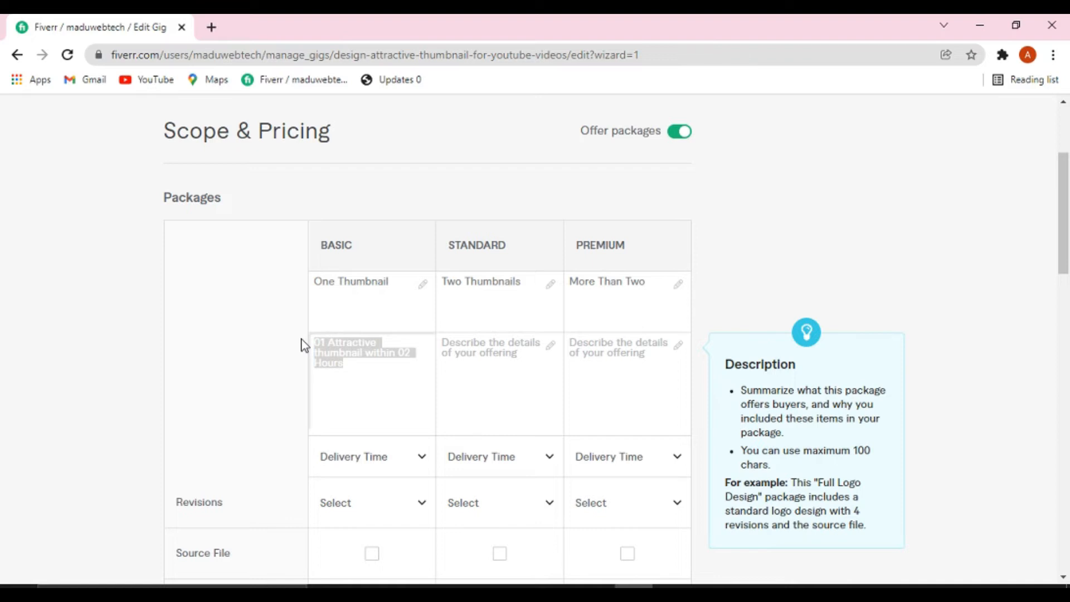
pyautogui.click(450, 349)
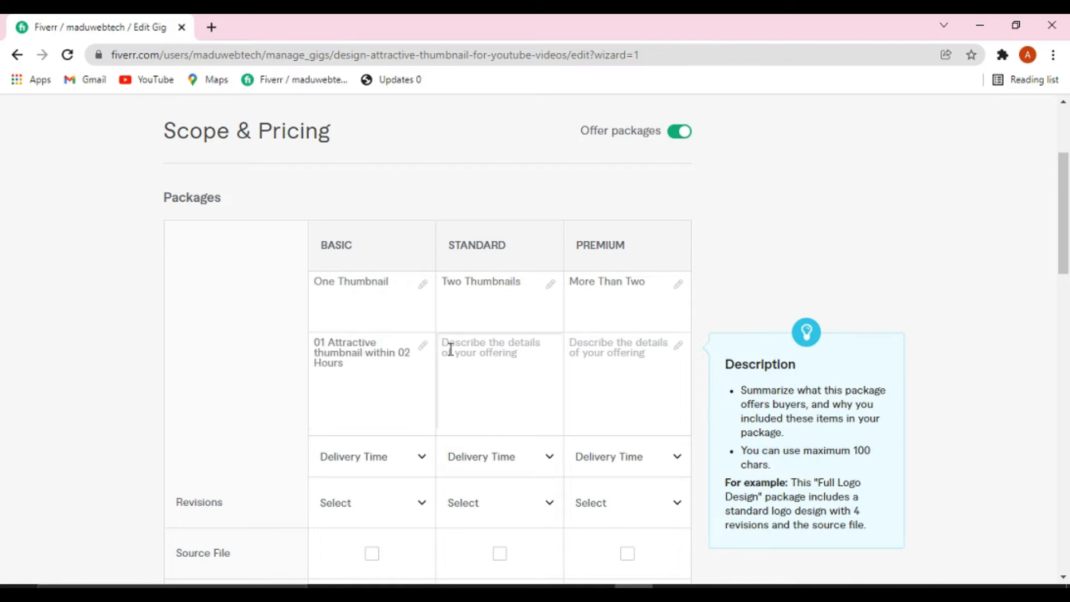
pyautogui.hotkey('ctrl', 'v')
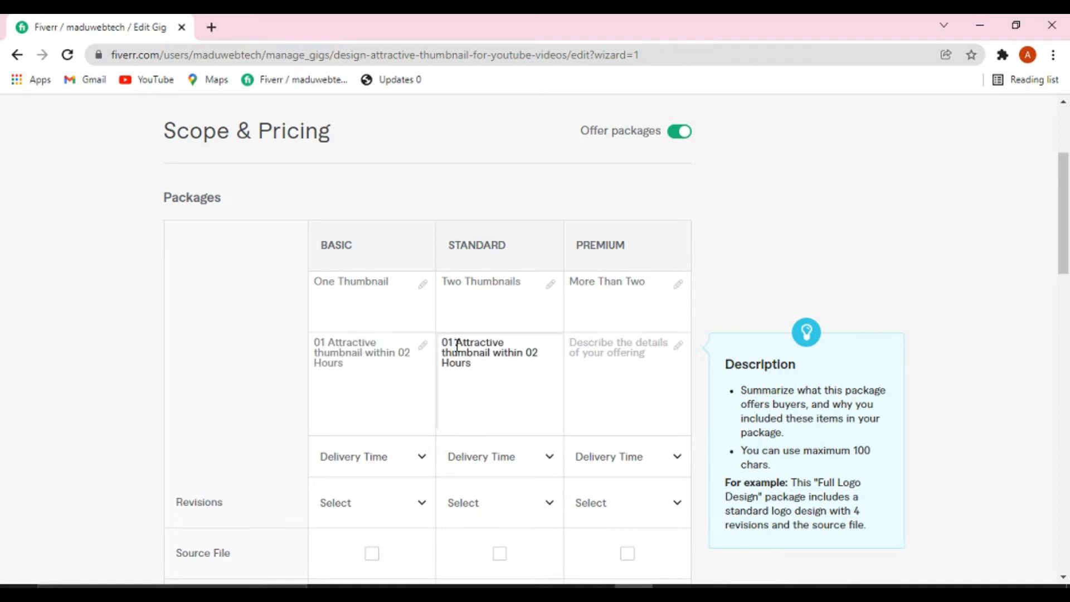
pyautogui.press('BackSpace')
pyautogui.write('2')
pyautogui.write('s')
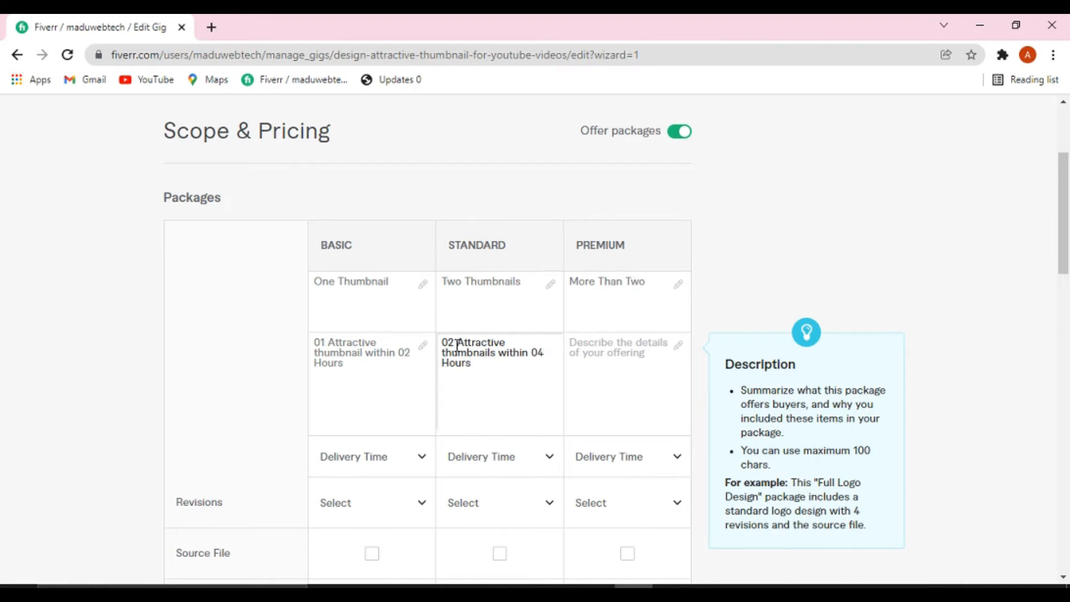
# Describe the Premium package as "More than Two Thumbnail Within 24 Hours"
pyautogui.doubleClick(477, 365)
pyautogui.tripleClick(478, 365)
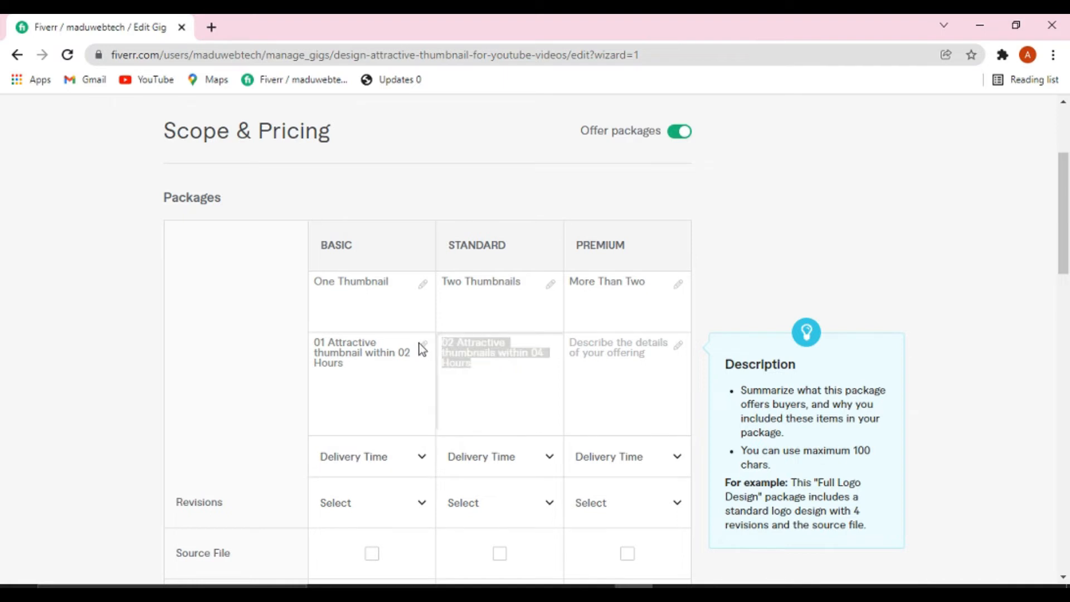
pyautogui.click(599, 349)
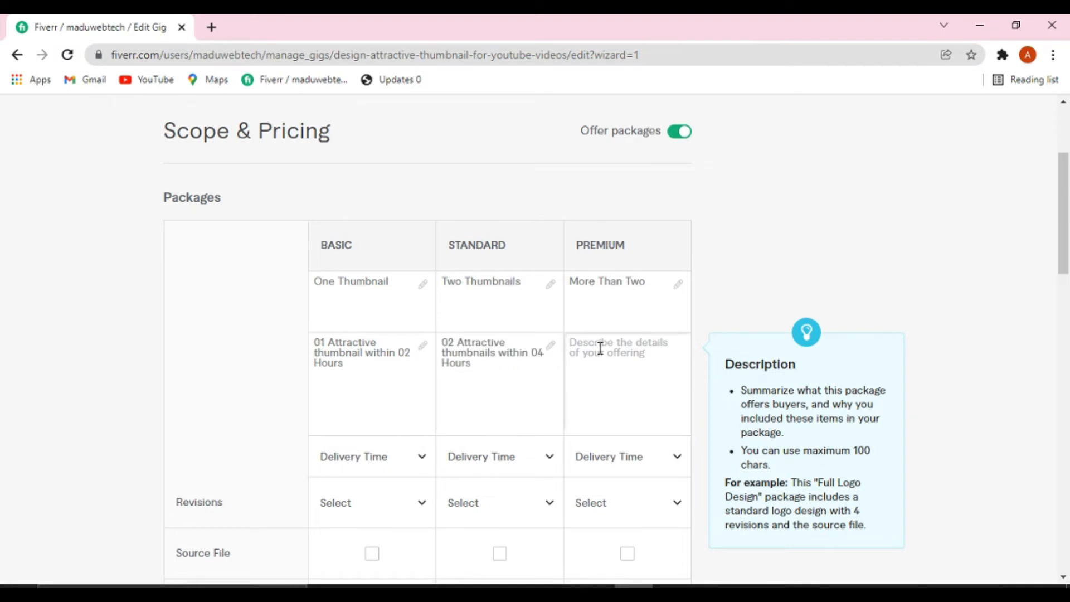
pyautogui.write('M')
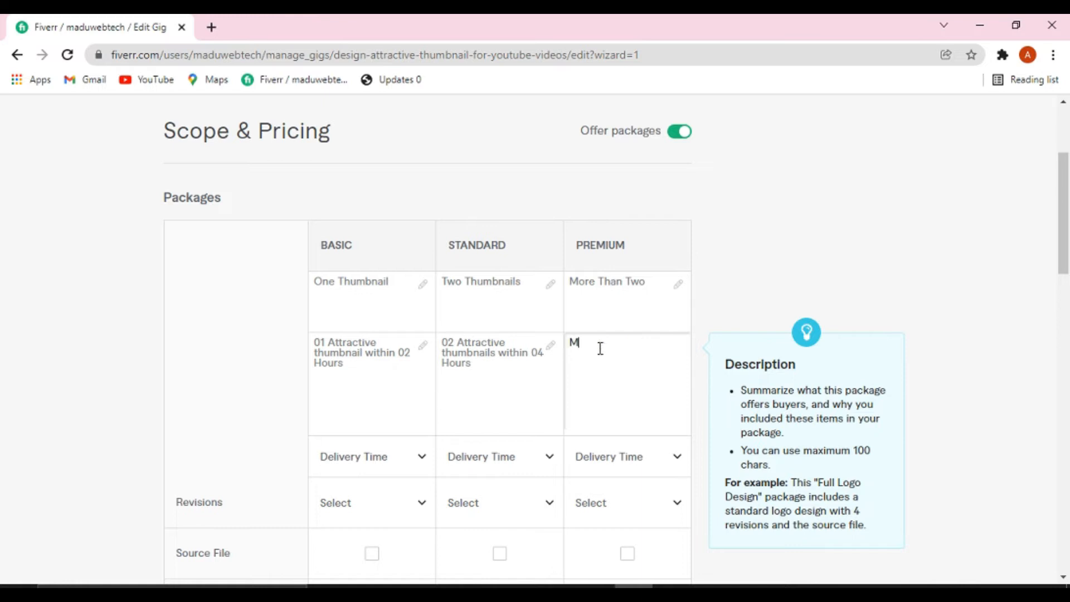
pyautogui.write('ore than Two Thumbnail Withuin 24 Hours')
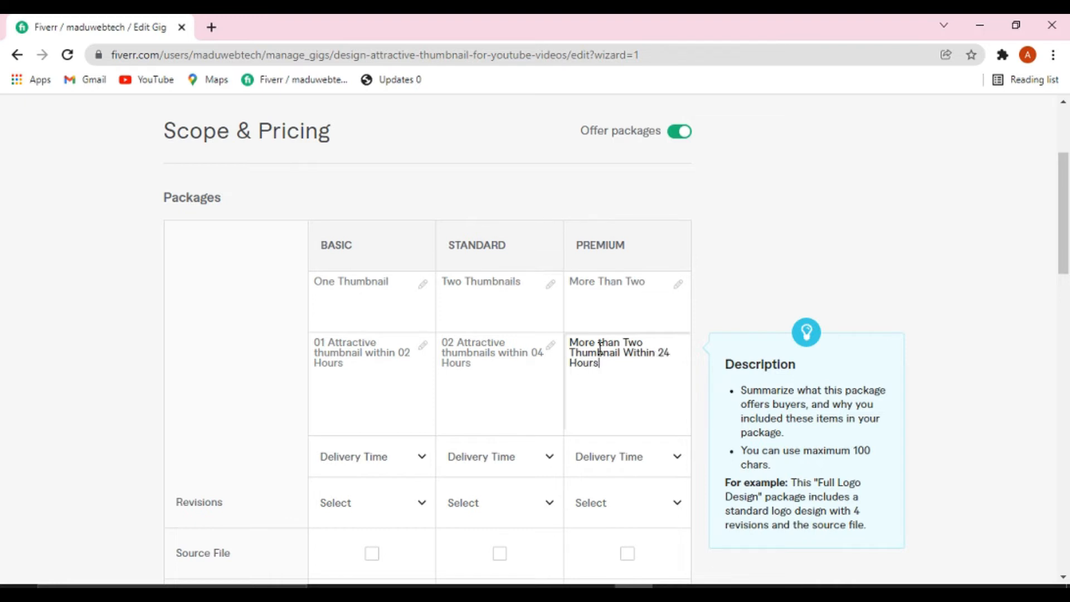
# Set the delivery time of the Basic, Standard and Premium packages to 1 day
pyautogui.moveTo(380, 473)
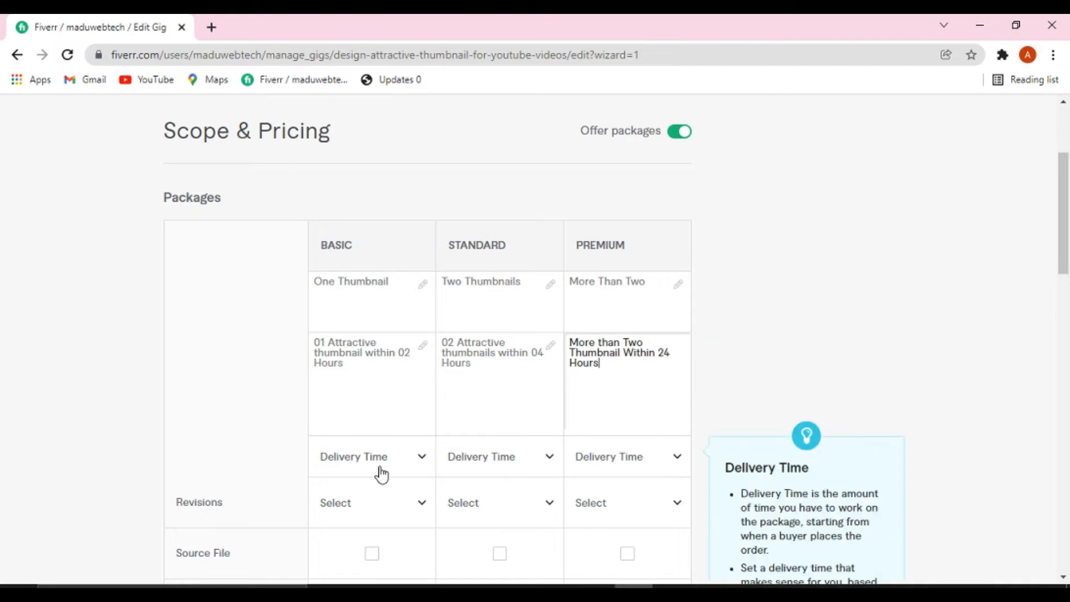
pyautogui.click(428, 469)
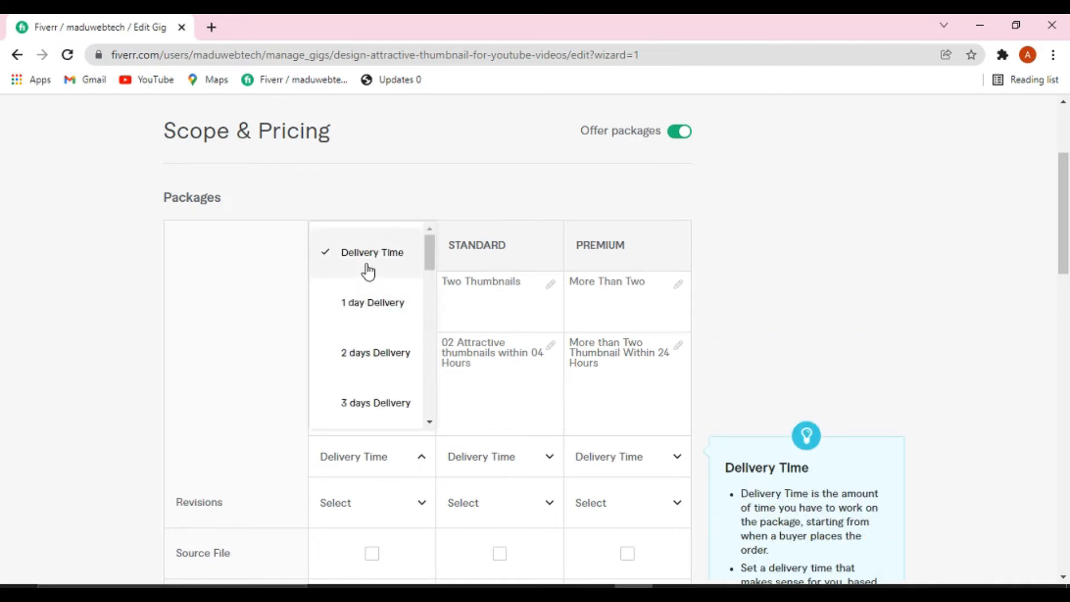
pyautogui.click(370, 305)
pyautogui.click(555, 458)
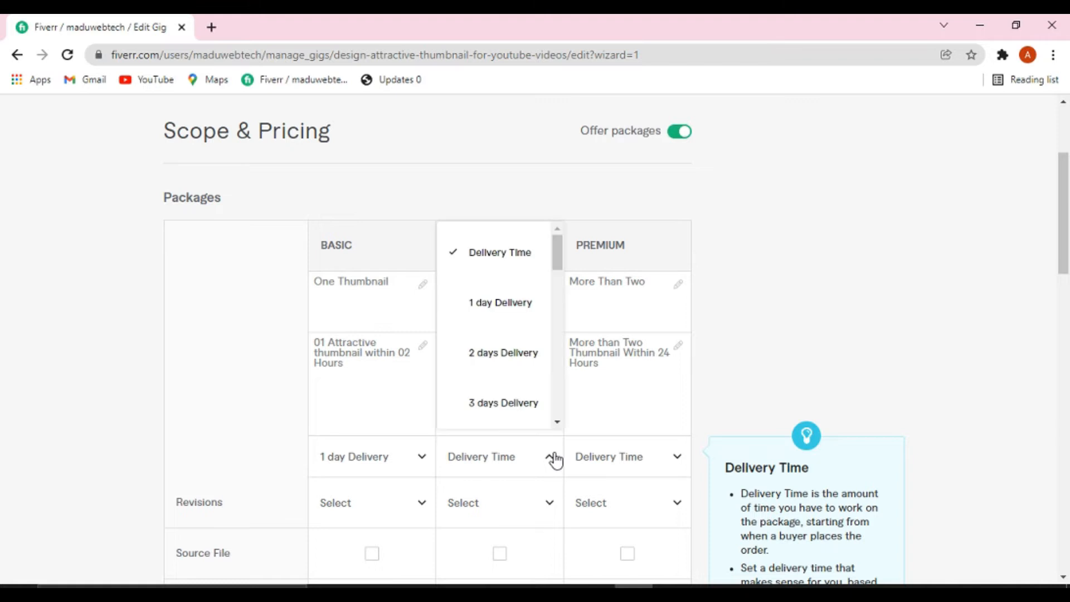
pyautogui.click(495, 302)
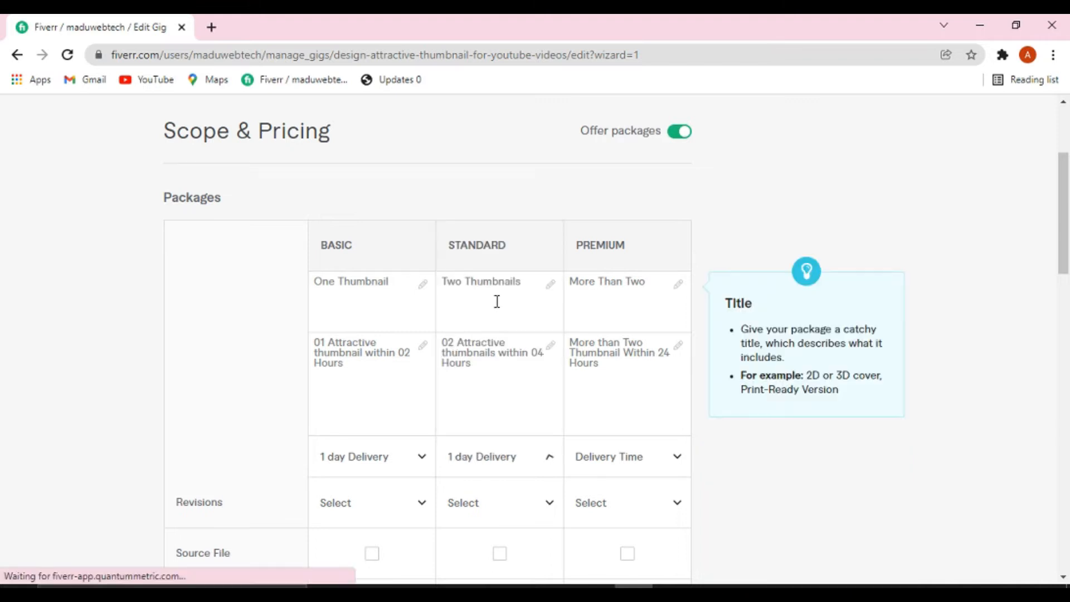
pyautogui.click(680, 462)
pyautogui.click(612, 310)
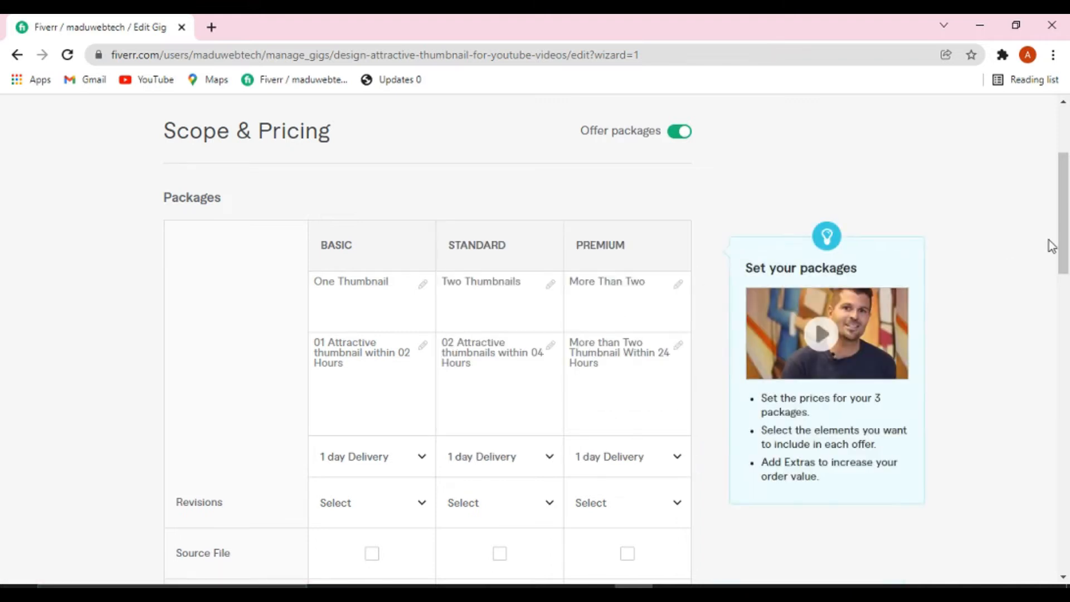
# Set the revisions to 1 for Basic, 2 for Standard and UNLIMITED for Premium
pyautogui.moveTo(1064, 237); pyautogui.dragTo(1065, 294)
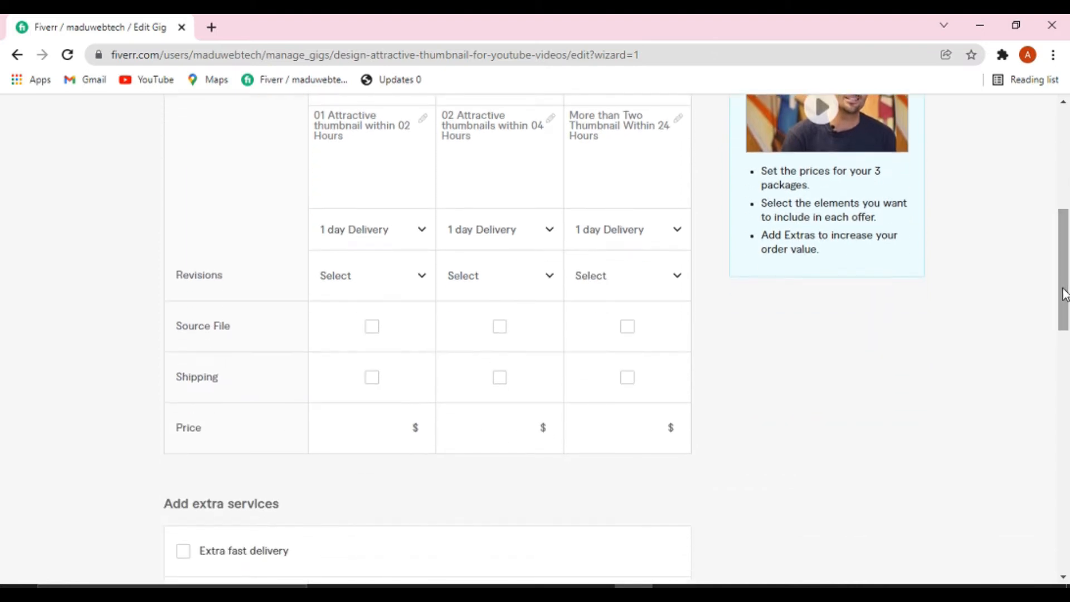
pyautogui.moveTo(290, 289)
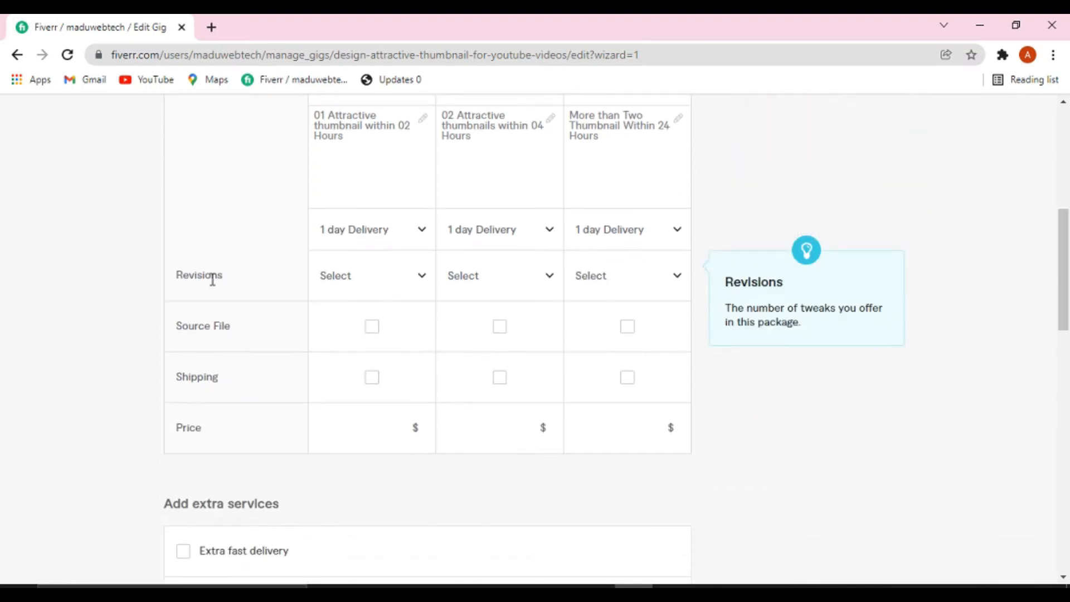
pyautogui.click(422, 277)
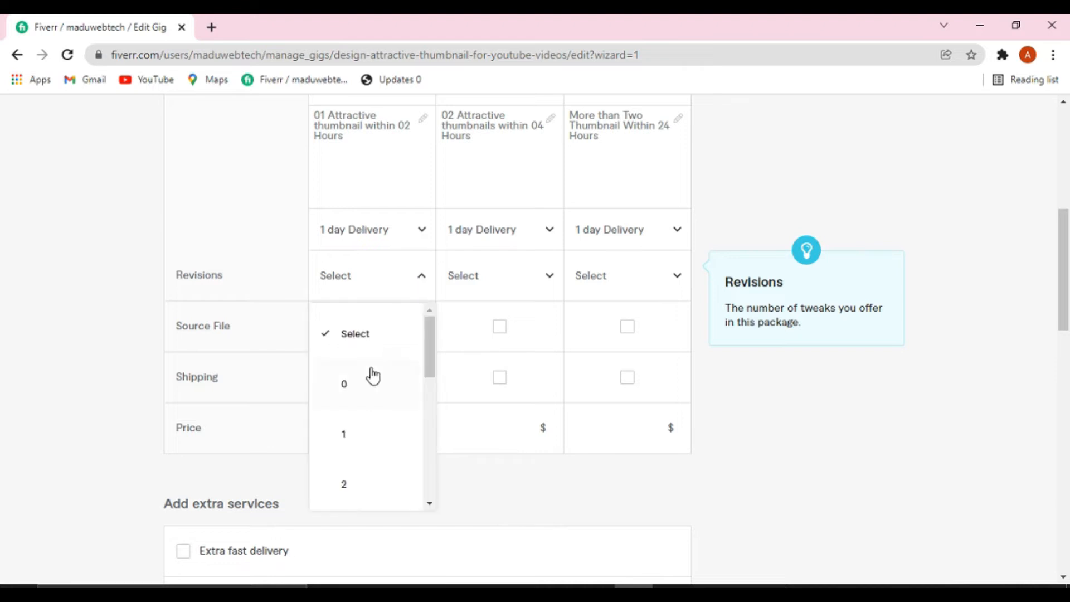
pyautogui.click(353, 441)
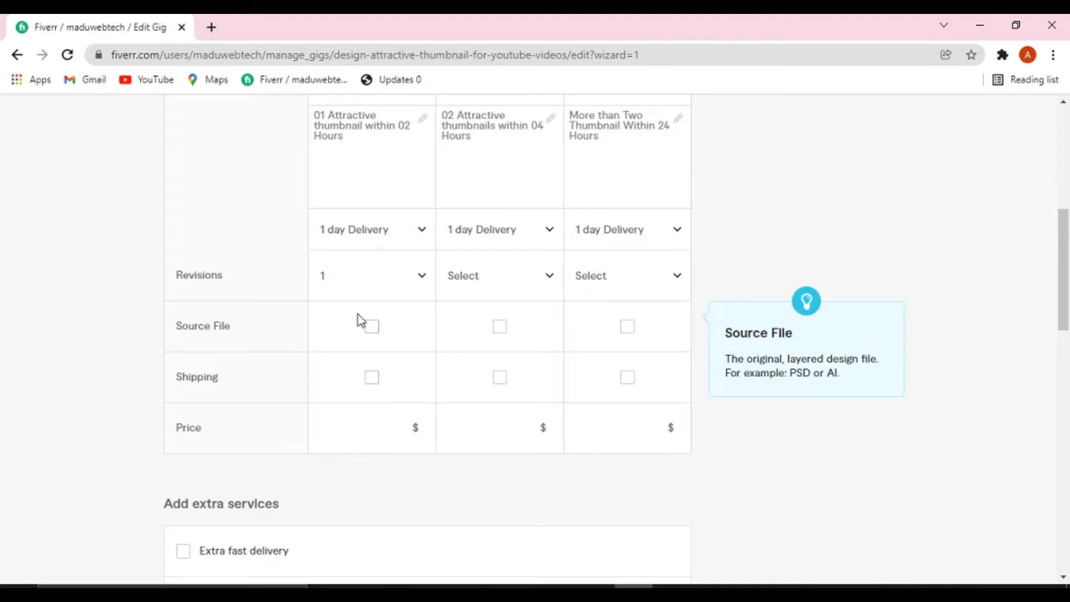
pyautogui.click(549, 279)
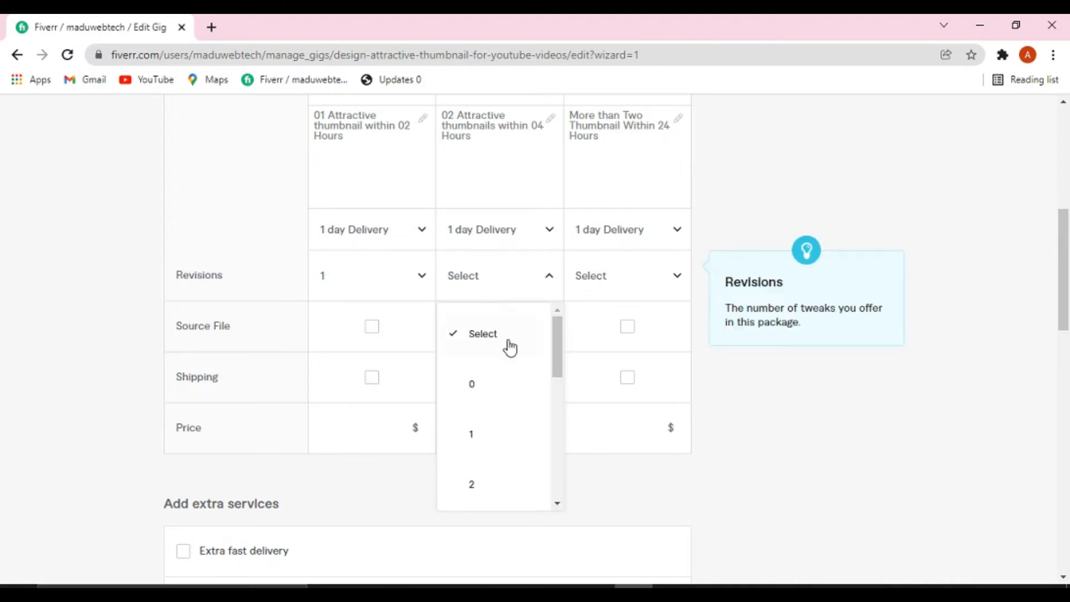
pyautogui.click(483, 483)
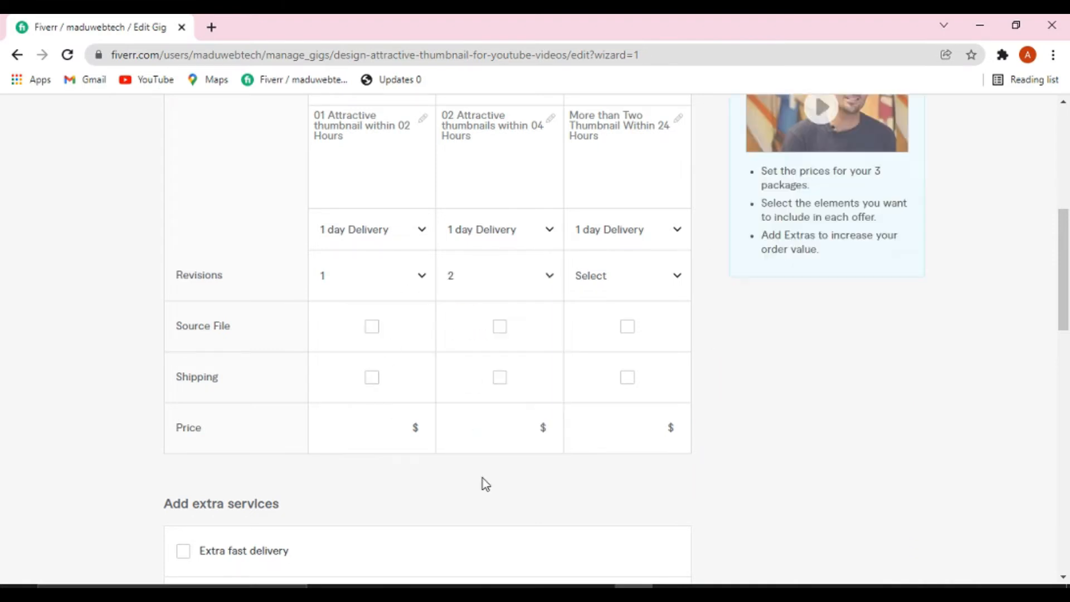
pyautogui.click(677, 275)
pyautogui.moveTo(691, 335); pyautogui.dragTo(688, 480)
pyautogui.click(645, 482)
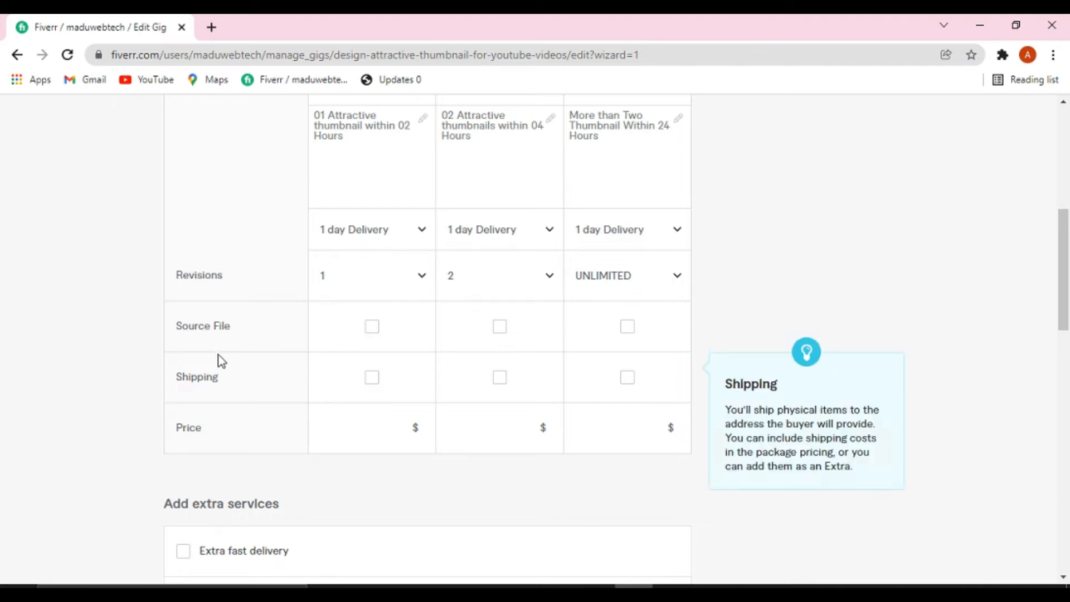
# Include the source file in the Basic, Standard and Premium packages
pyautogui.click(374, 332)
pyautogui.click(503, 334)
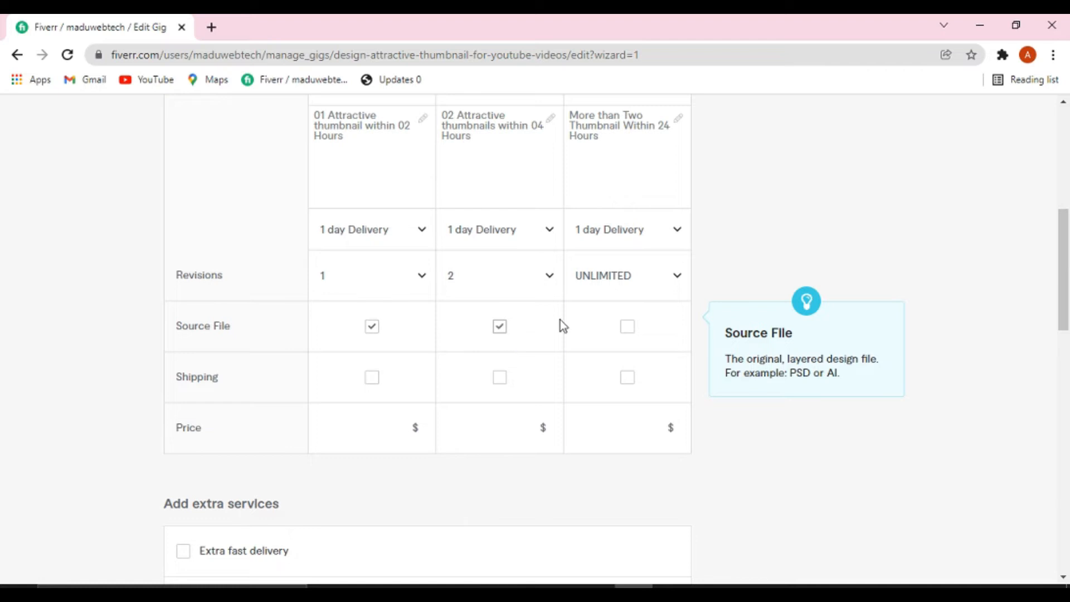
pyautogui.click(631, 329)
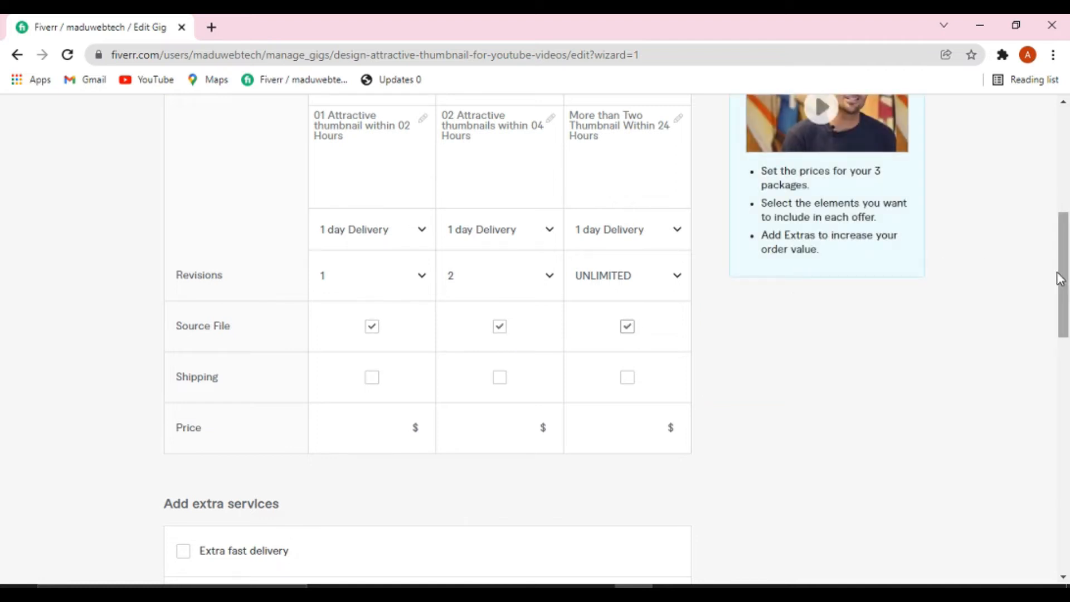
# Price the Basic package at $5, Standard at $10 and Premium at $25, and save the pricing to continue to the description
pyautogui.moveTo(1065, 277); pyautogui.dragTo(1063, 328)
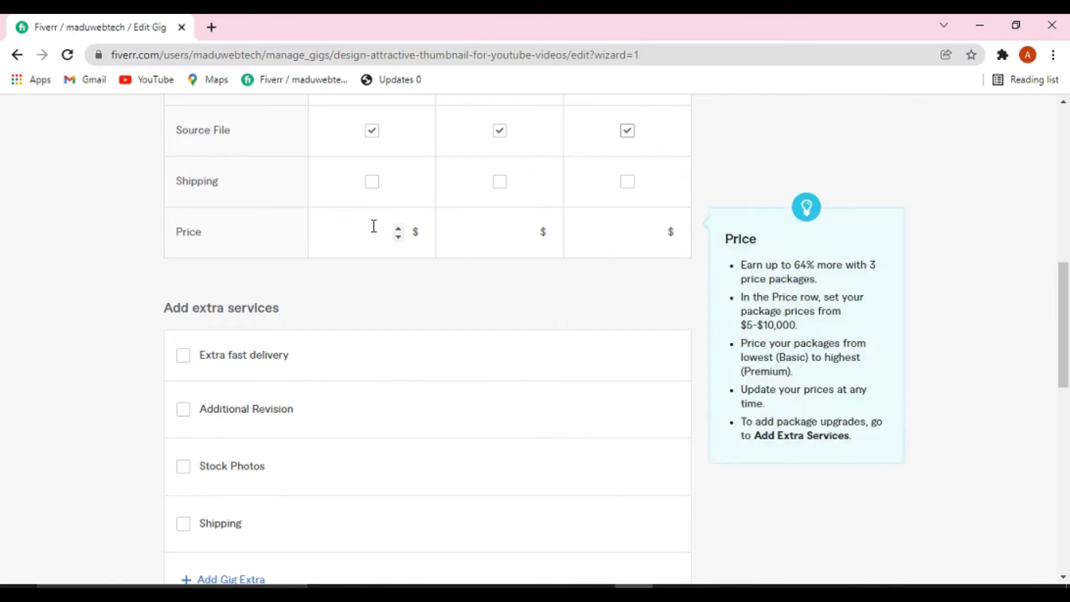
pyautogui.click(398, 228)
pyautogui.click(526, 228)
pyautogui.click(526, 229)
pyautogui.click(654, 229)
pyautogui.click(654, 229)
pyautogui.click(654, 229)
pyautogui.click(654, 229)
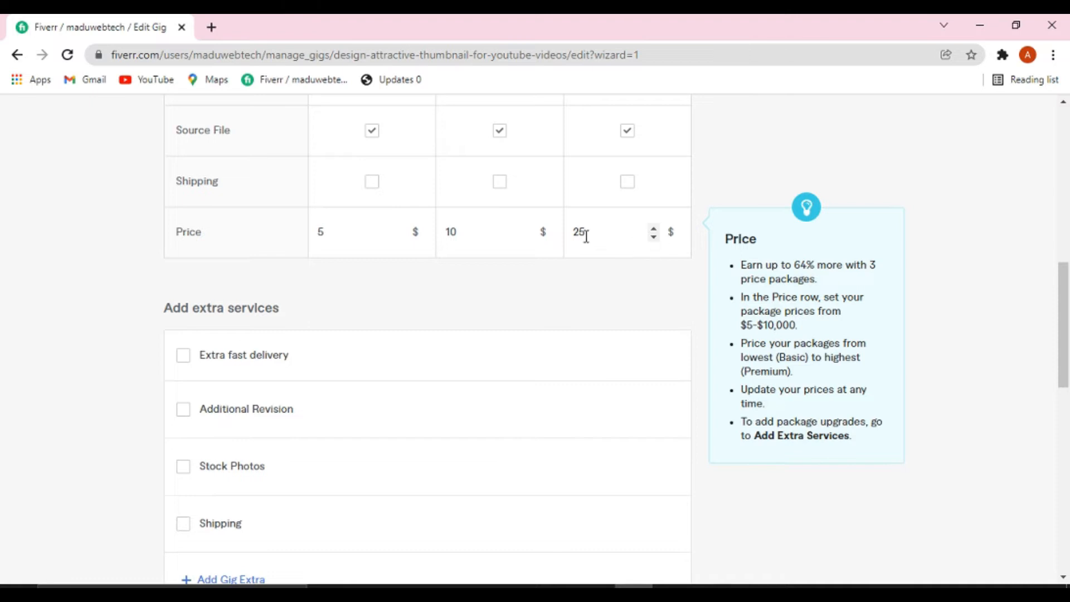
pyautogui.click(588, 279)
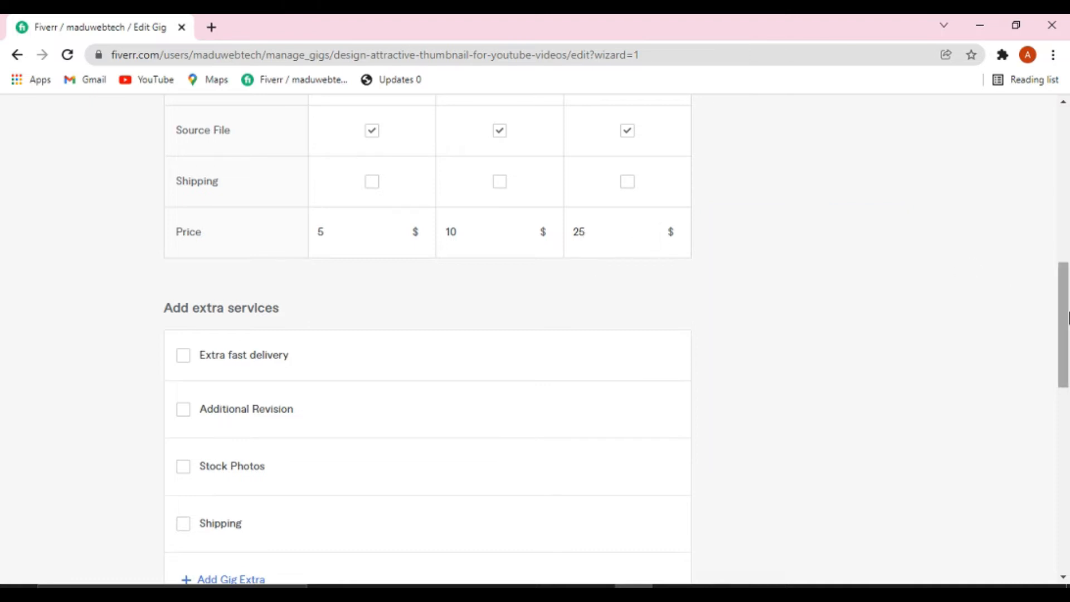
pyautogui.moveTo(1066, 319); pyautogui.dragTo(1063, 360)
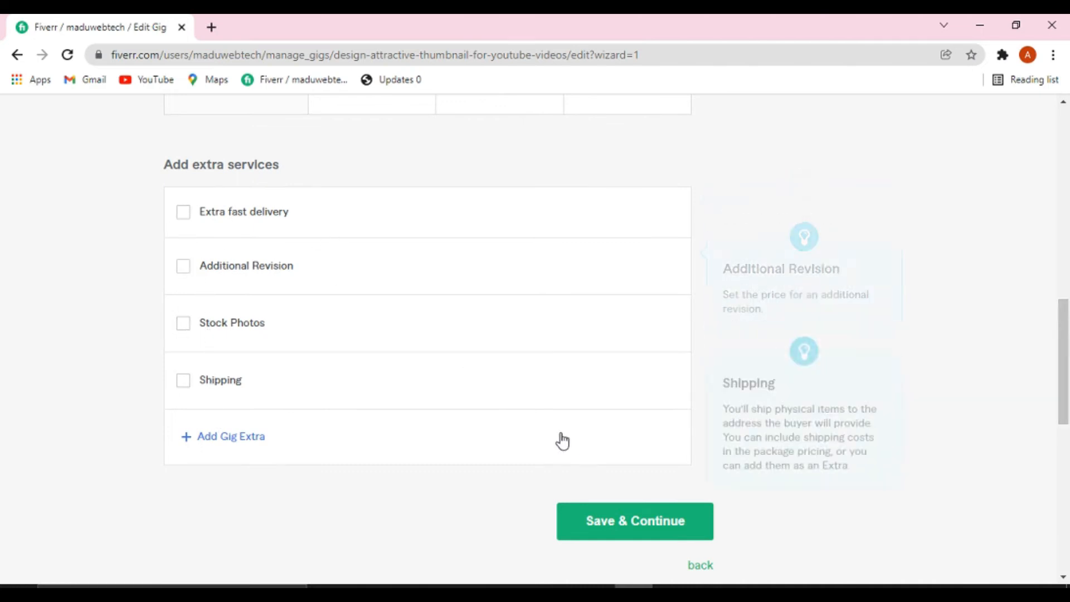
pyautogui.click(641, 533)
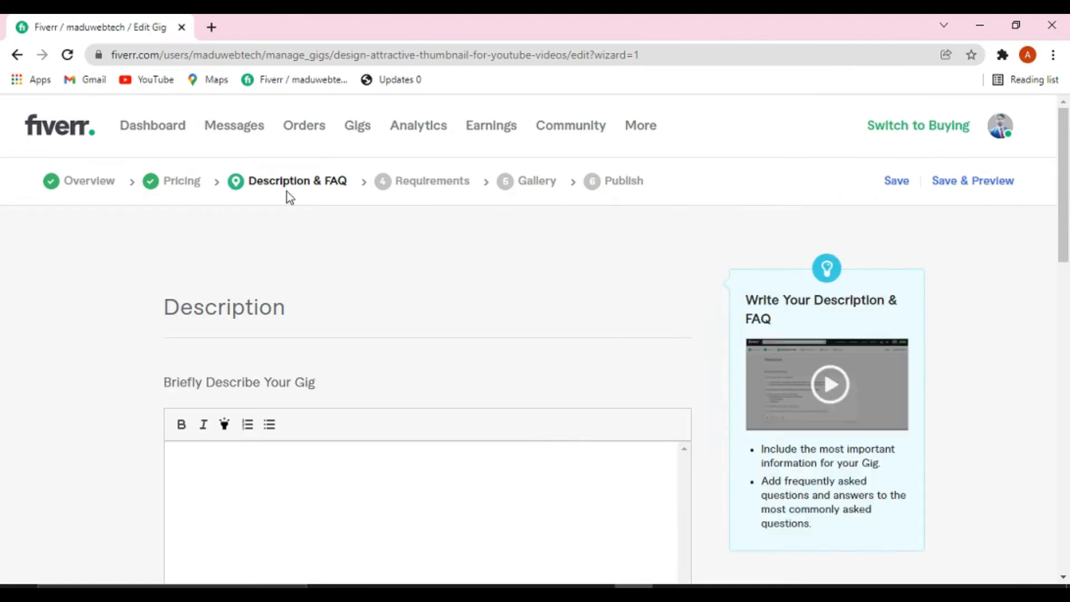
# Begin the gig description with the heading "About this Gig !"
pyautogui.moveTo(1063, 227); pyautogui.dragTo(1062, 295)
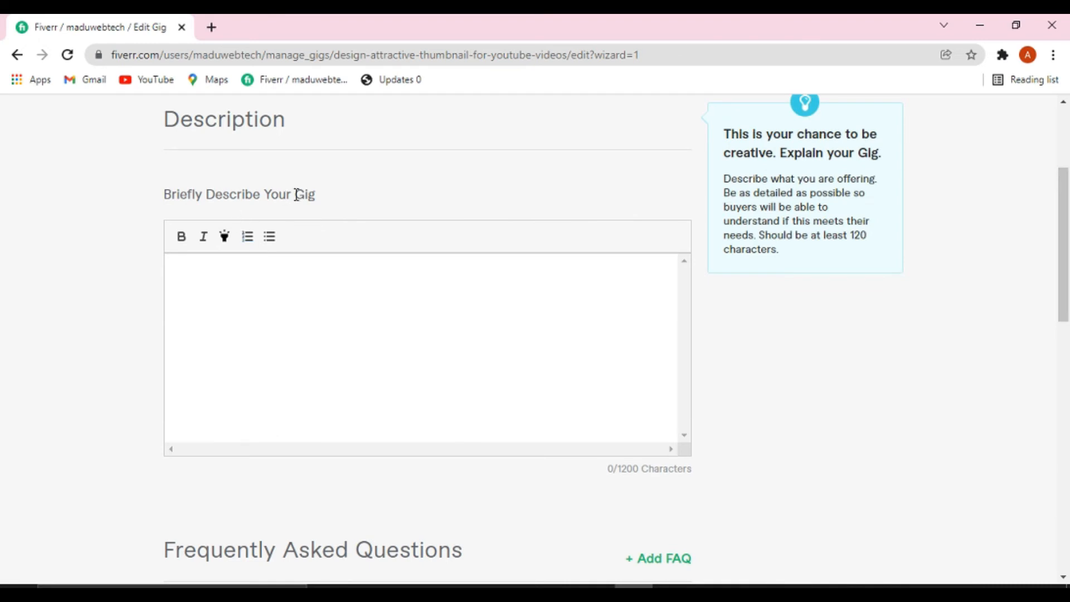
pyautogui.click(247, 286)
pyautogui.write('About this Gig')
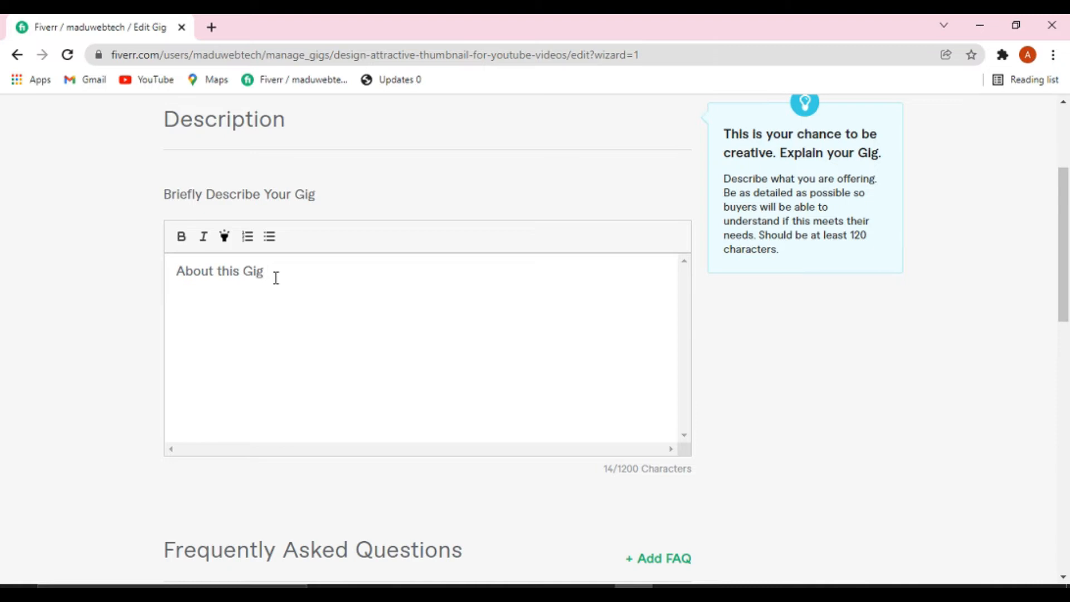
pyautogui.click(263, 272)
# Make the "About this Gig !" heading bold and highlighted
pyautogui.moveTo(270, 271); pyautogui.dragTo(167, 269)
pyautogui.click(182, 238)
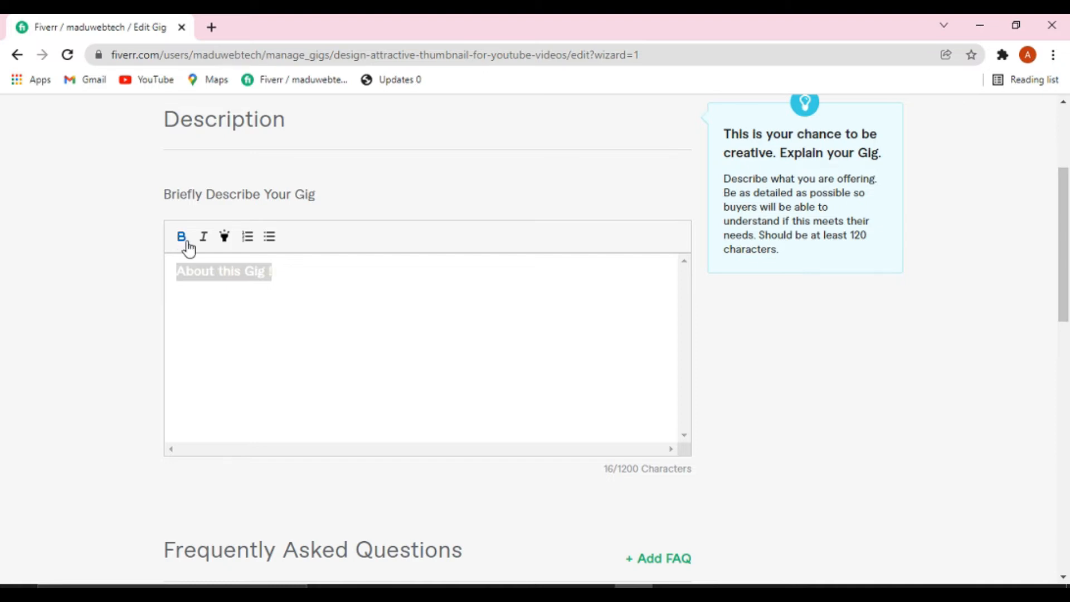
pyautogui.click(228, 239)
pyautogui.click(286, 273)
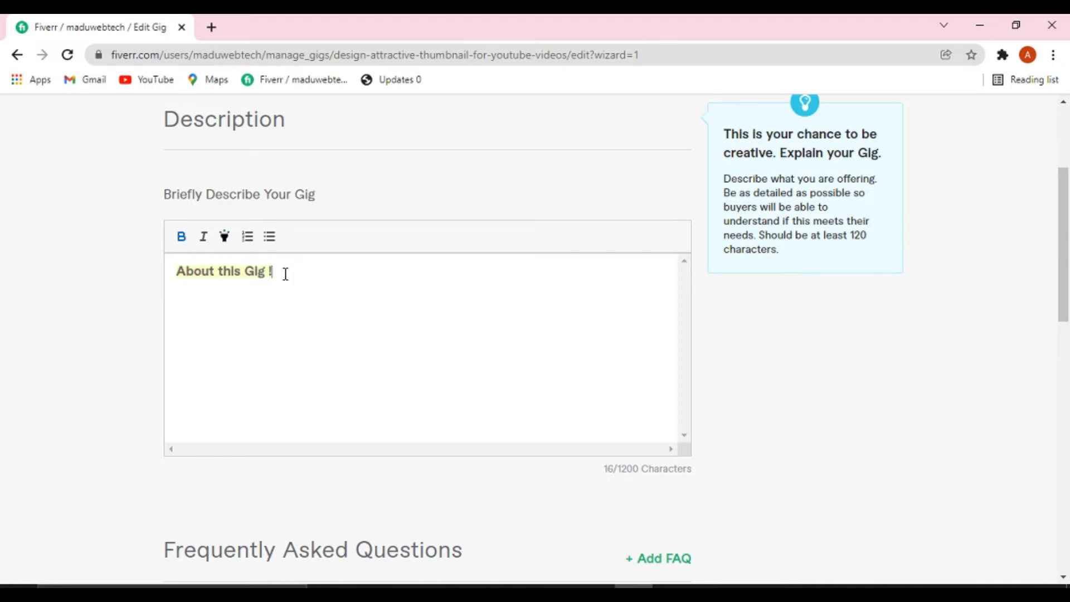
# Move the line "Do you know Why Attractive Thumbnails important on YouTube?" from the abc Notepad file to below the description heading
pyautogui.press('Return')
pyautogui.press('Return')
pyautogui.hotkey('alt', 'Tab')
pyautogui.click(135, 186)
pyautogui.moveTo(135, 186); pyautogui.dragTo(594, 188)
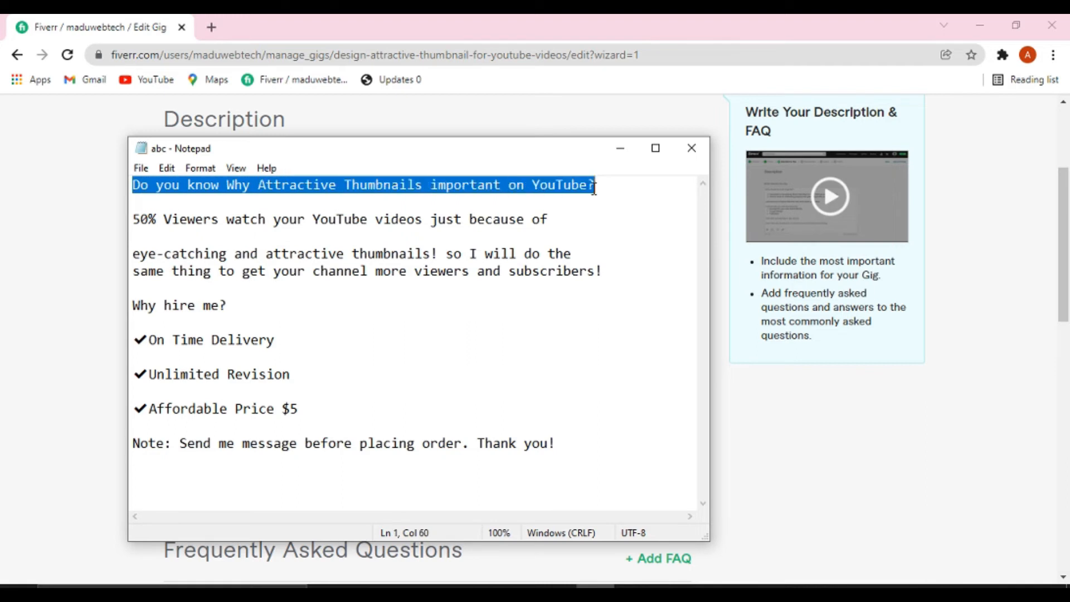
pyautogui.hotkey('ctrl', 'x')
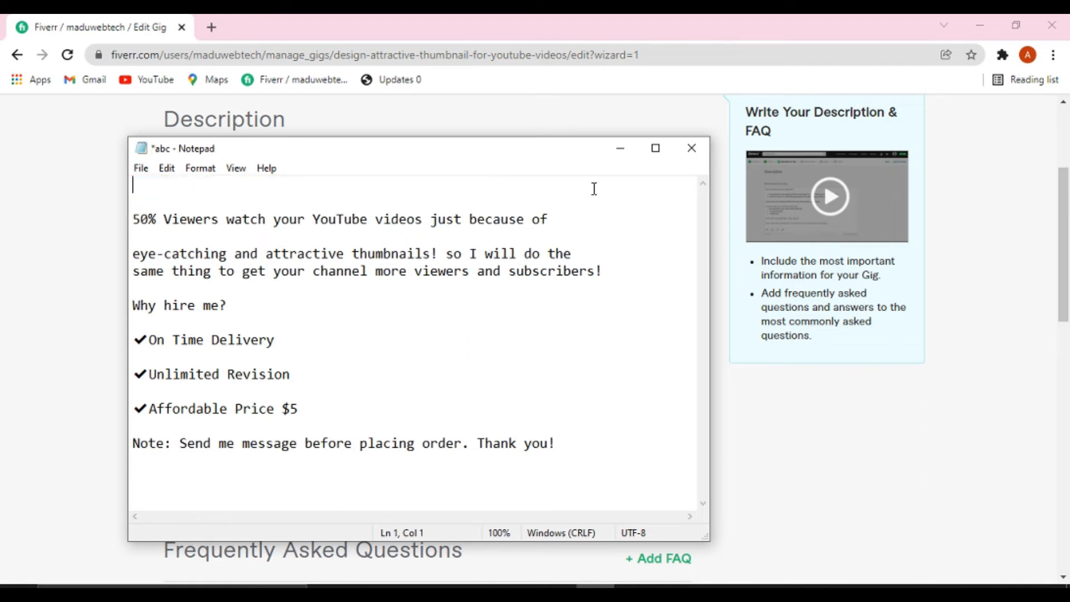
pyautogui.click(621, 149)
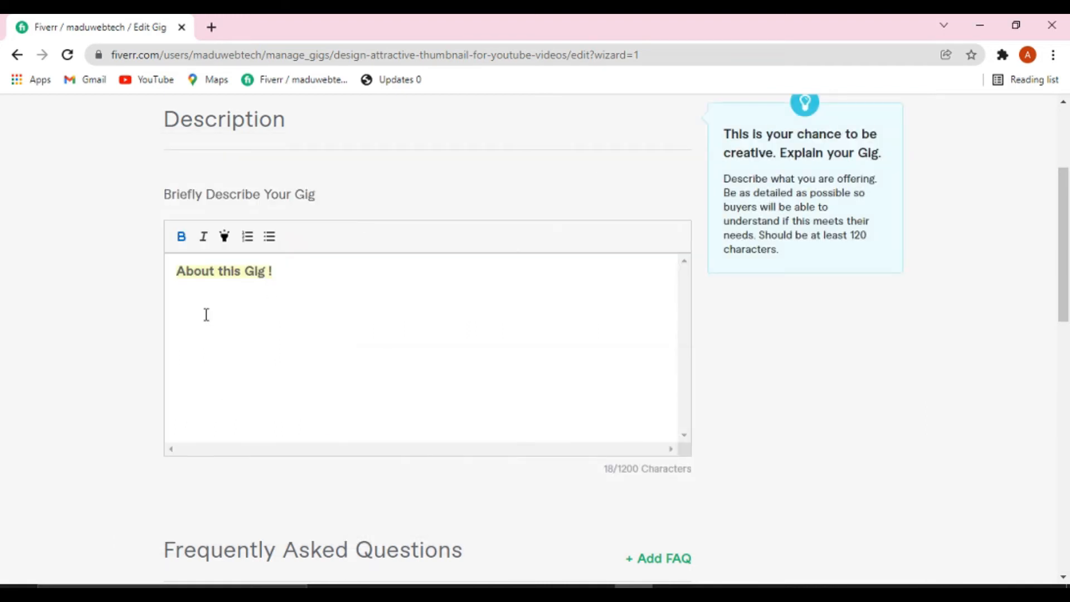
pyautogui.hotkey('ctrl', 'v')
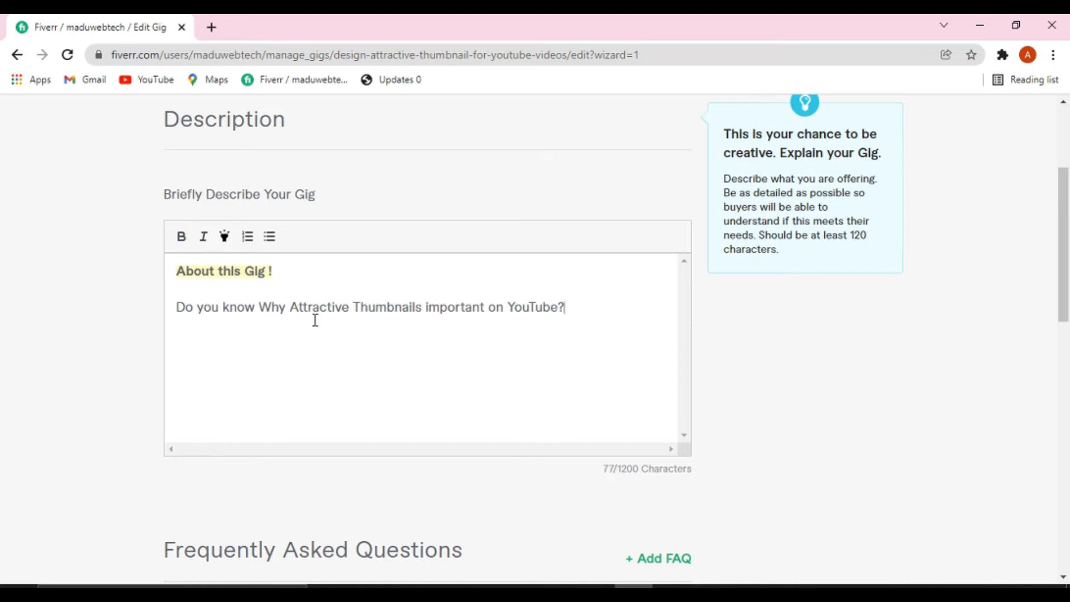
# Make the "Do you know Why Attractive Thumbnails important on YouTube?" line in the description bold
pyautogui.moveTo(567, 307); pyautogui.dragTo(411, 313)
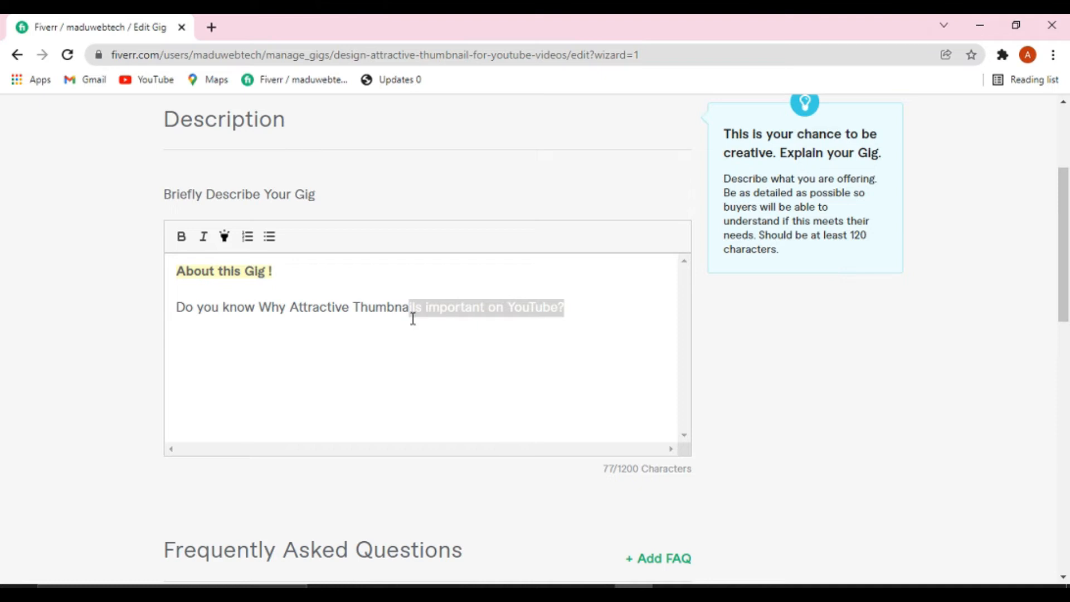
pyautogui.click(506, 310)
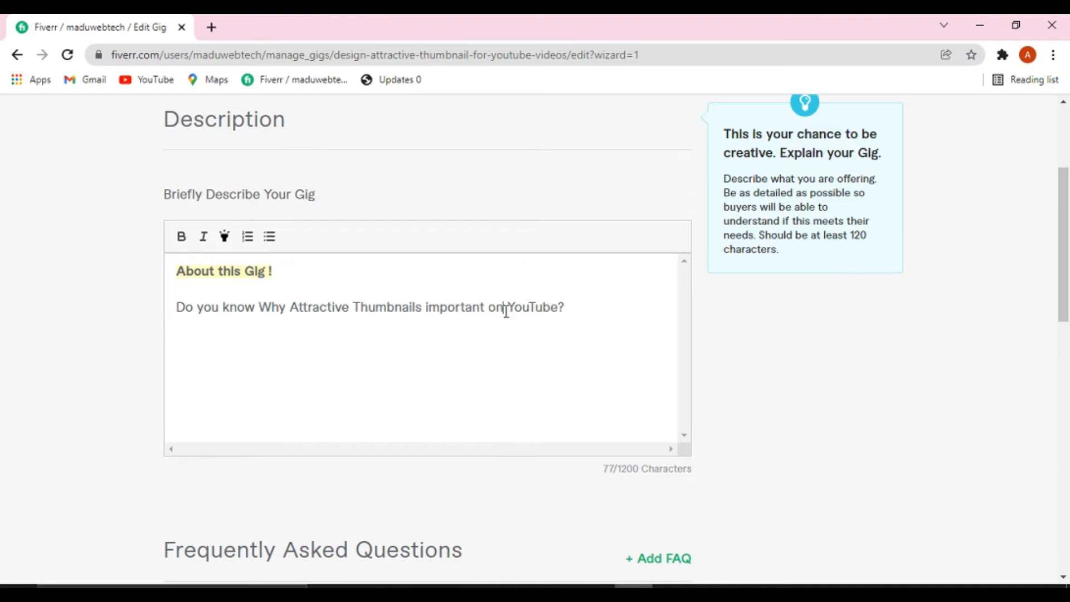
pyautogui.click(569, 307)
pyautogui.moveTo(568, 307); pyautogui.dragTo(176, 312)
pyautogui.click(182, 236)
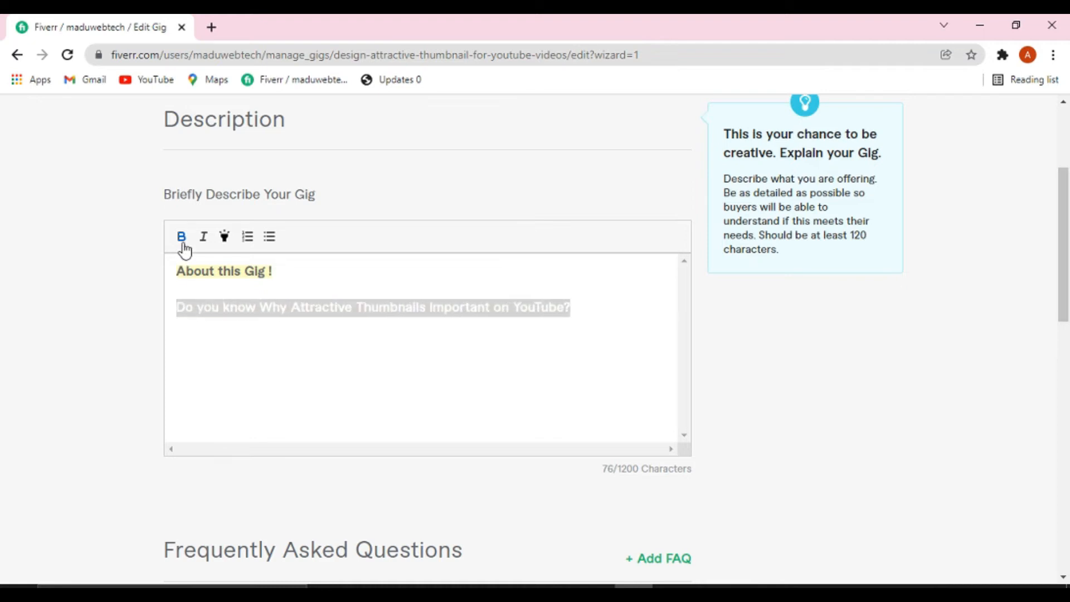
# Reword the end of the bold question so it reads "important For YouTube Videos?"
pyautogui.click(508, 311)
pyautogui.press('BackSpace')
pyautogui.press('BackSpace')
pyautogui.write('For')
pyautogui.press('Right')
pyautogui.press('Right')
pyautogui.press('Right')
pyautogui.press('Right')
pyautogui.press('Right')
pyautogui.press('Right')
pyautogui.press('Right')
pyautogui.write('V')
pyautogui.write('deos')
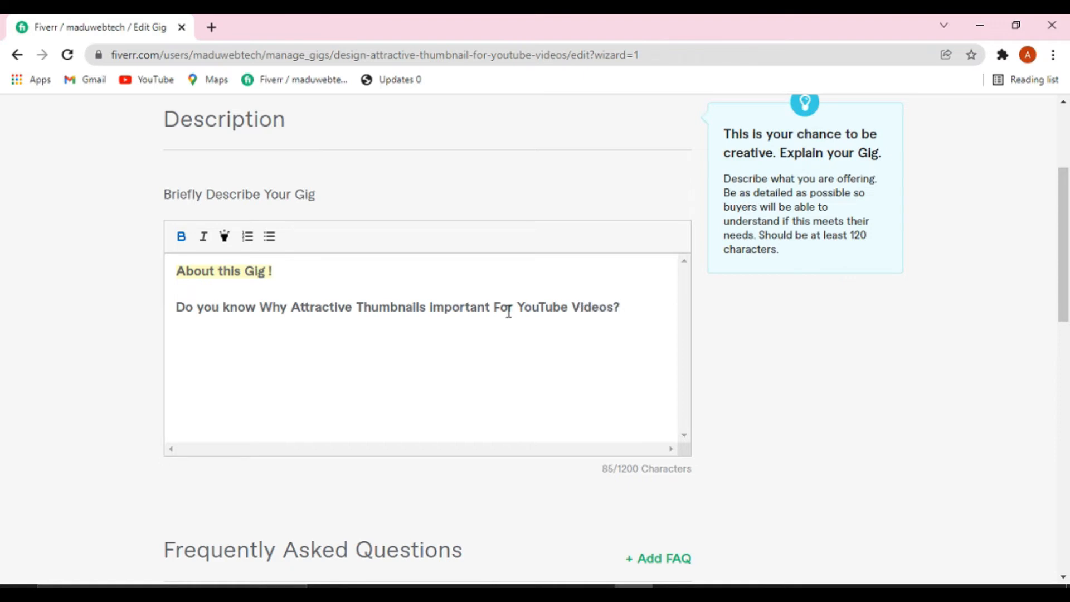
pyautogui.click(585, 311)
pyautogui.press('BackSpace')
pyautogui.write('i')
# Copy the "50% Viewers watch your YouTube videos" paragraph from the Notepad file into the description below the bold question
pyautogui.click(595, 587)
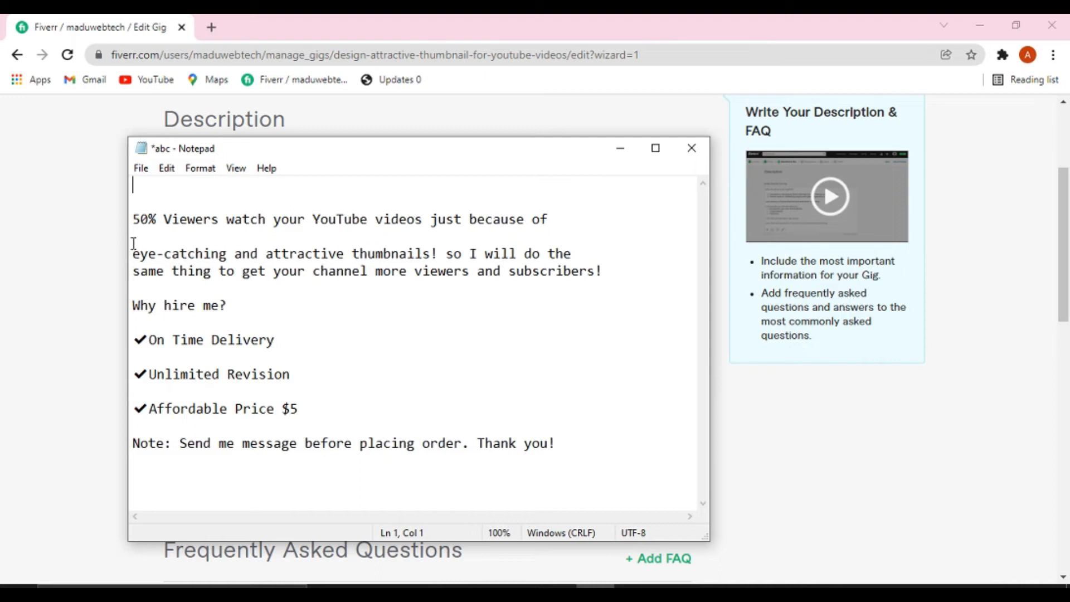
pyautogui.moveTo(134, 219); pyautogui.dragTo(610, 275)
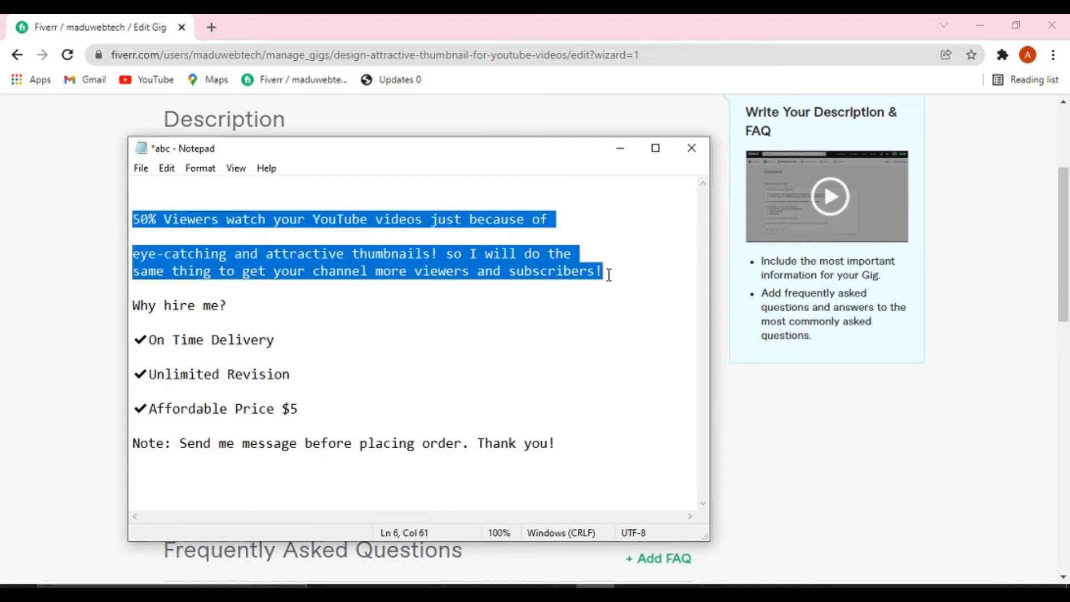
pyautogui.click(618, 150)
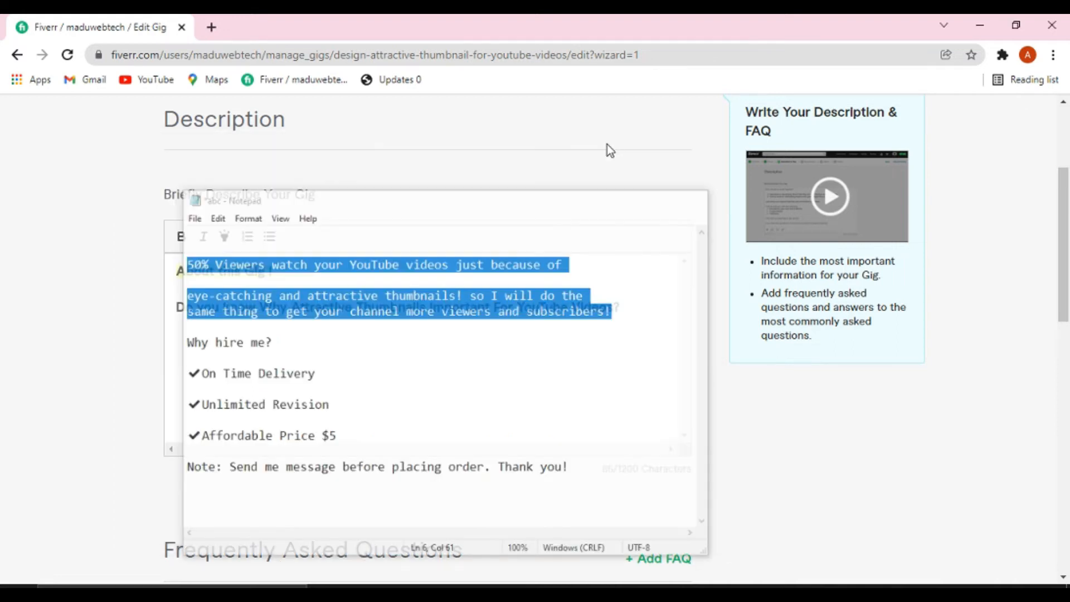
pyautogui.click(210, 331)
pyautogui.hotkey('ctrl', 'v')
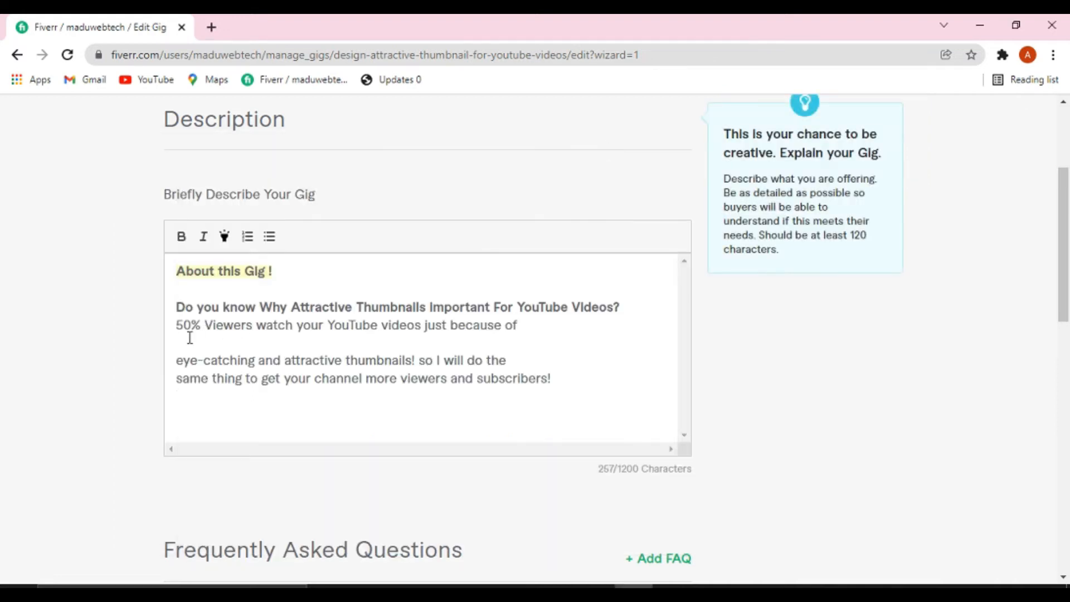
# Join the broken lines of the "50% Viewers" text into one paragraph and separate it from the question with a blank line
pyautogui.press('BackSpace')
pyautogui.press('BackSpace')
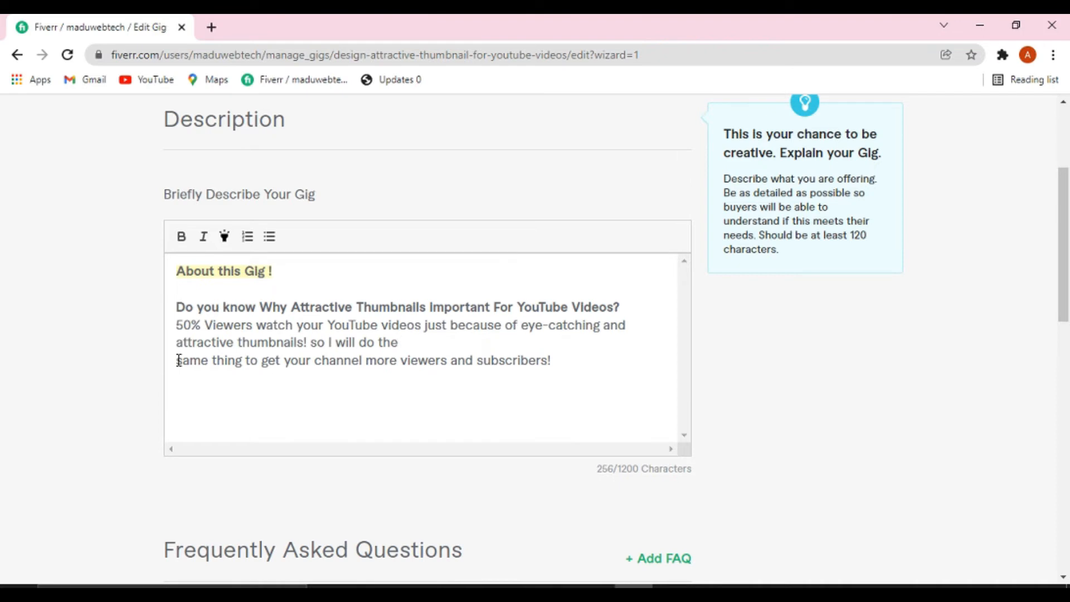
pyautogui.press('BackSpace')
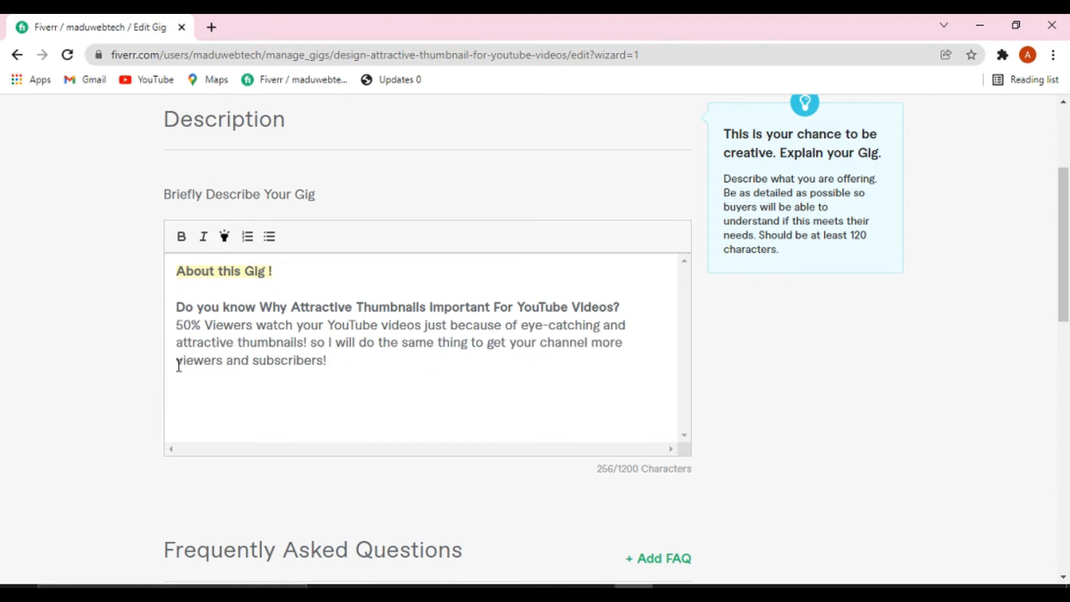
pyautogui.click(177, 326)
pyautogui.press('Return')
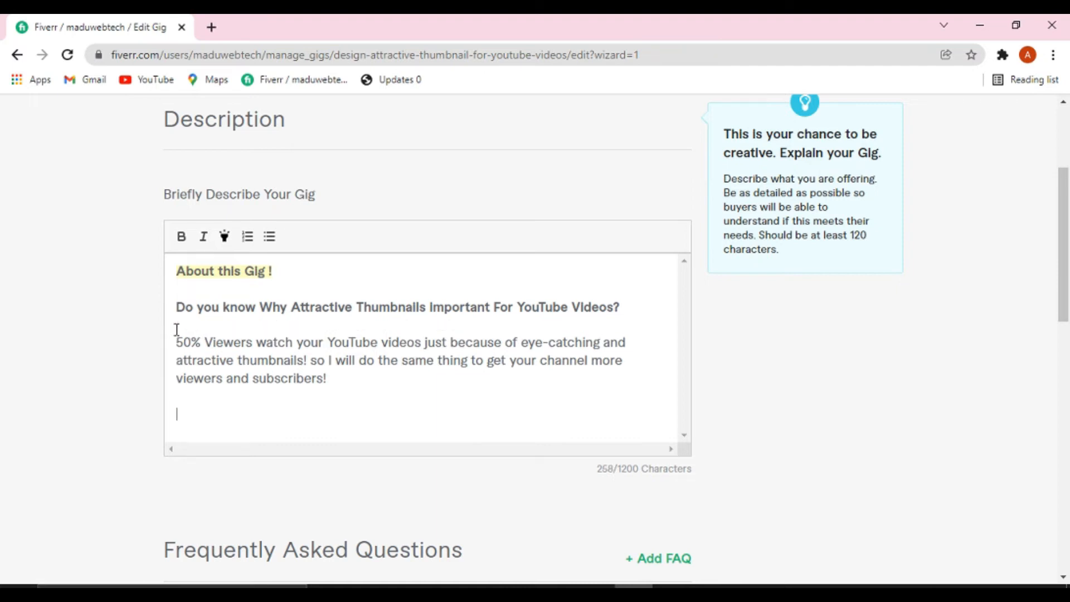
# Copy the "Why hire me?" heading, its three checkmarked points and the closing note from the Notepad file to the description's end
pyautogui.hotkey('alt', 'Tab')
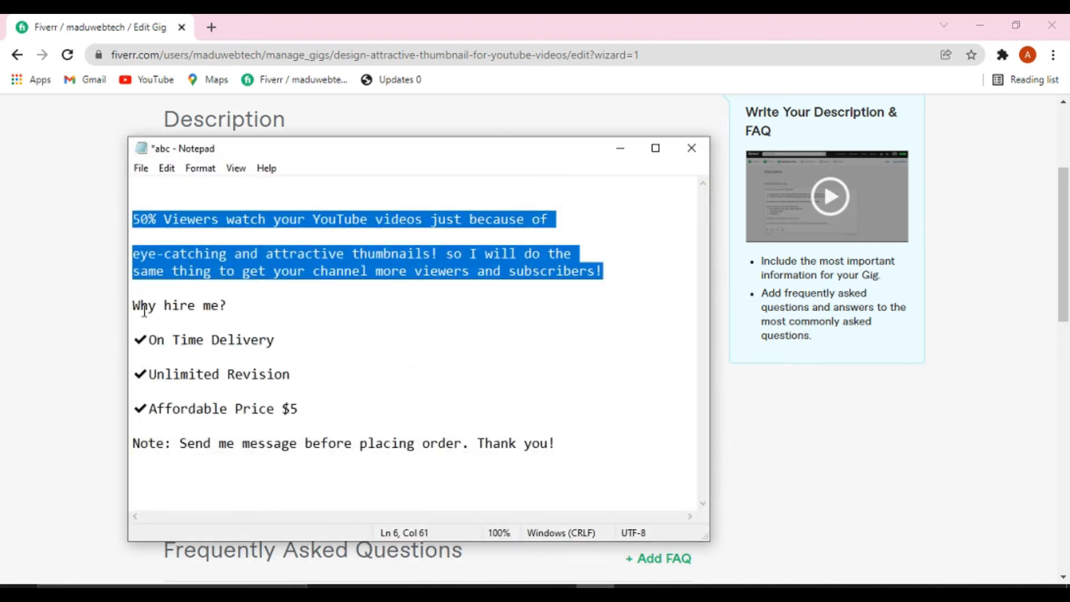
pyautogui.moveTo(137, 307); pyautogui.dragTo(559, 436)
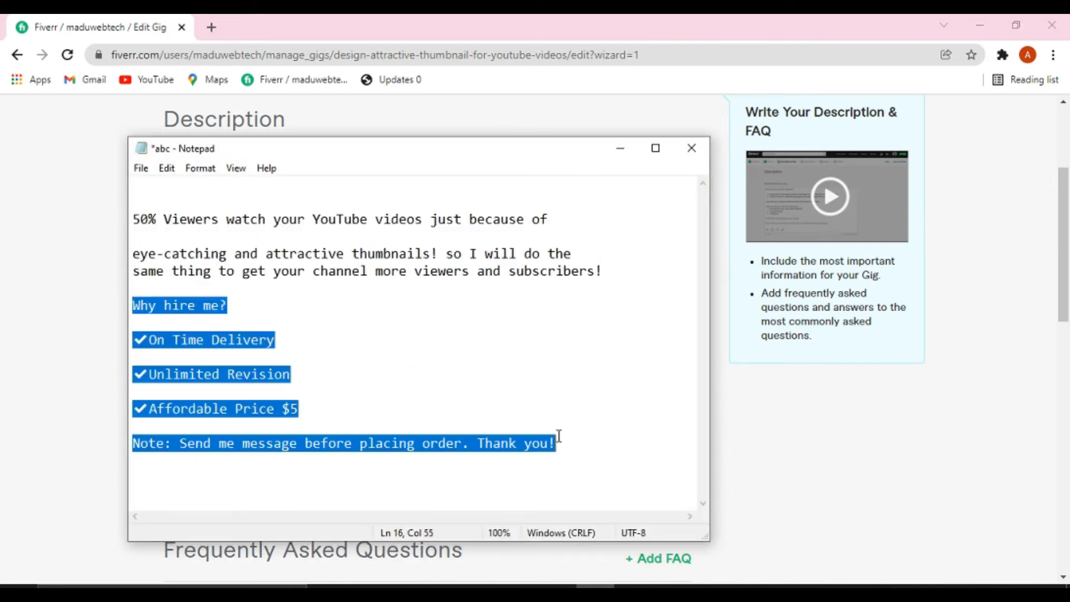
pyautogui.click(621, 148)
pyautogui.click(186, 408)
pyautogui.hotkey('ctrl', 'v')
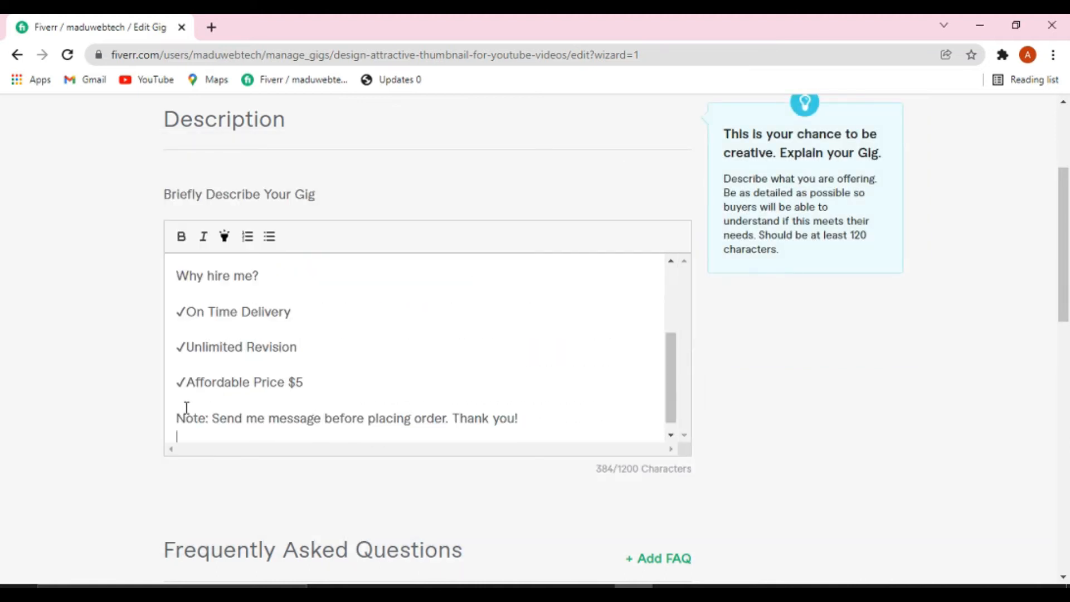
# Make the closing line "Note: Send me message before placing order. Thank you!" bold
pyautogui.scroll(-1, 674, 382)
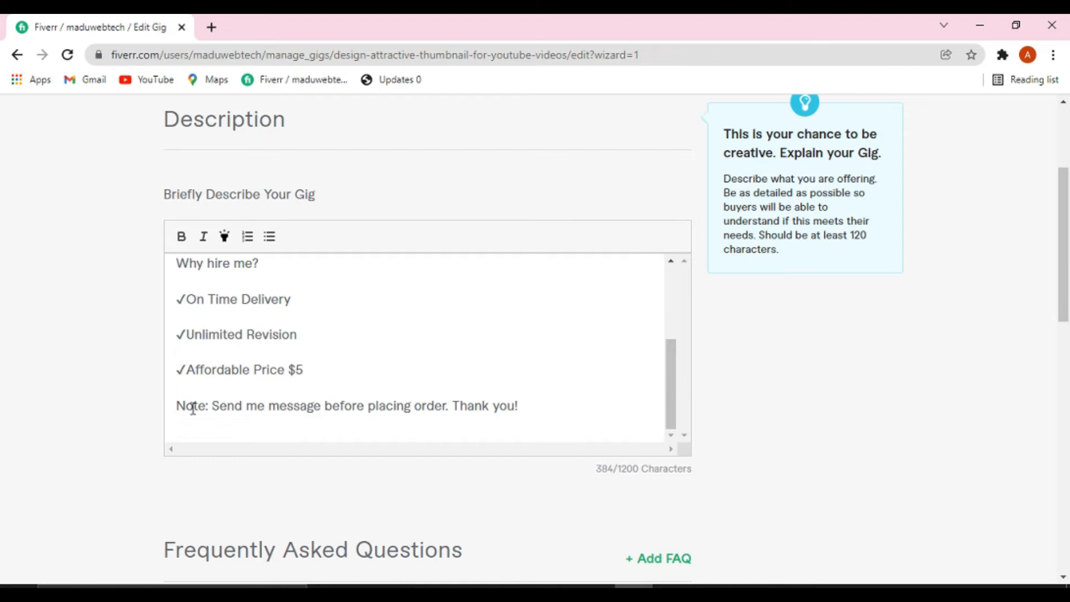
pyautogui.moveTo(177, 406); pyautogui.dragTo(538, 401)
pyautogui.click(181, 237)
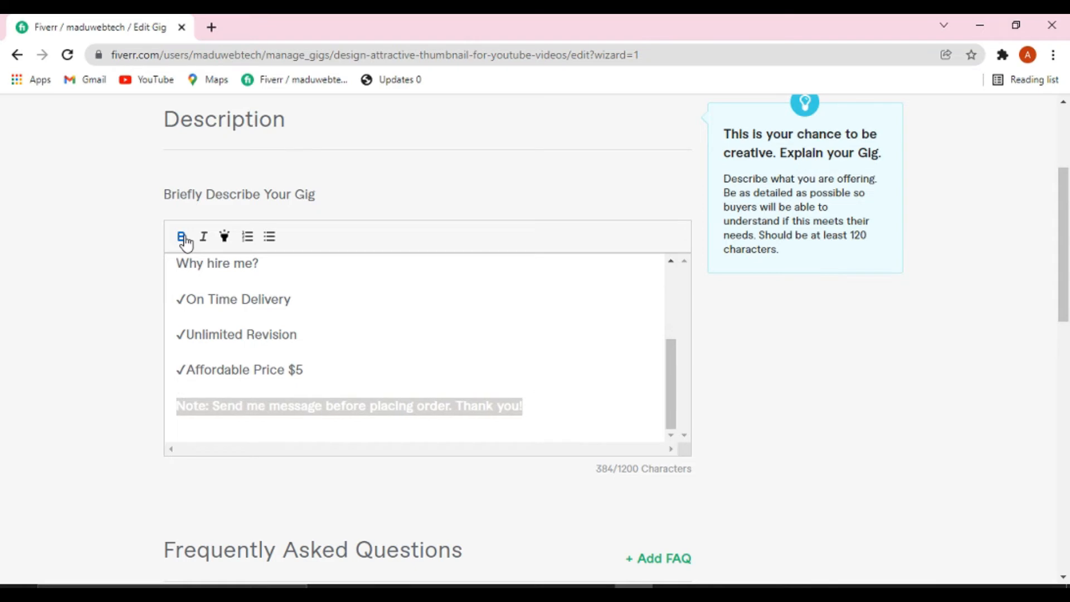
pyautogui.click(302, 370)
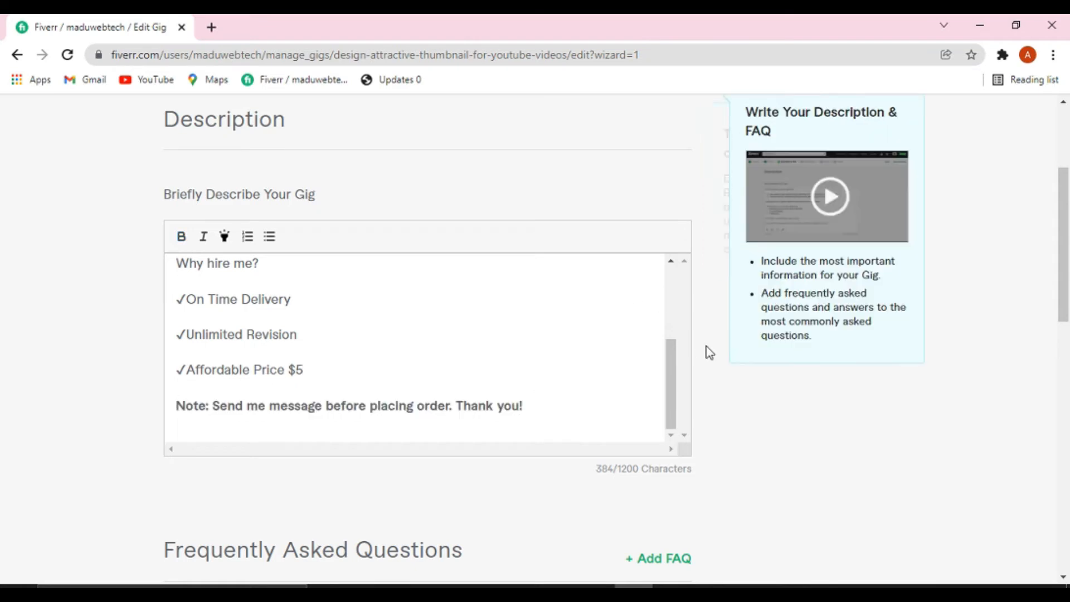
# Make the "Why hire me?" heading in the description bold and highlighted
pyautogui.moveTo(673, 357); pyautogui.dragTo(673, 328)
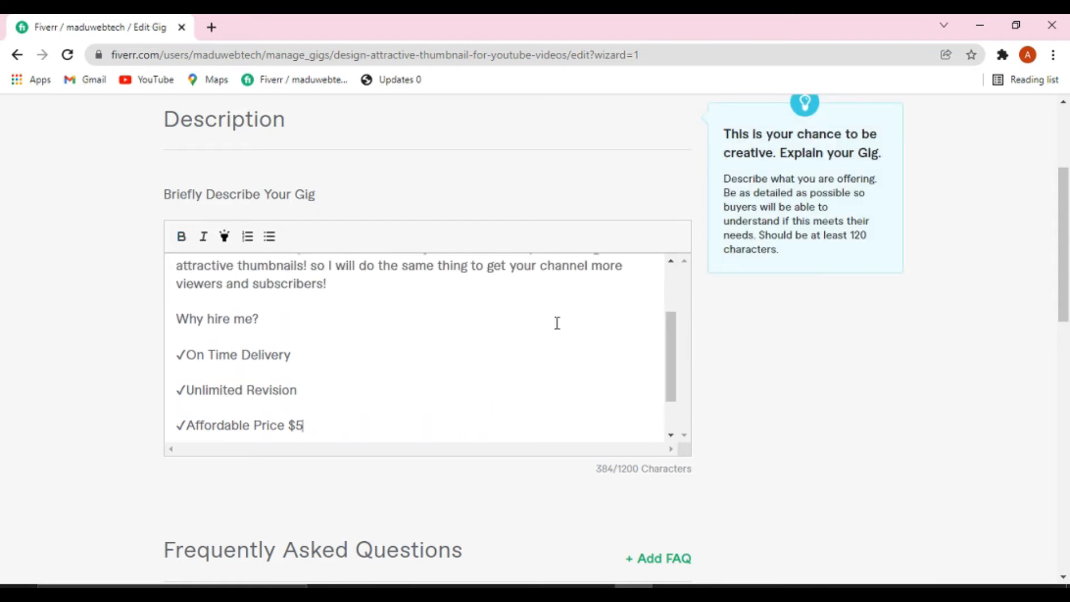
pyautogui.click(267, 319)
pyautogui.moveTo(267, 319); pyautogui.dragTo(167, 319)
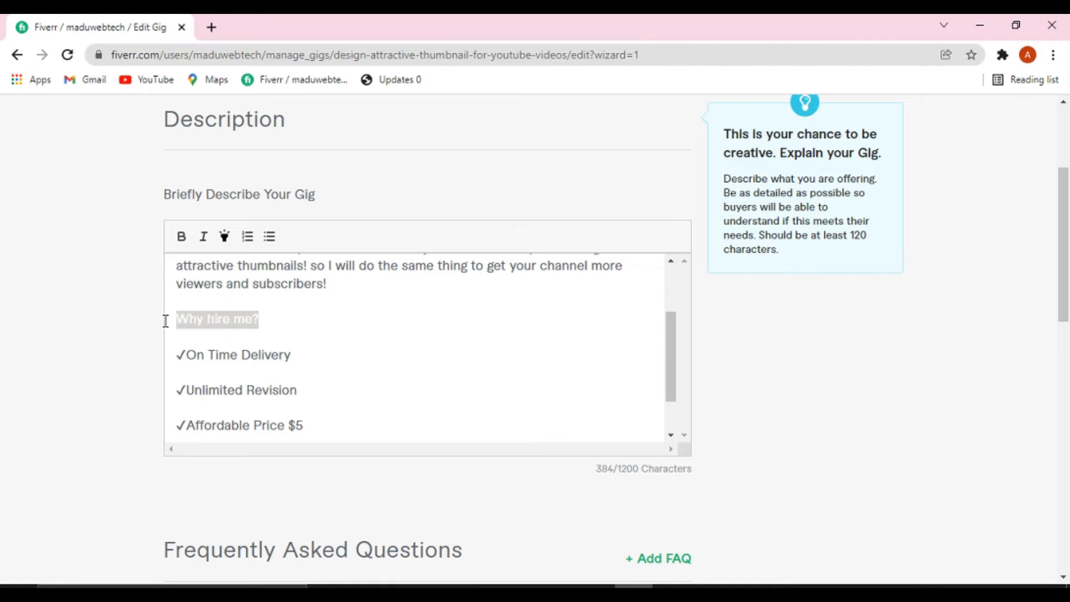
pyautogui.click(183, 239)
pyautogui.click(223, 238)
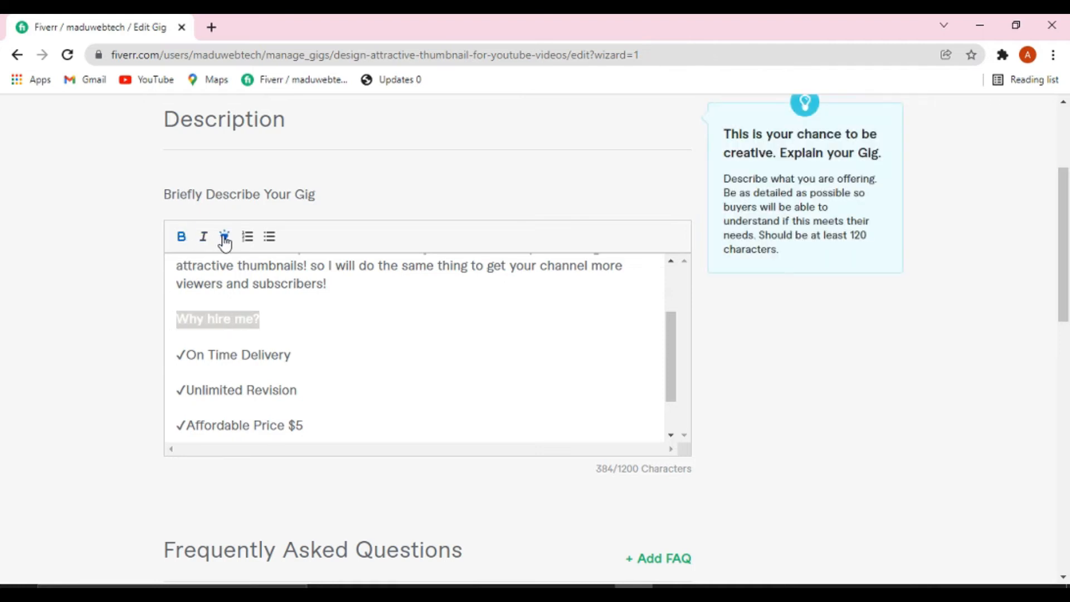
pyautogui.click(283, 311)
# Check the FAQ entry form without adding a question, and save the description to continue to the requirements
pyautogui.moveTo(671, 358)
pyautogui.mouseDown()
pyautogui.moveTo(672, 304)
pyautogui.moveTo(676, 349)
pyautogui.mouseUp()
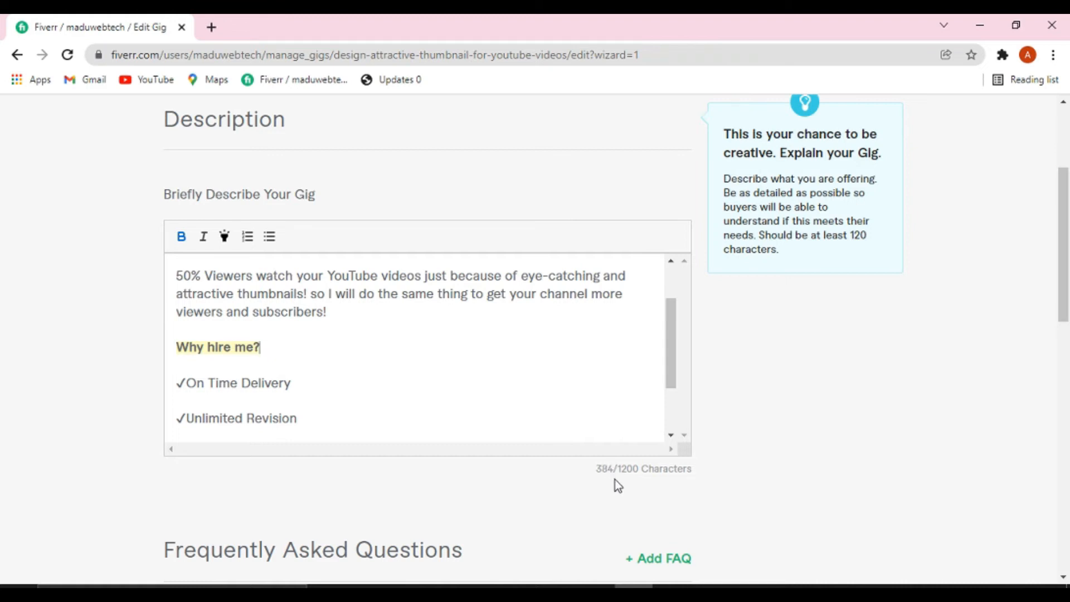
pyautogui.moveTo(674, 317); pyautogui.dragTo(686, 392)
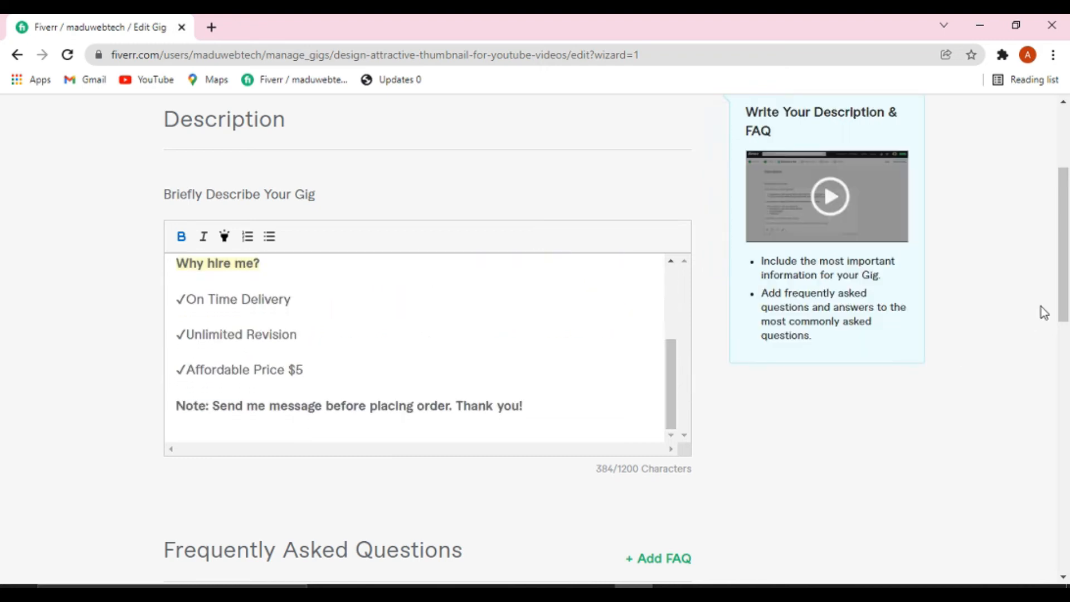
pyautogui.moveTo(1064, 304); pyautogui.dragTo(1067, 390)
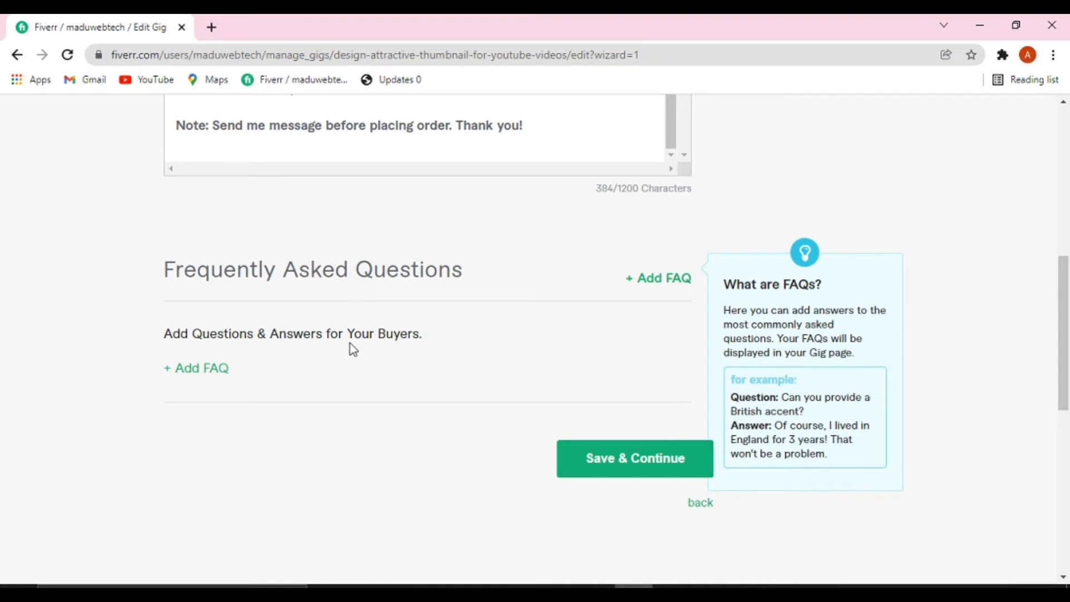
pyautogui.click(207, 381)
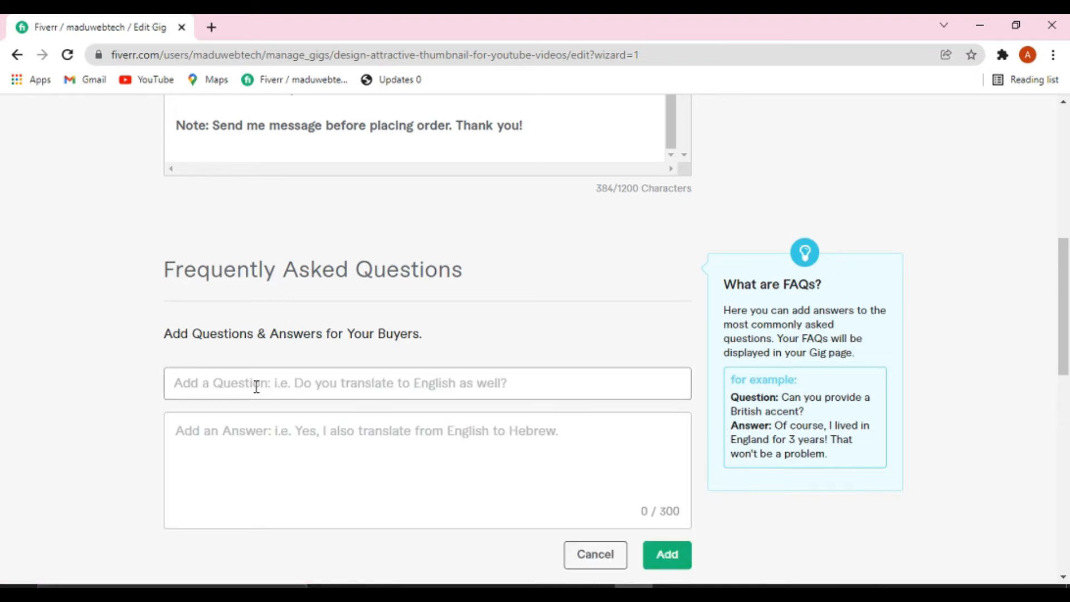
pyautogui.click(591, 556)
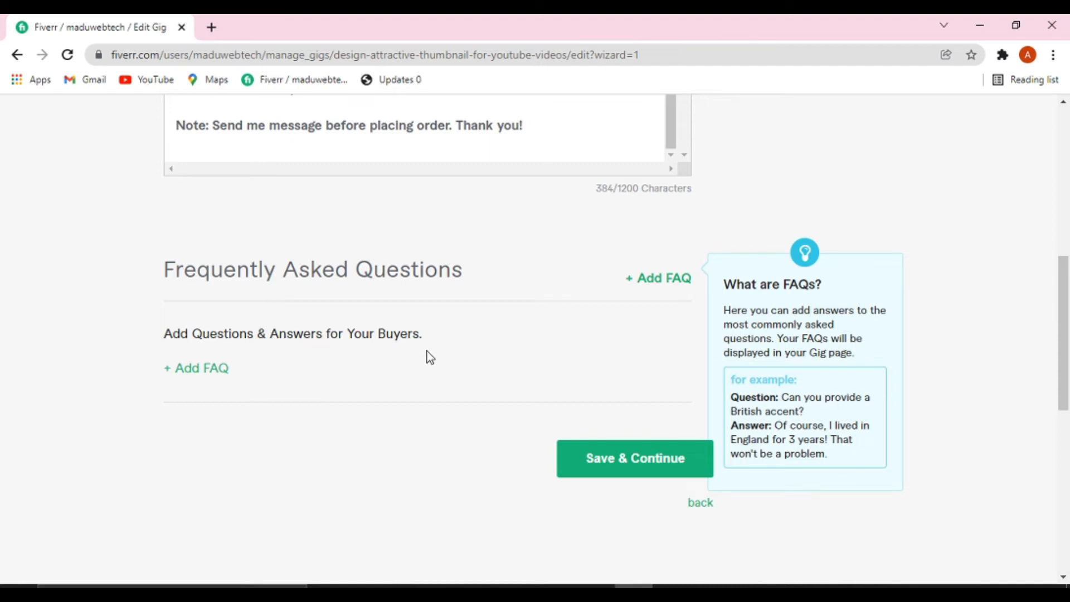
pyautogui.click(641, 471)
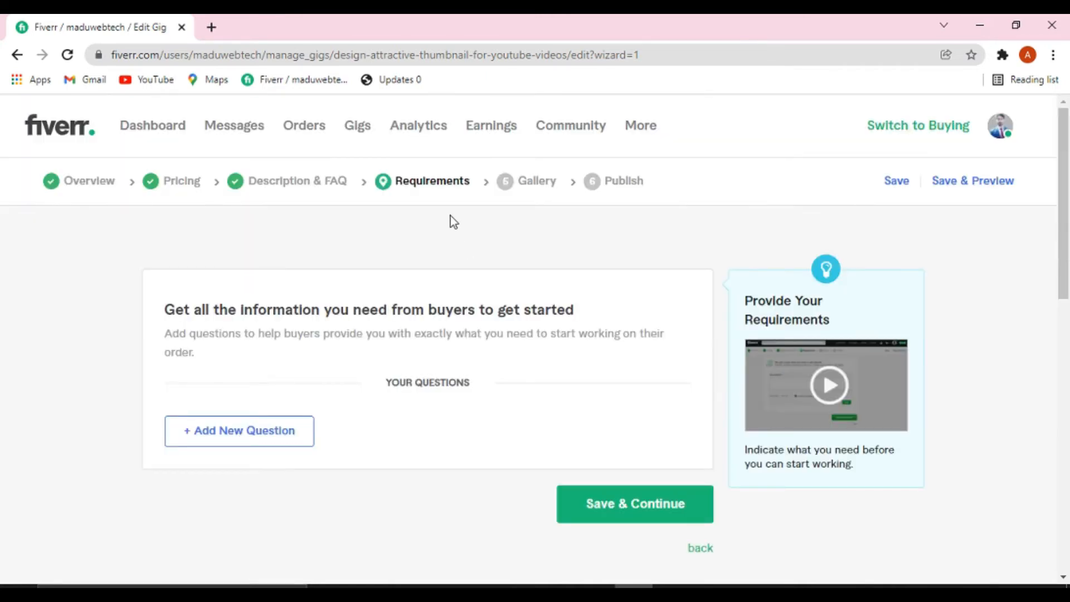
# Write the required buyer question "What are your requirements?" in a new requirements entry
pyautogui.click(237, 440)
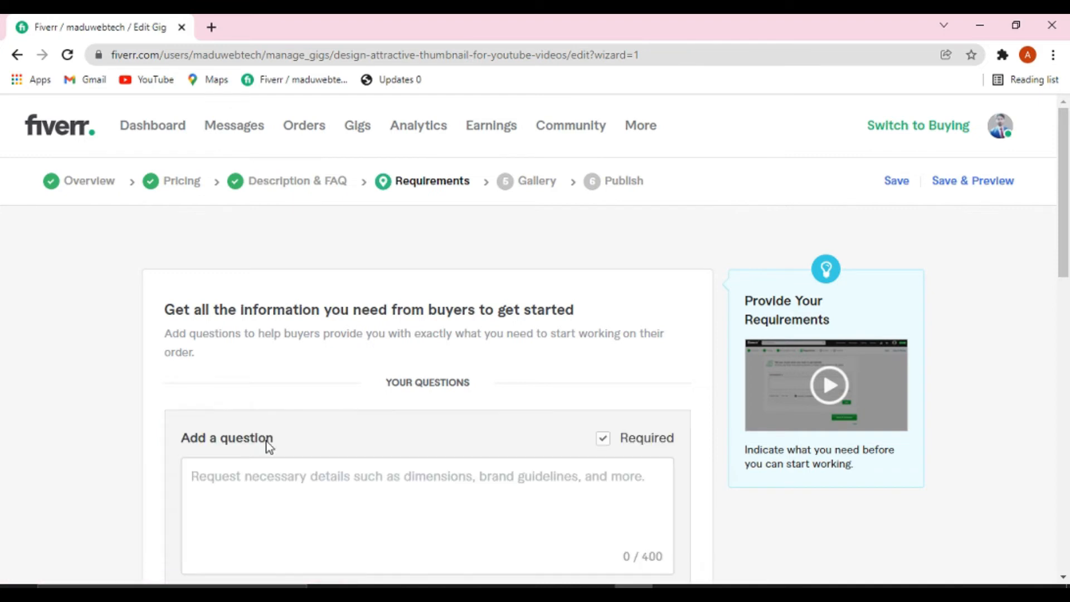
pyautogui.click(258, 475)
pyautogui.write("What's y")
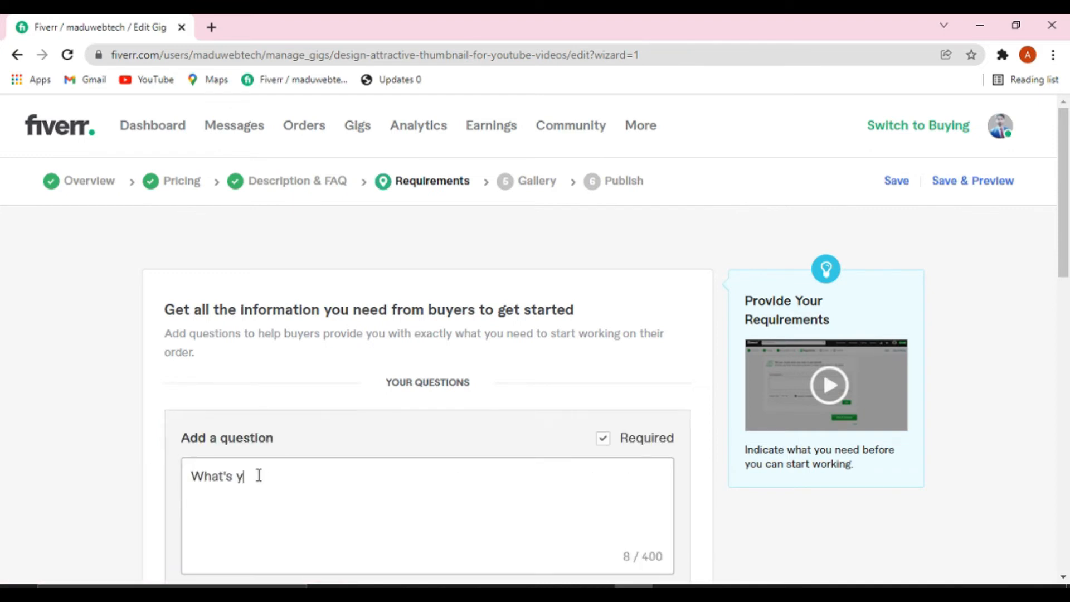
pyautogui.write('our requirements?')
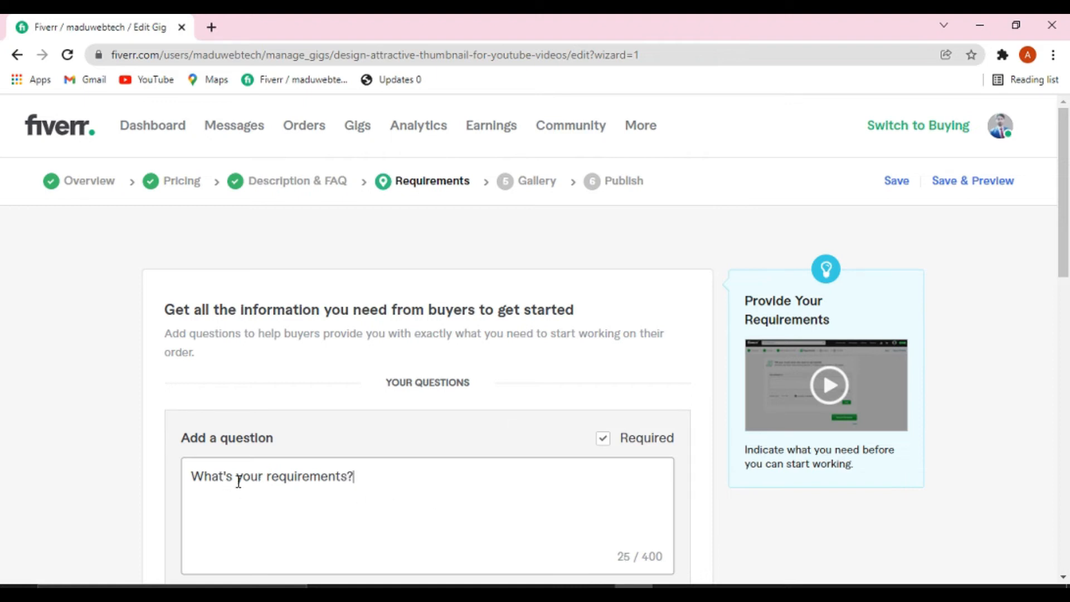
pyautogui.click(237, 480)
pyautogui.press('BackSpace')
pyautogui.press('BackSpace')
pyautogui.press('BackSpace')
pyautogui.write('are')
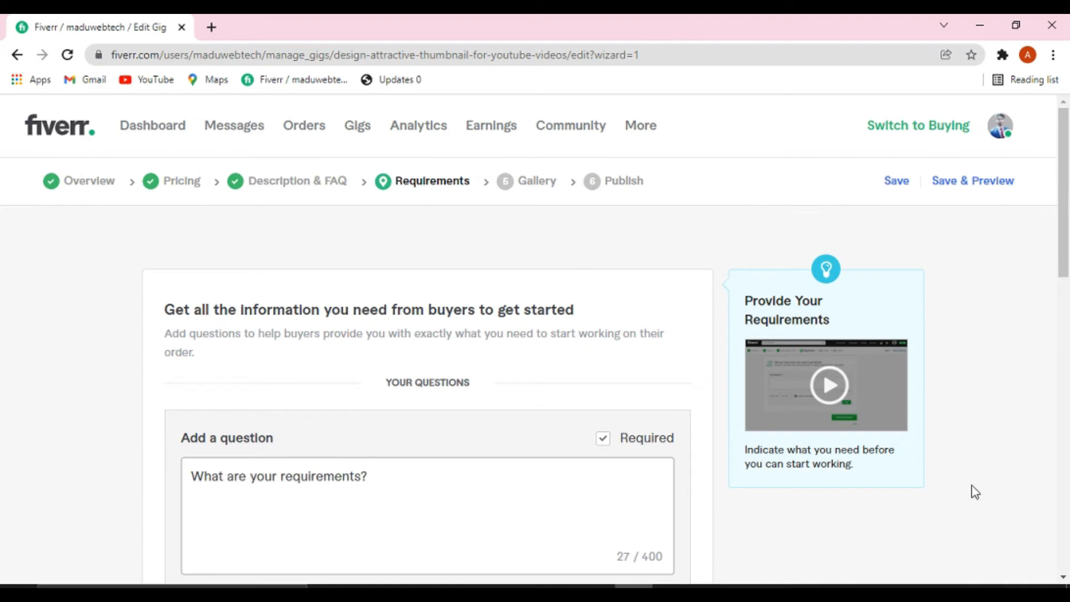
# Add the question with a free text answer and save the requirements to continue to the gallery
pyautogui.moveTo(1066, 285); pyautogui.dragTo(1053, 406)
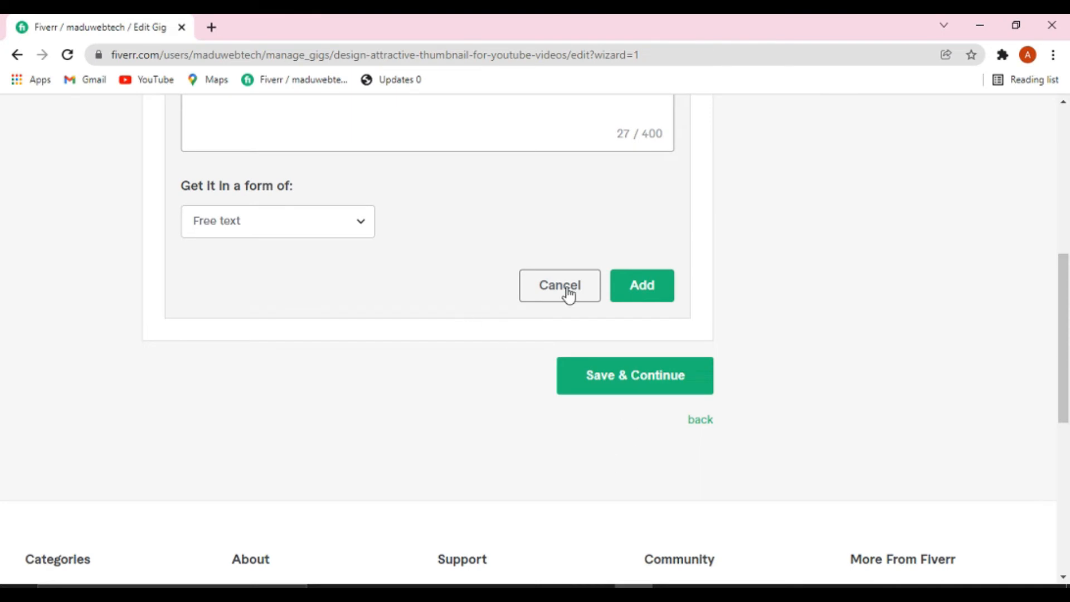
pyautogui.click(654, 290)
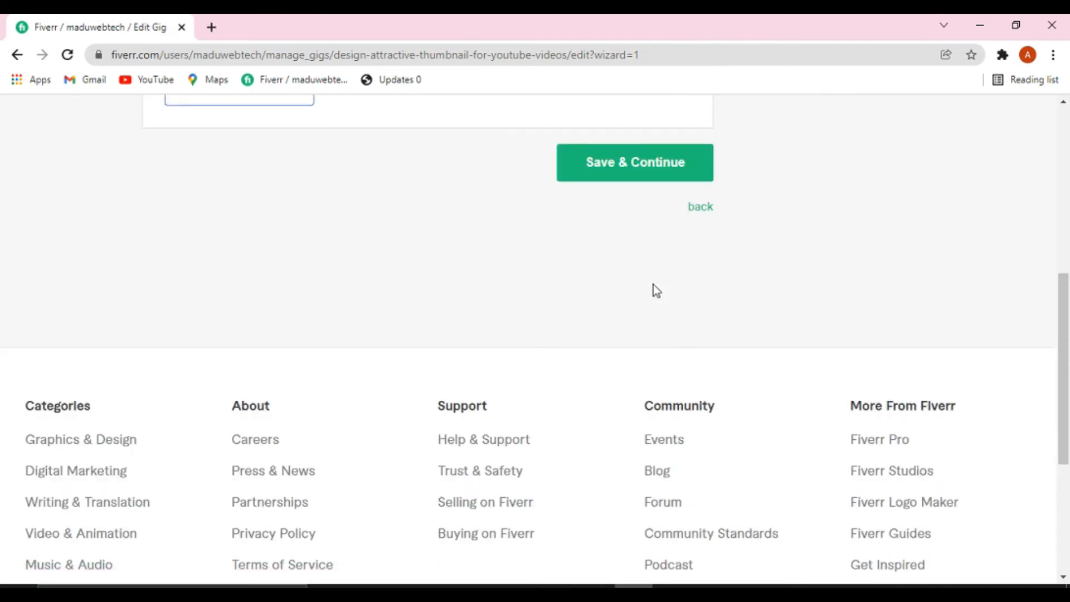
pyautogui.click(647, 168)
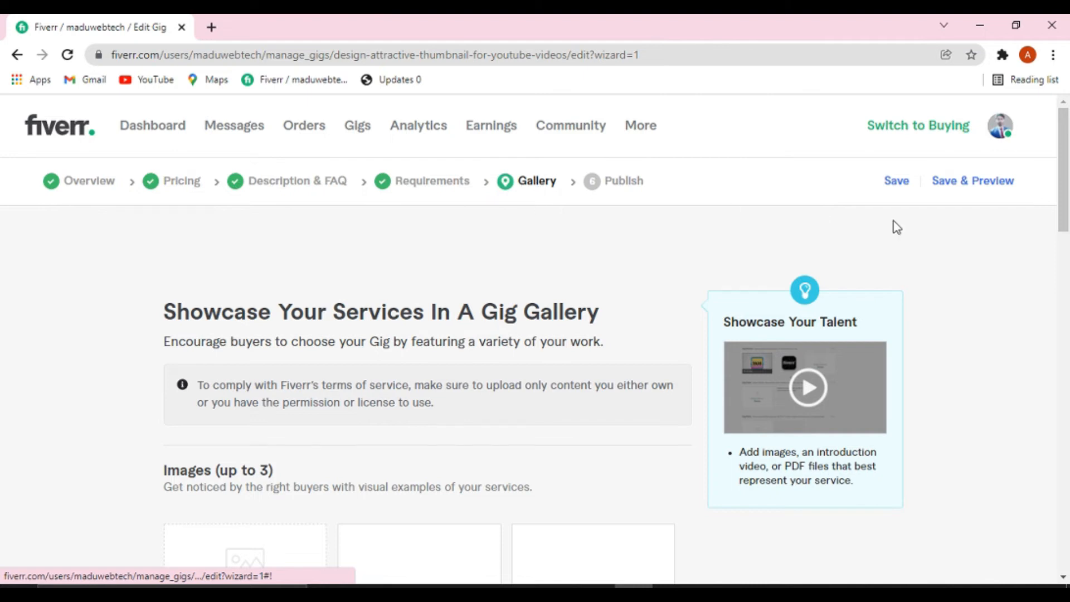
# Check the gig gallery's upload area, and open the Windows search from the desktop
pyautogui.moveTo(1064, 198); pyautogui.dragTo(1064, 259)
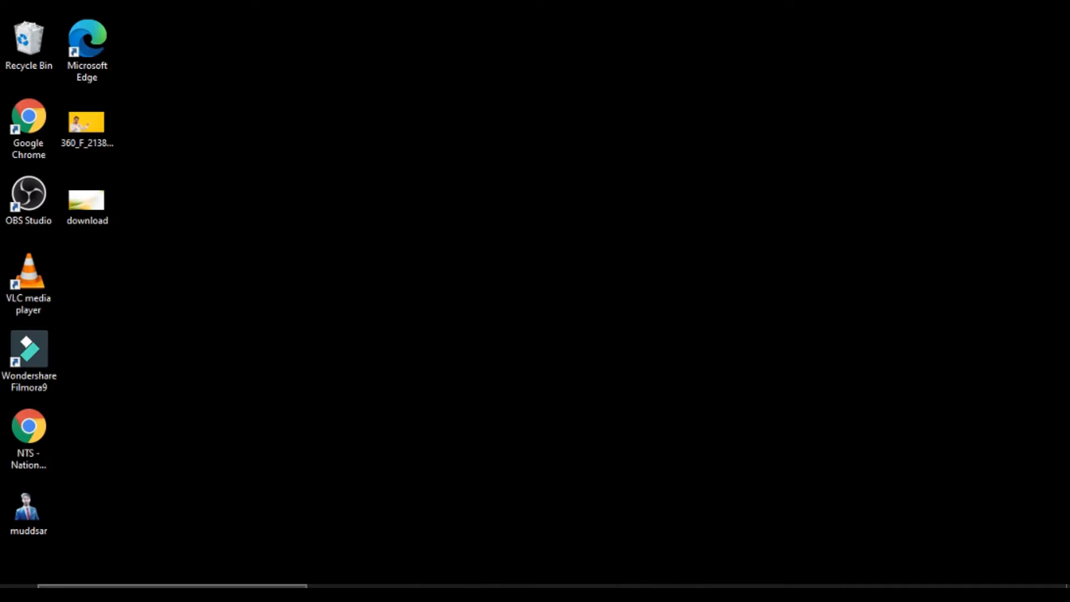
pyautogui.click(172, 586)
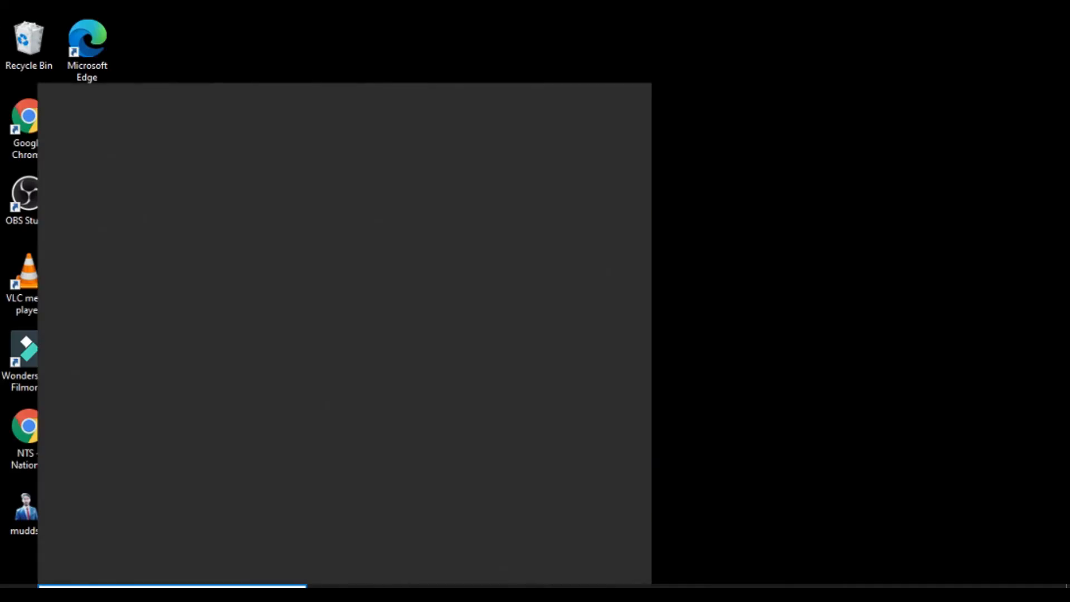
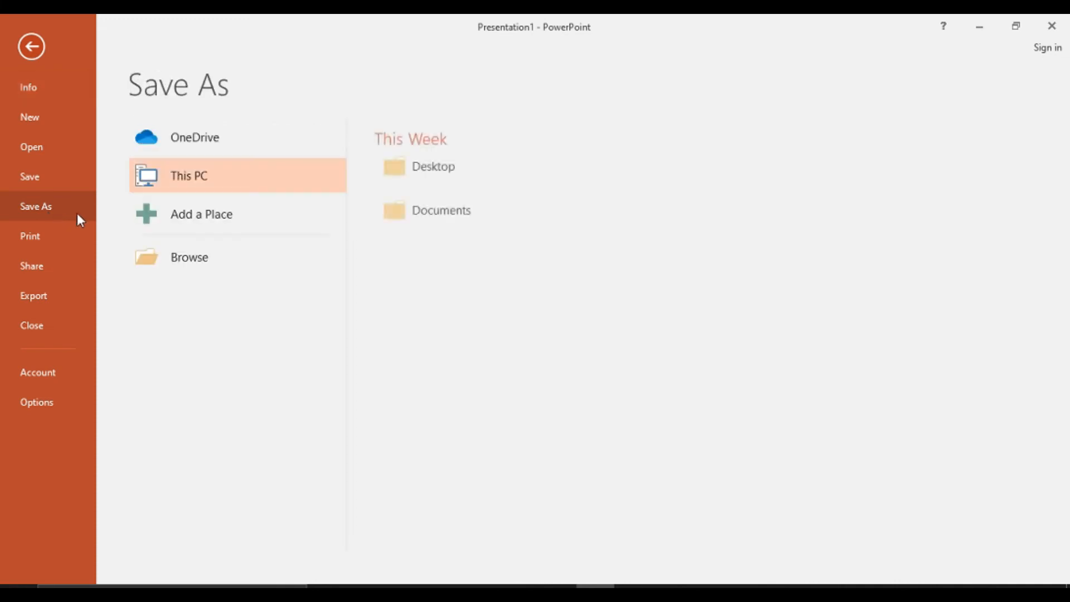
# Export only the current PowerPoint slide to the Desktop as a JPEG image named thumbnail
pyautogui.click(196, 262)
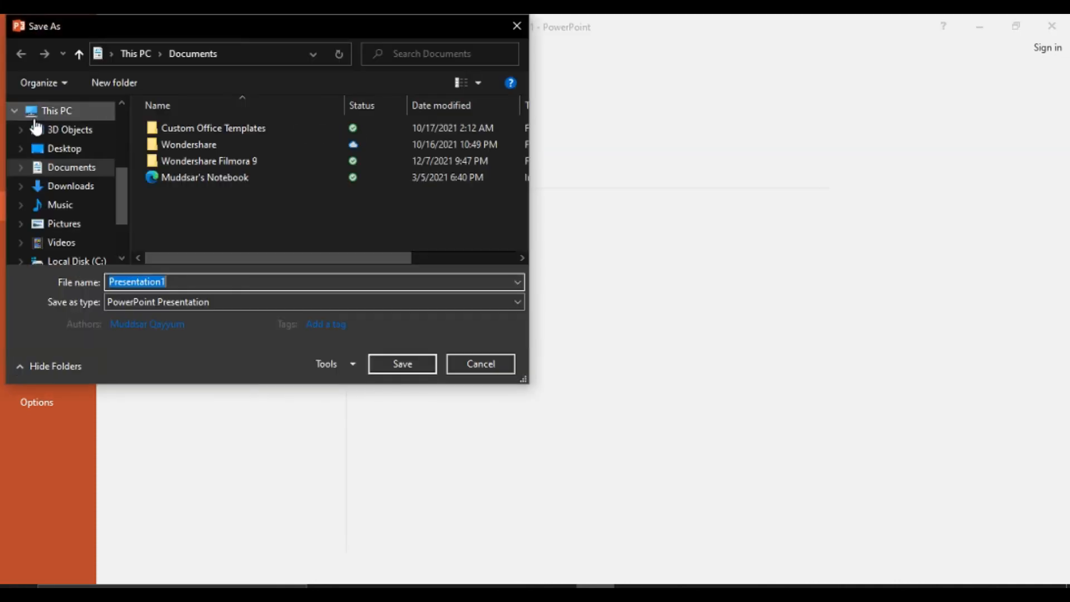
pyautogui.click(71, 151)
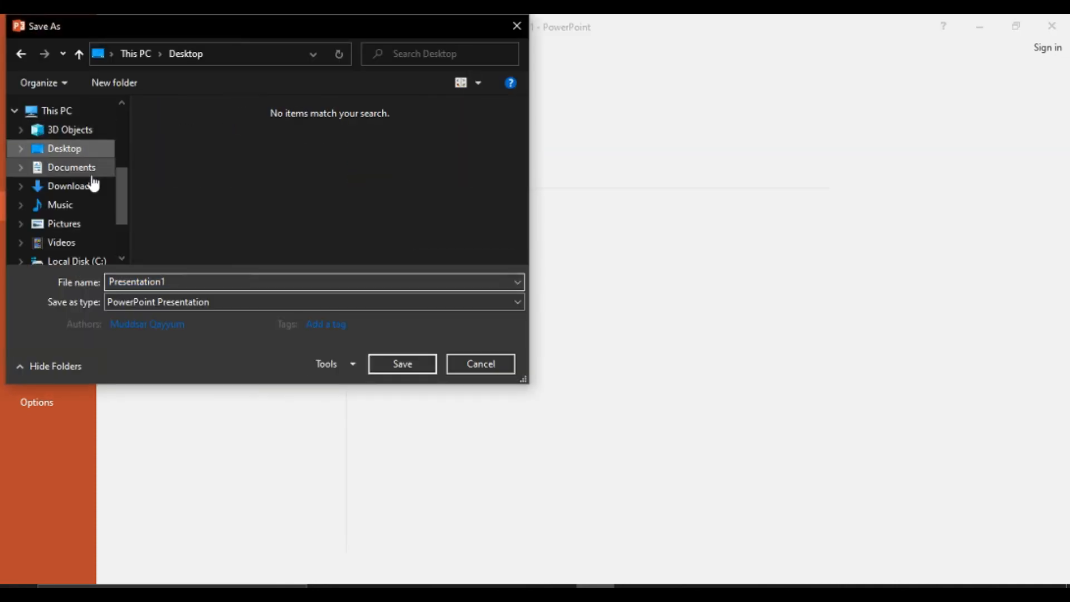
pyautogui.doubleClick(171, 283)
pyautogui.write('thumbnail')
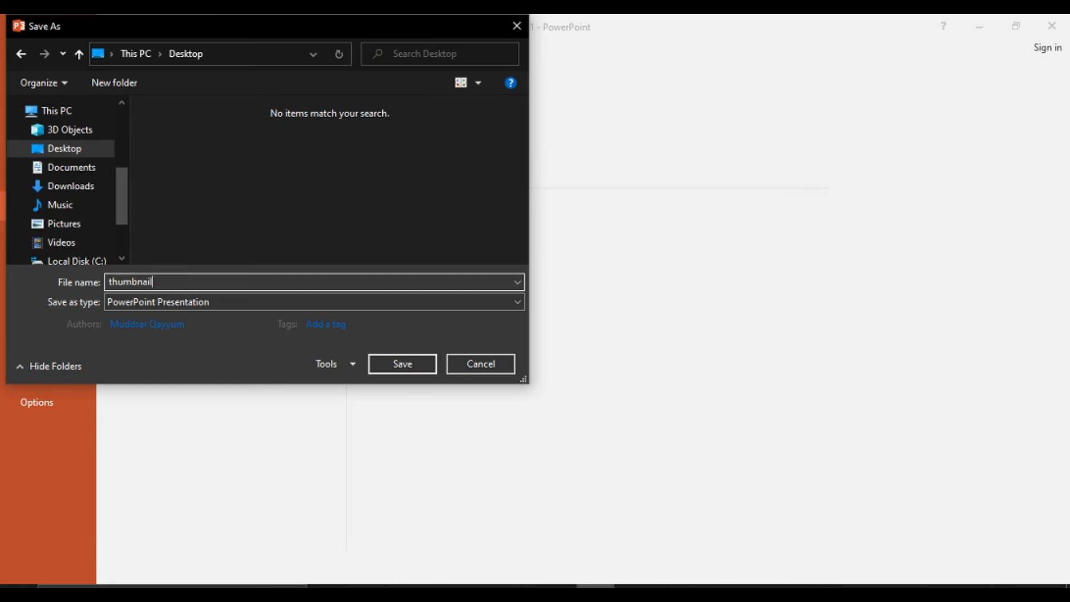
pyautogui.click(181, 301)
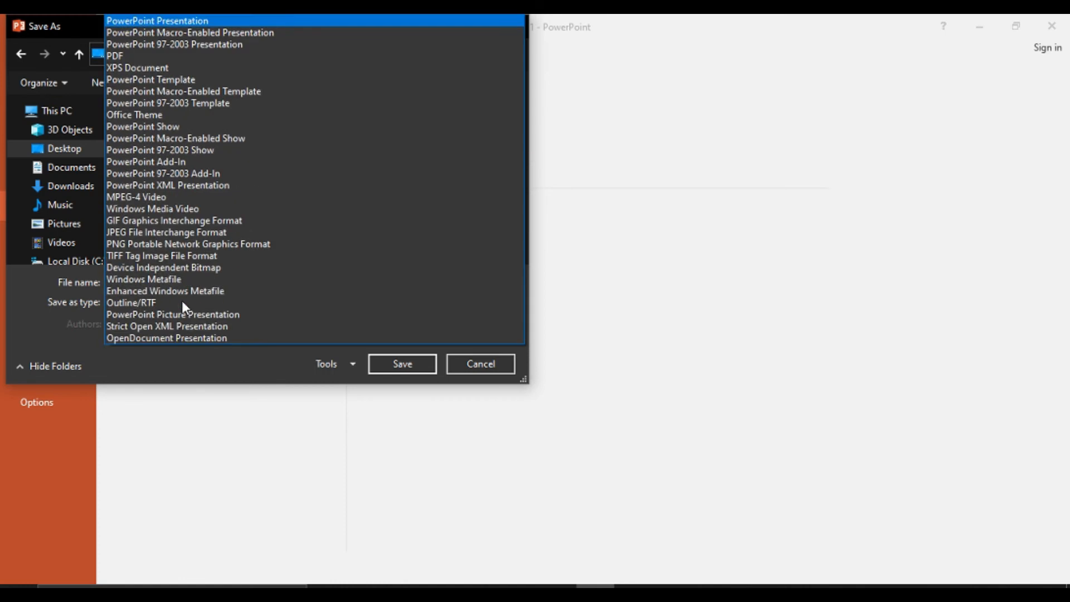
pyautogui.click(138, 236)
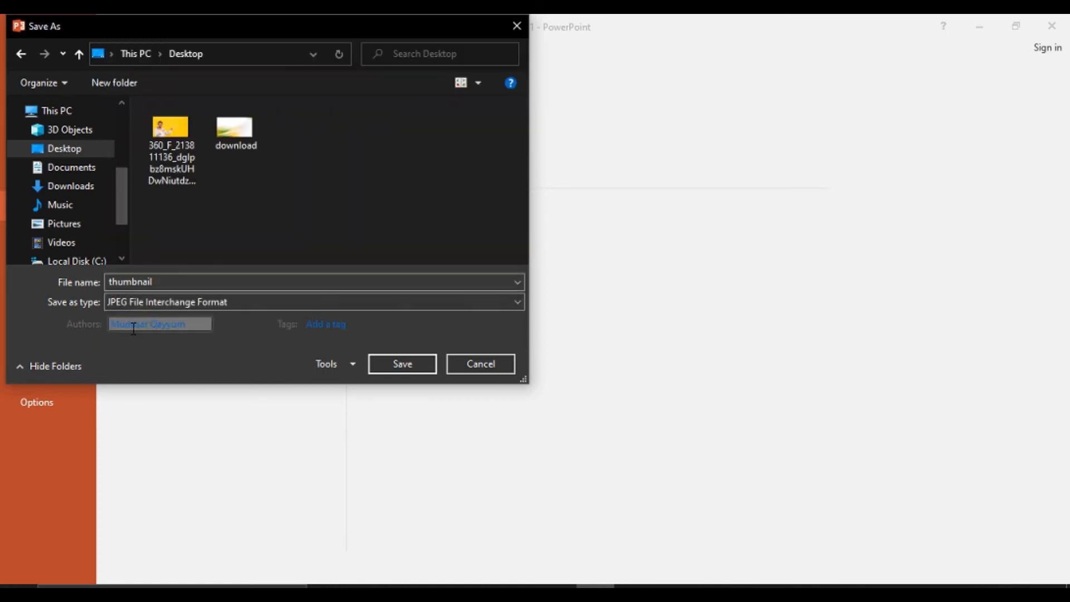
pyautogui.click(402, 364)
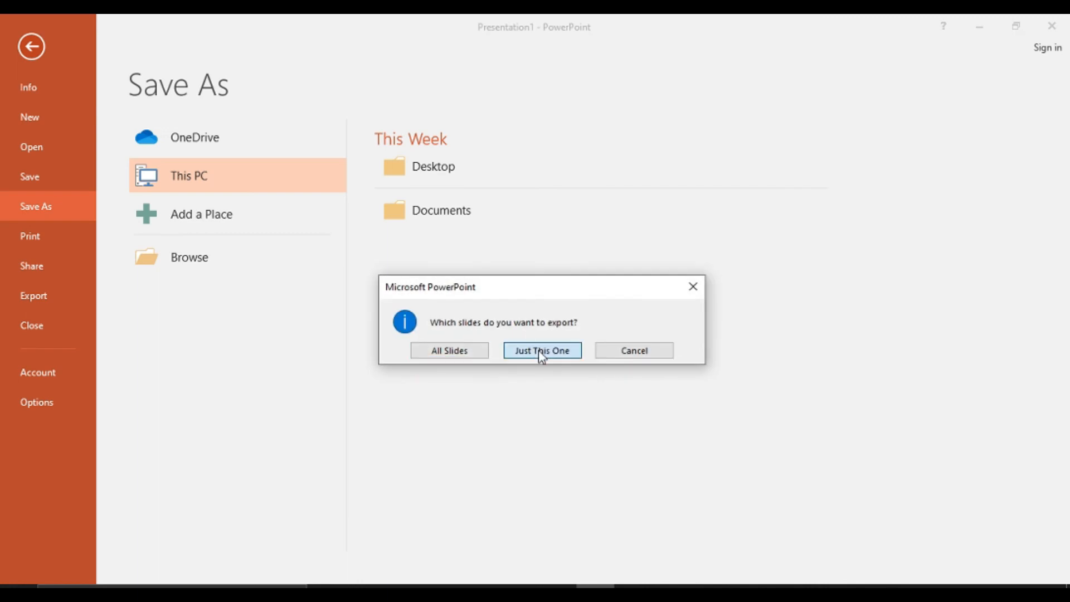
pyautogui.click(541, 352)
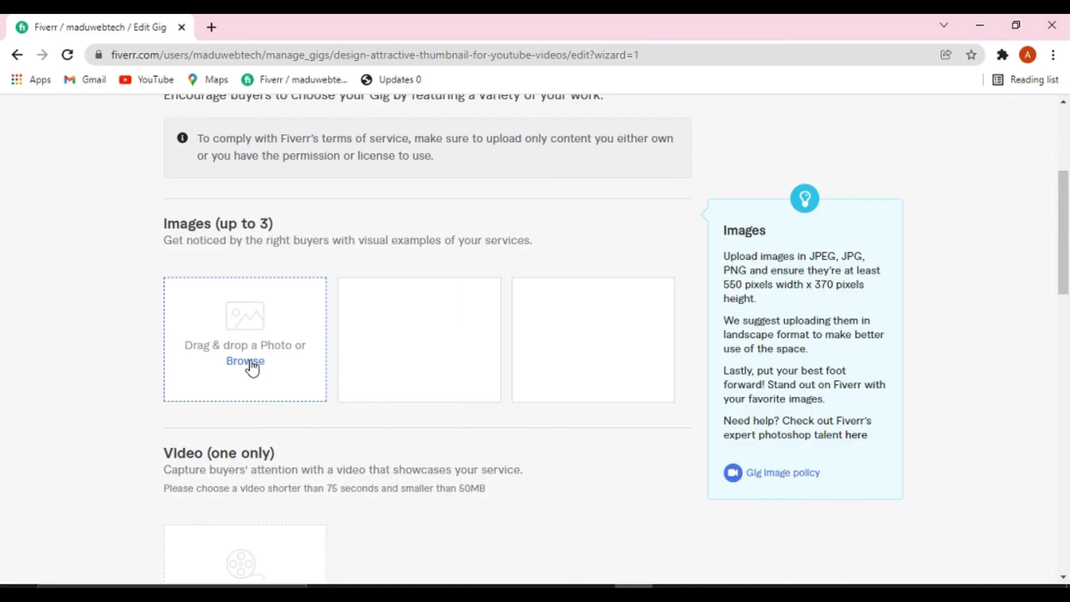
# Switch to the Fiverr gallery and upload the thumbnail image from the Desktop as the first gig image
pyautogui.click(249, 362)
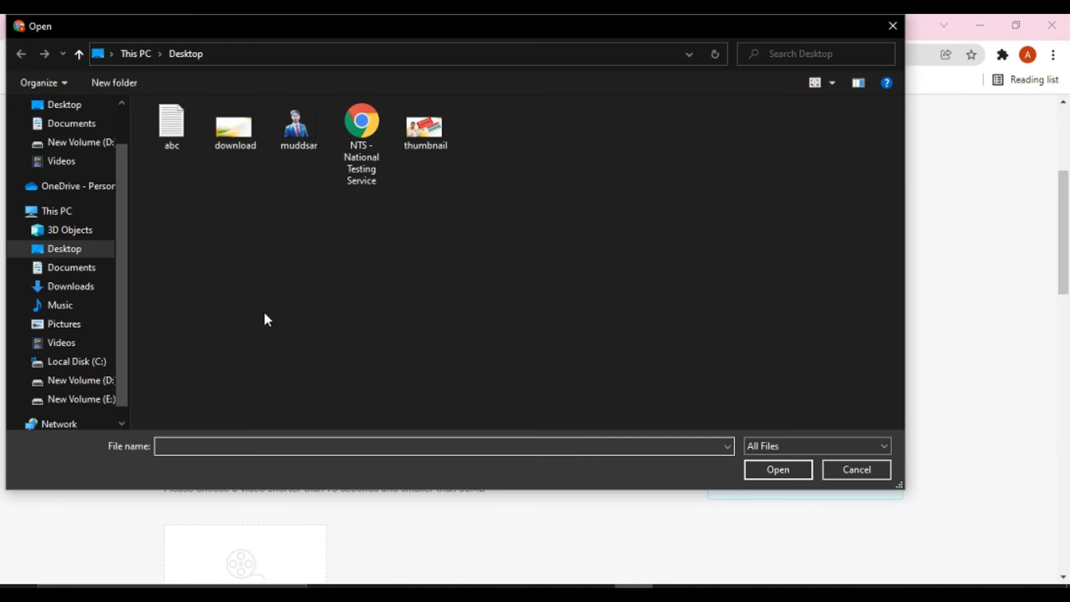
pyautogui.click(427, 131)
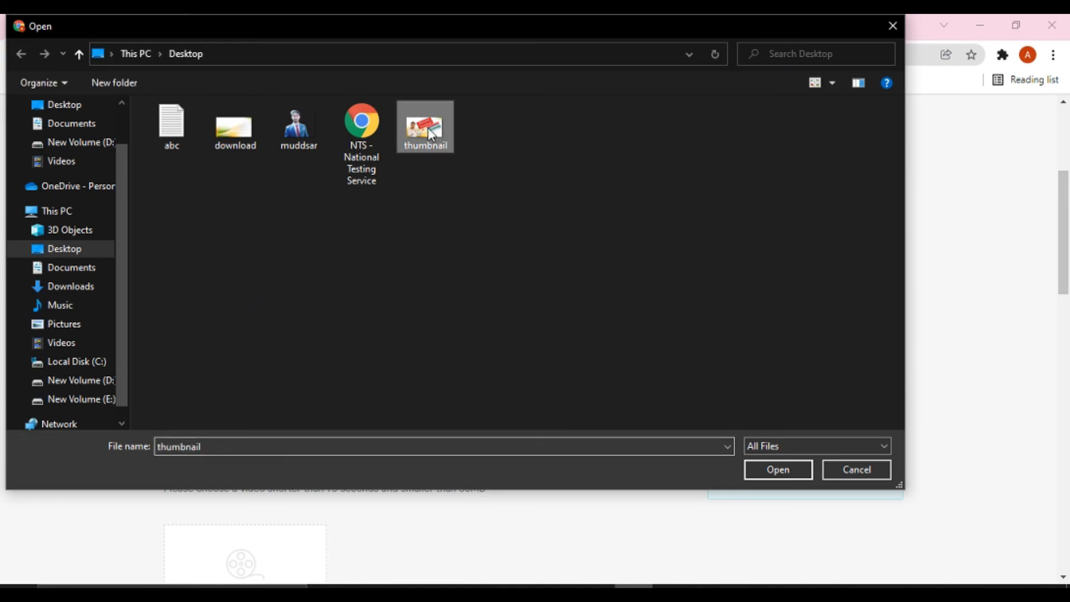
pyautogui.click(778, 470)
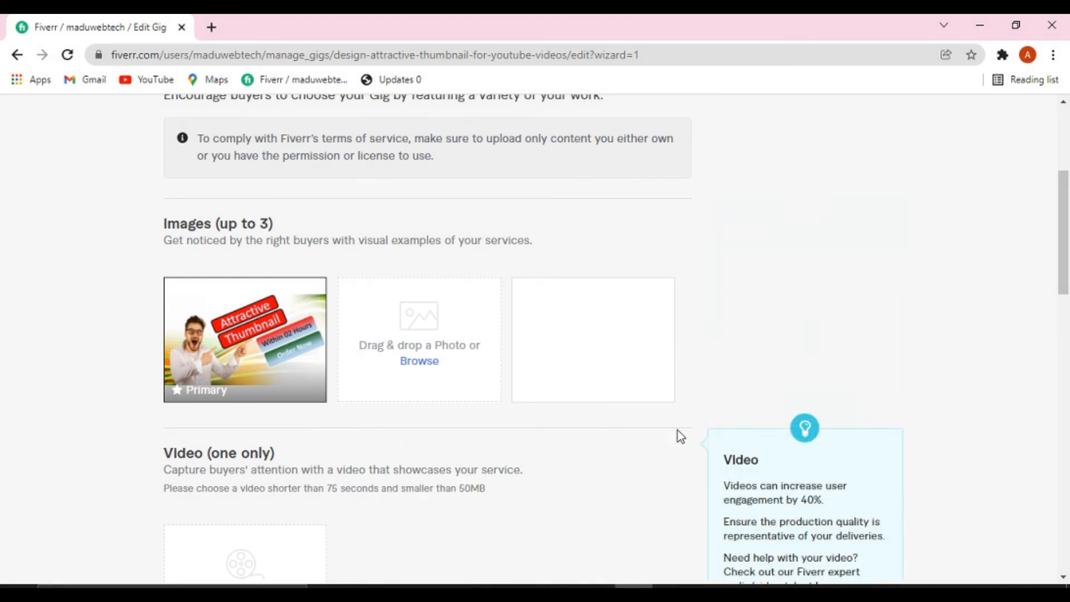
# Accept the declaration that the materials are self-created, and save the gallery to continue to publishing
pyautogui.moveTo(1068, 268); pyautogui.dragTo(1044, 426)
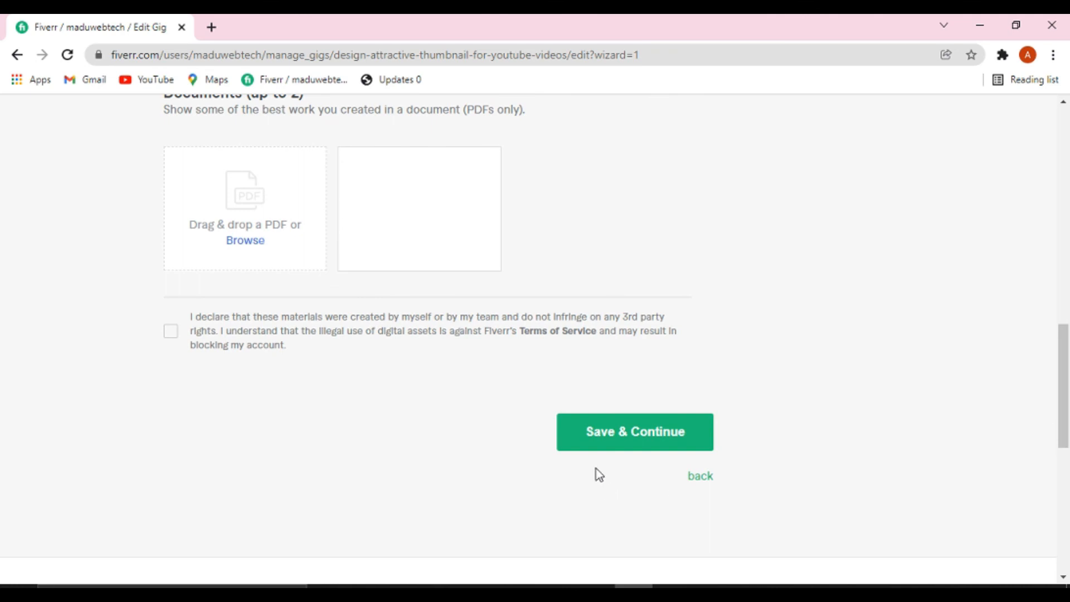
pyautogui.click(643, 444)
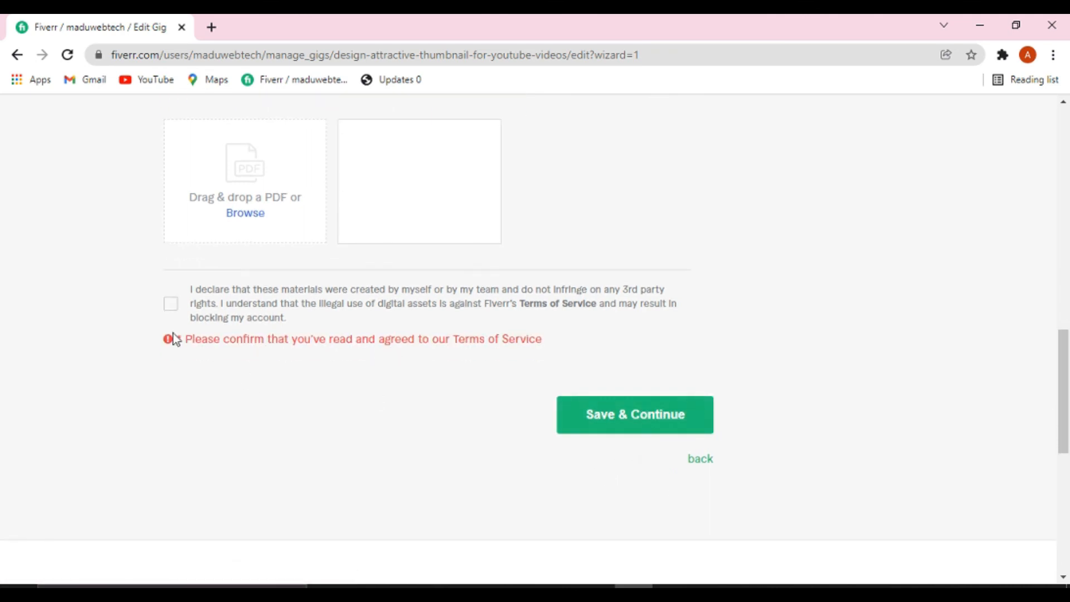
pyautogui.click(173, 308)
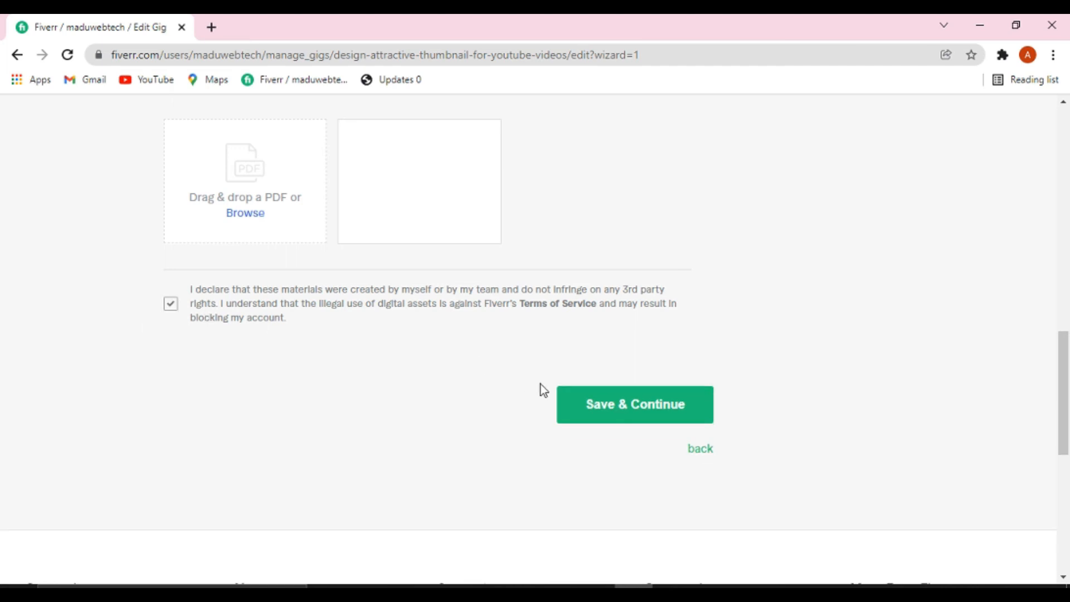
pyautogui.click(658, 407)
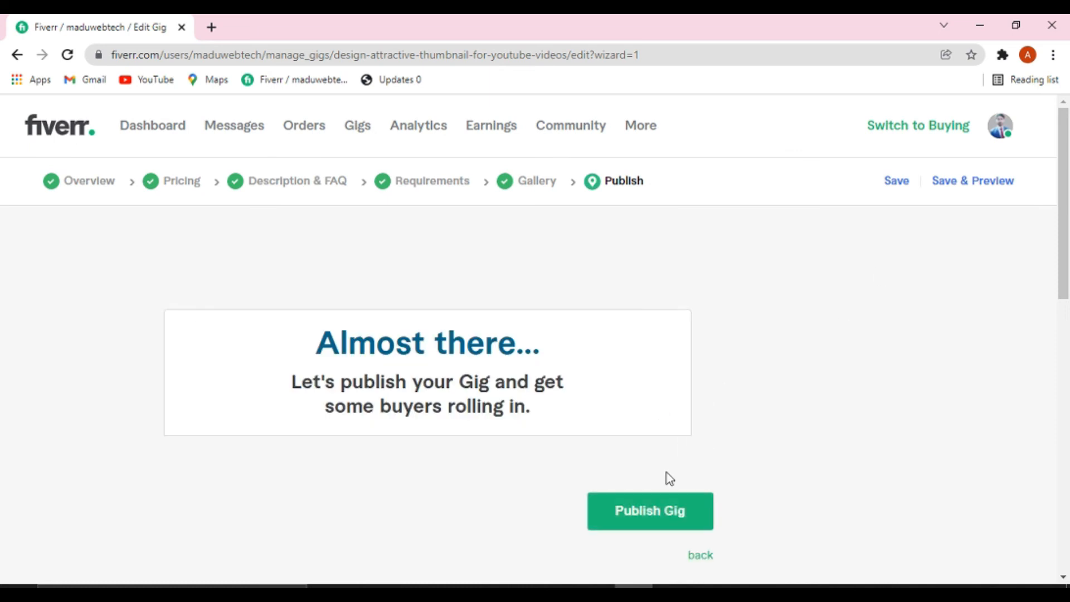
# Publish the gig and finish the wizard to return to the list of gigs
pyautogui.click(661, 525)
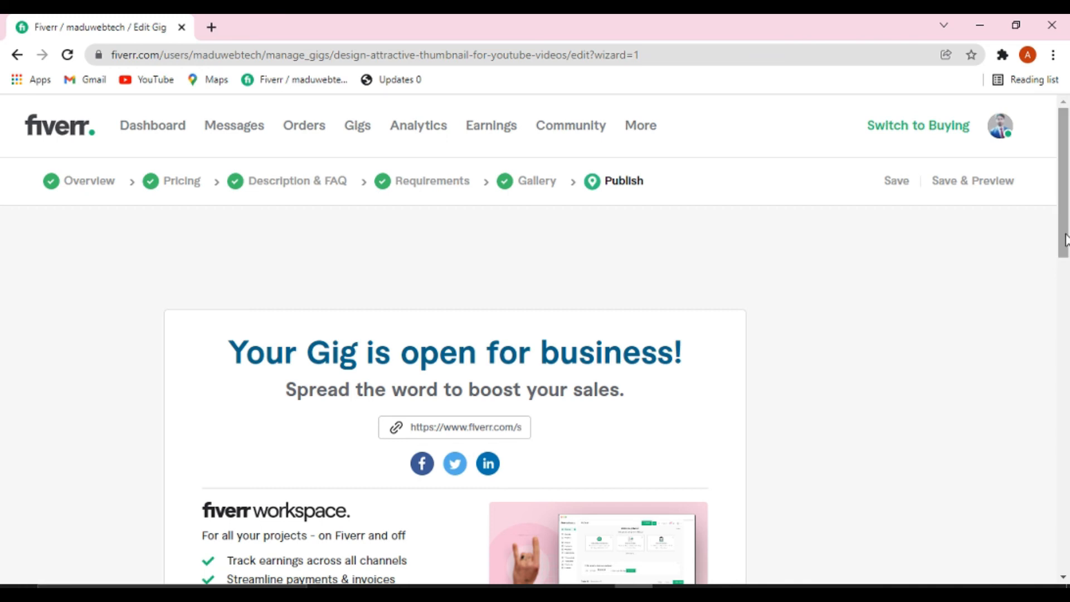
pyautogui.moveTo(1068, 228); pyautogui.dragTo(1051, 391)
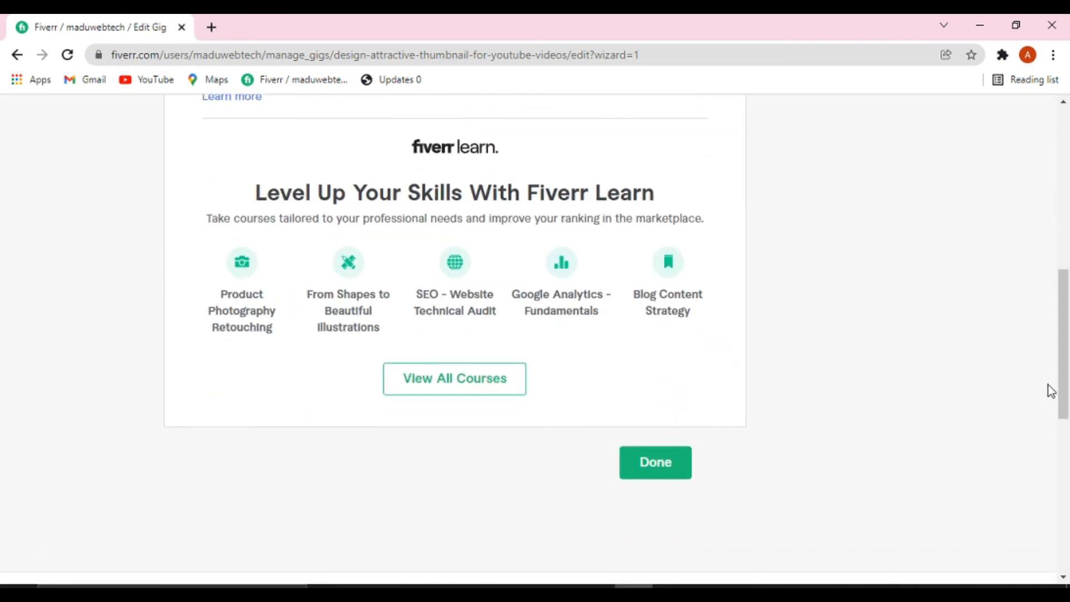
pyautogui.click(659, 478)
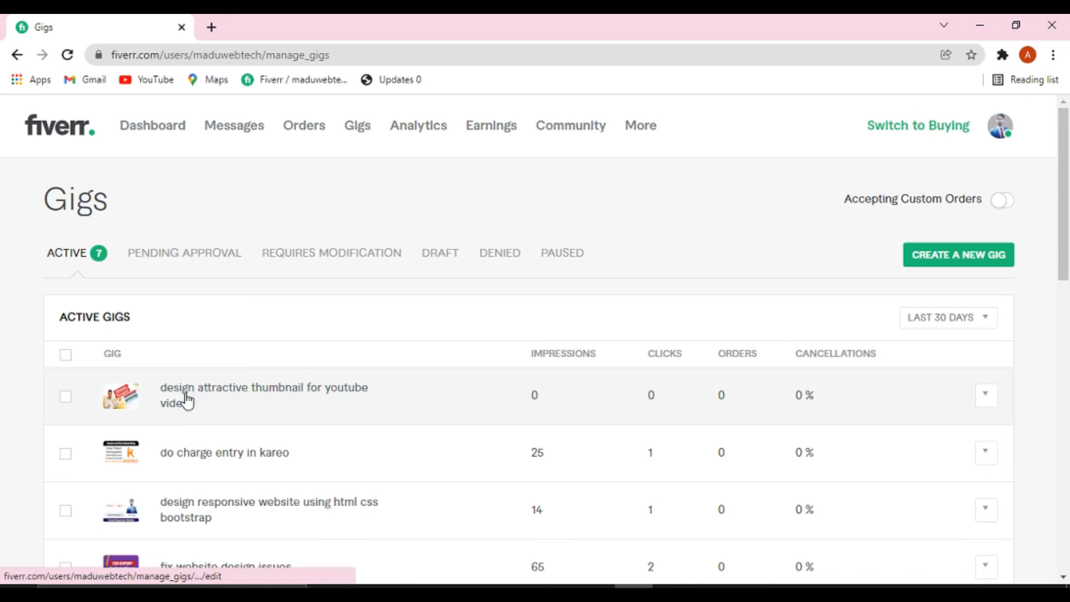
# Open the seller profile and look for the YouTube thumbnail gig among the active gigs
pyautogui.click(1003, 134)
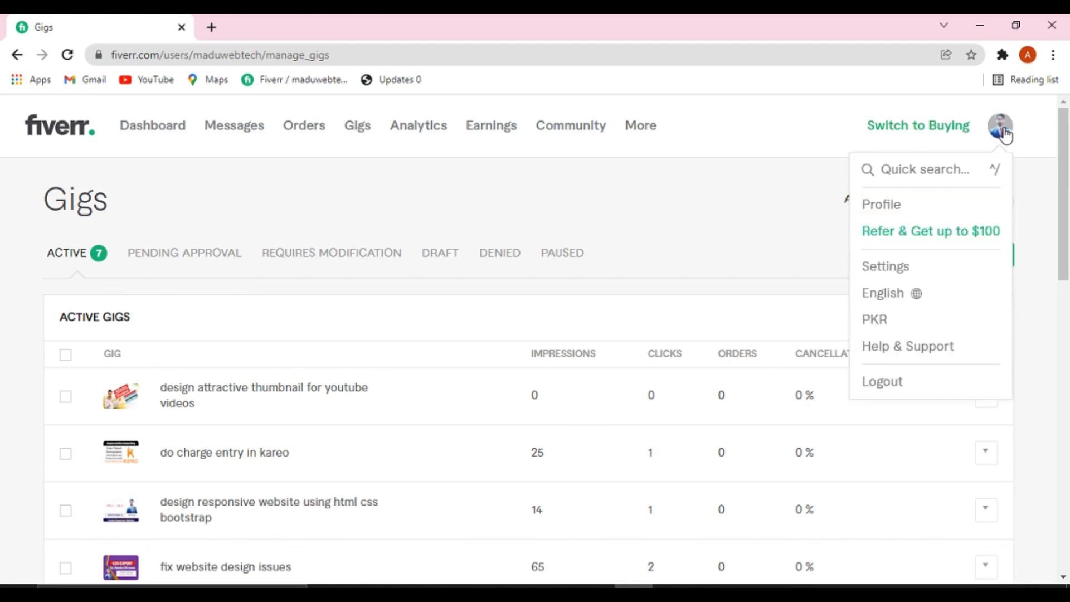
pyautogui.click(894, 210)
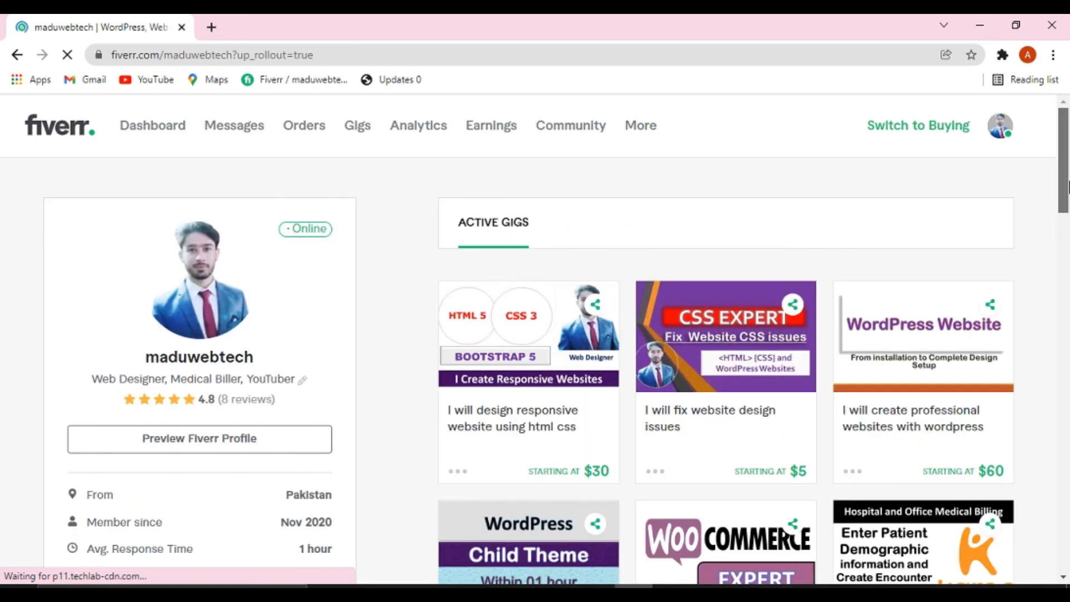
pyautogui.moveTo(1067, 187); pyautogui.dragTo(1068, 268)
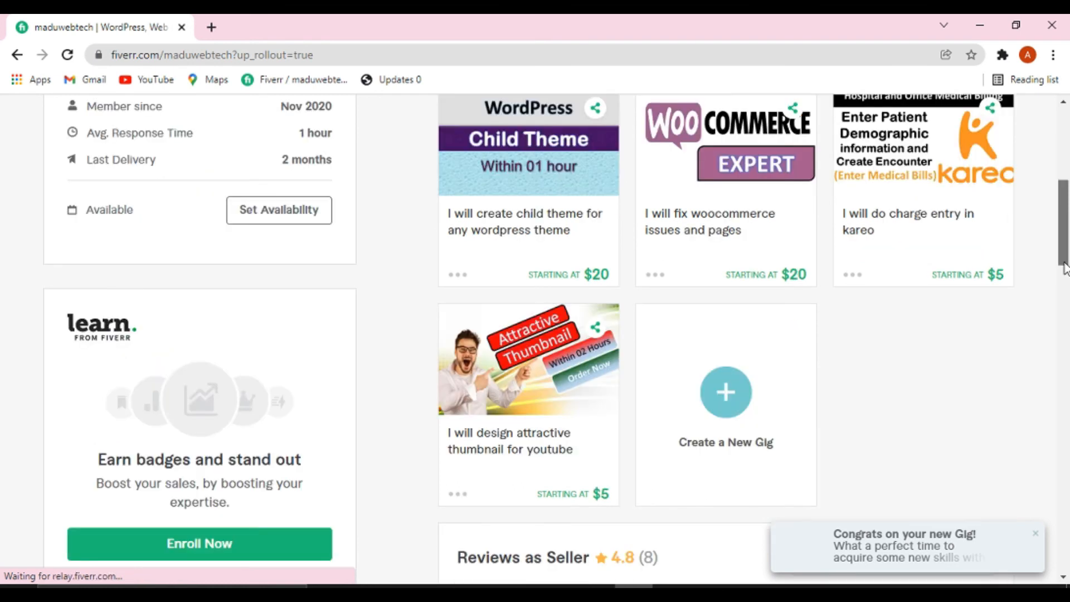
pyautogui.moveTo(1066, 268); pyautogui.dragTo(1066, 270)
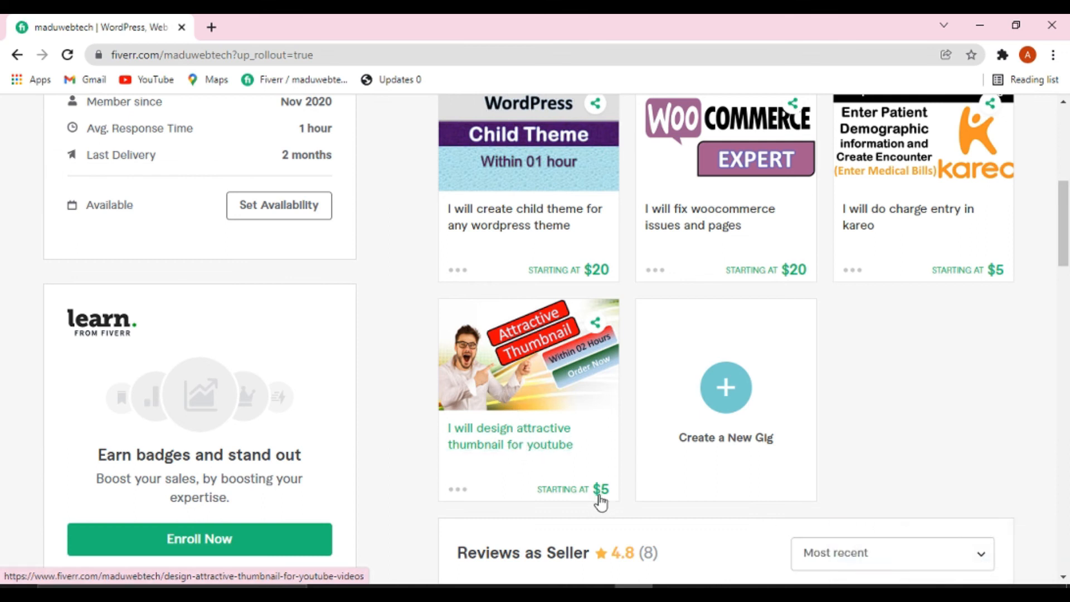
# Open the YouTube thumbnail gig's page and review its image, Basic package and description
pyautogui.click(526, 448)
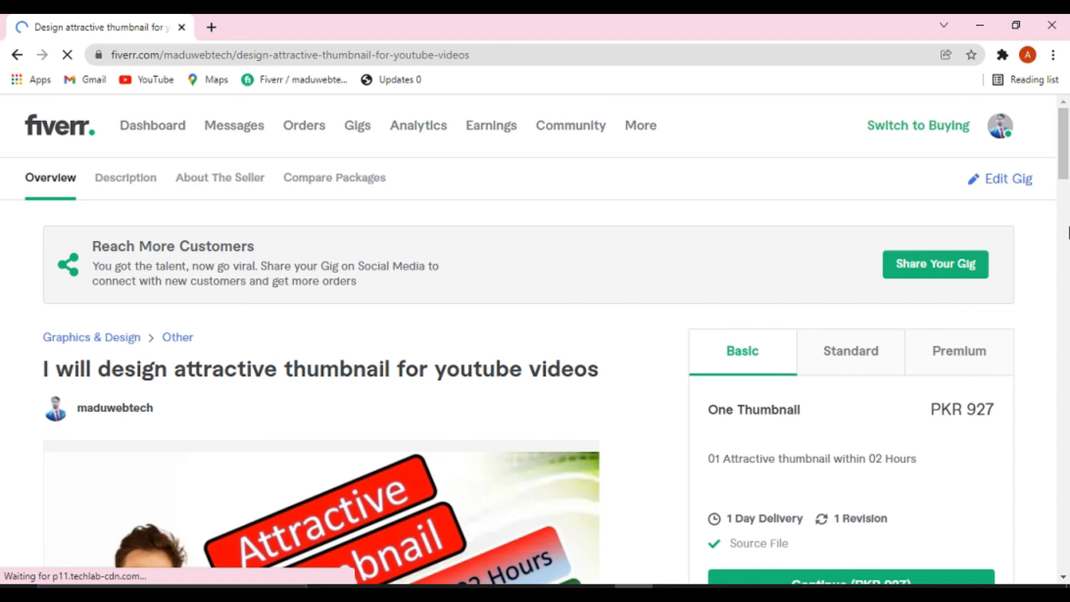
pyautogui.moveTo(1067, 181); pyautogui.dragTo(1064, 220)
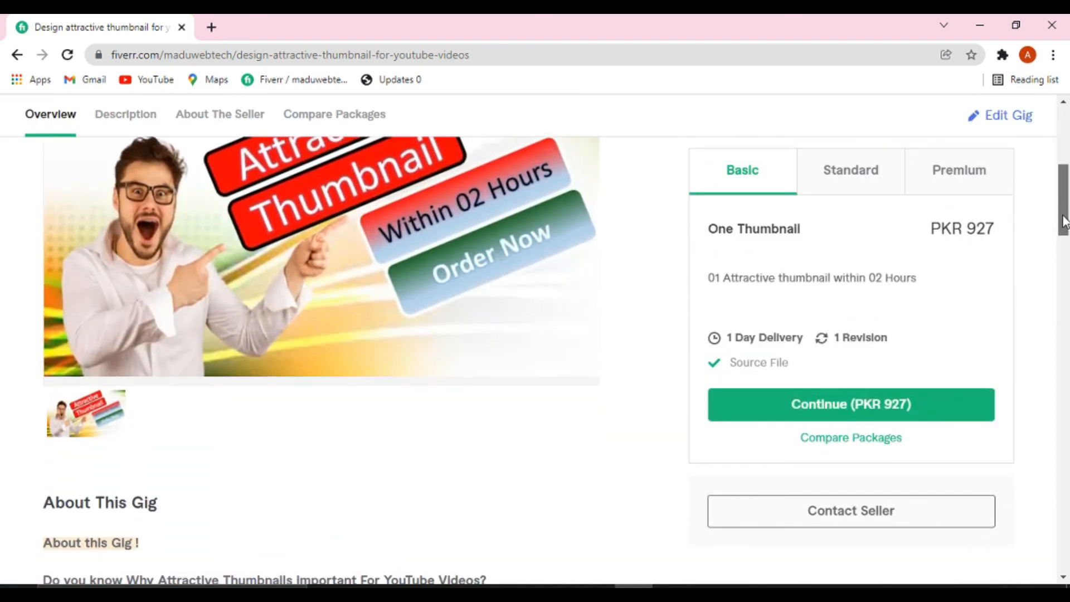
pyautogui.moveTo(1065, 221); pyautogui.dragTo(1064, 146)
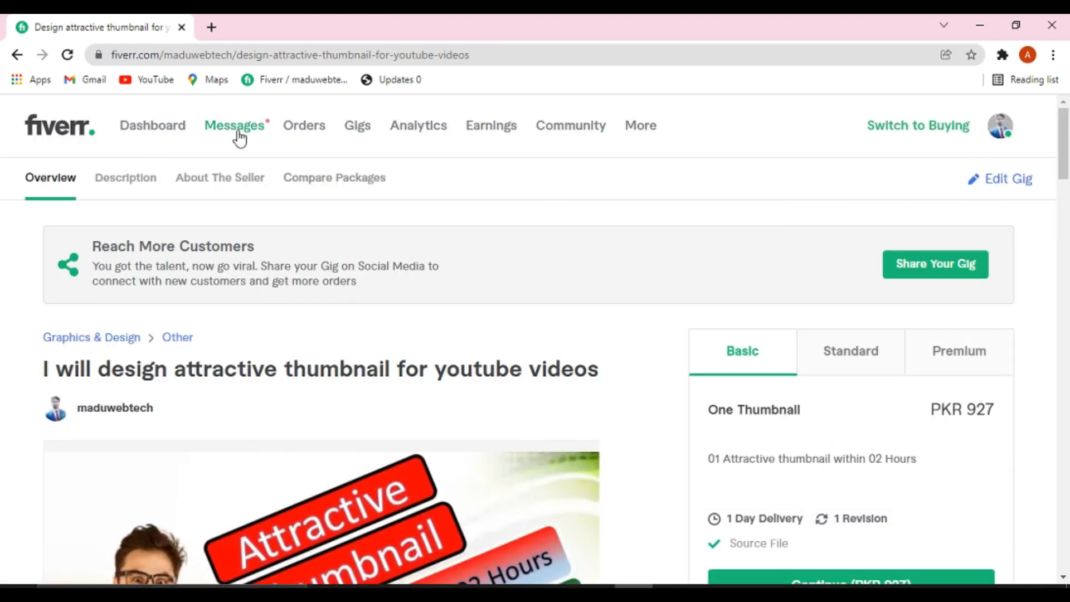
# List the completed orders and open the $25 custom website design order to review its activity and the buyer's review
pyautogui.click(306, 131)
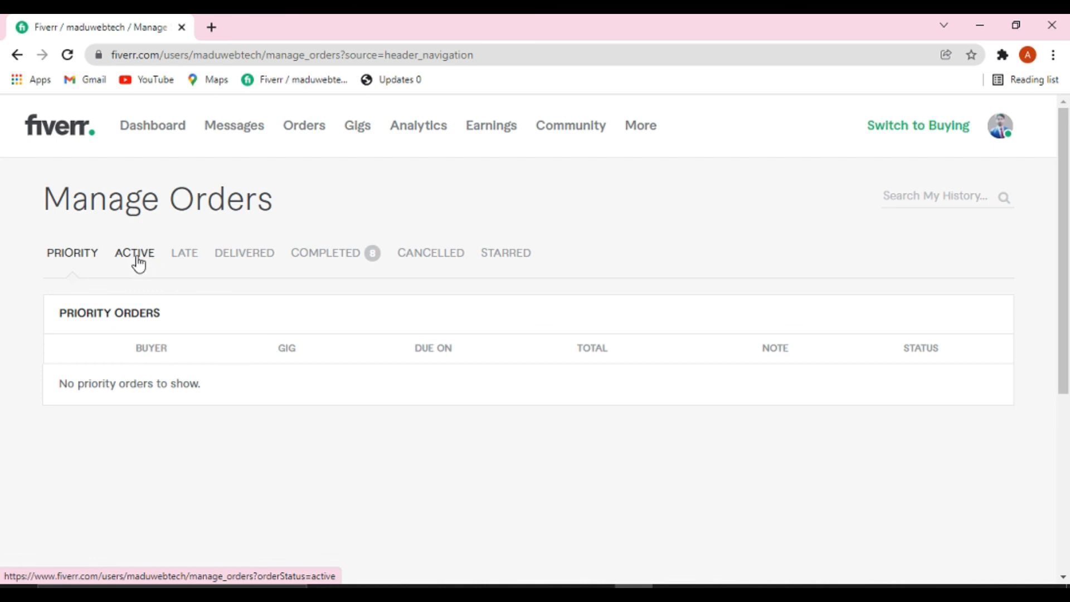
pyautogui.click(348, 260)
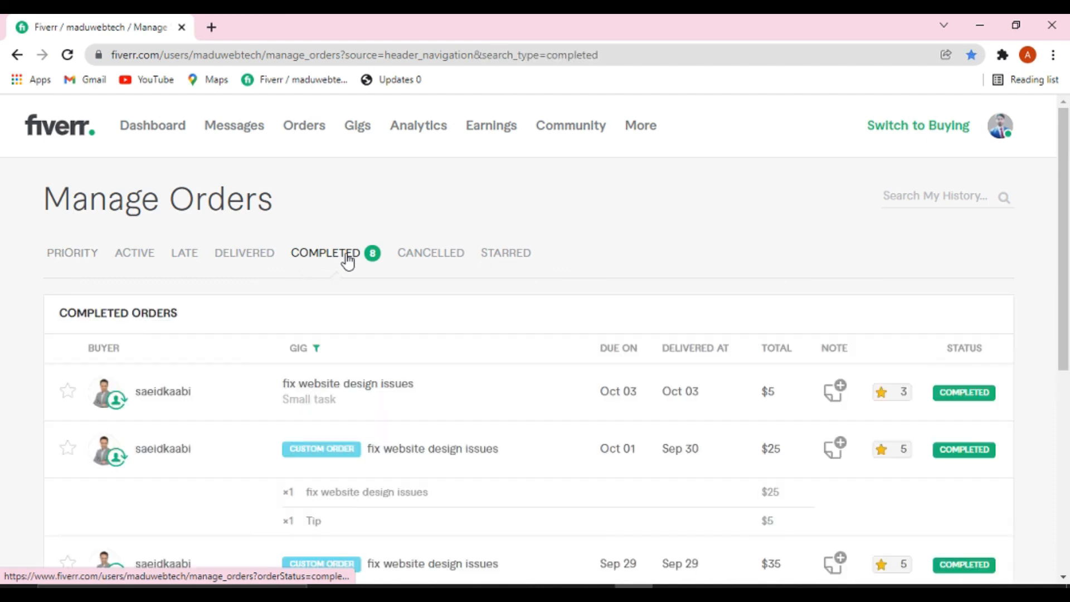
pyautogui.click(418, 456)
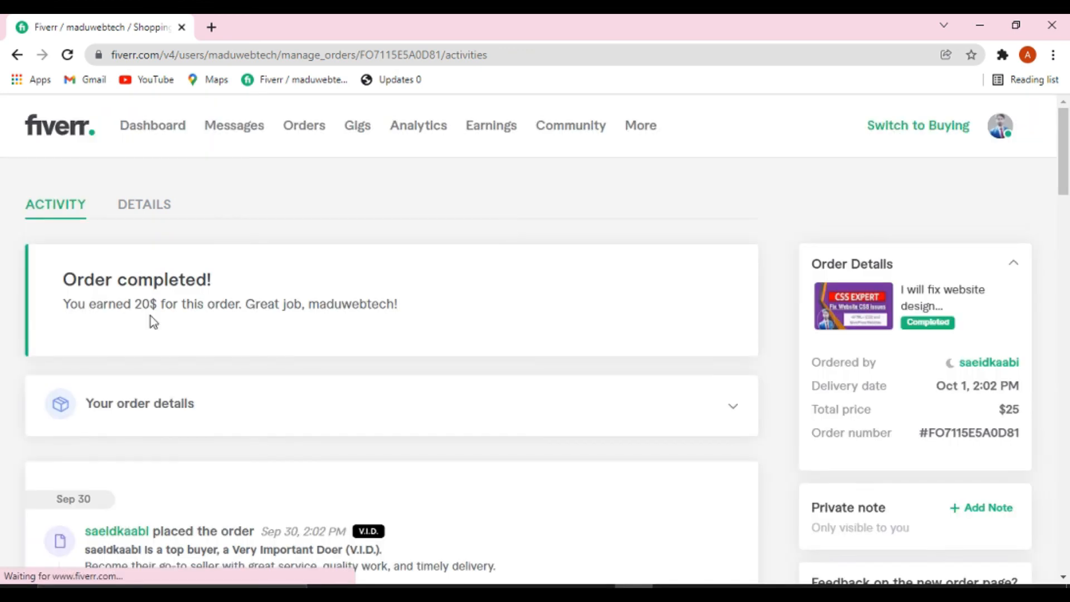
pyautogui.scroll(-5, 150, 316)
pyautogui.scroll(-10, 156, 326)
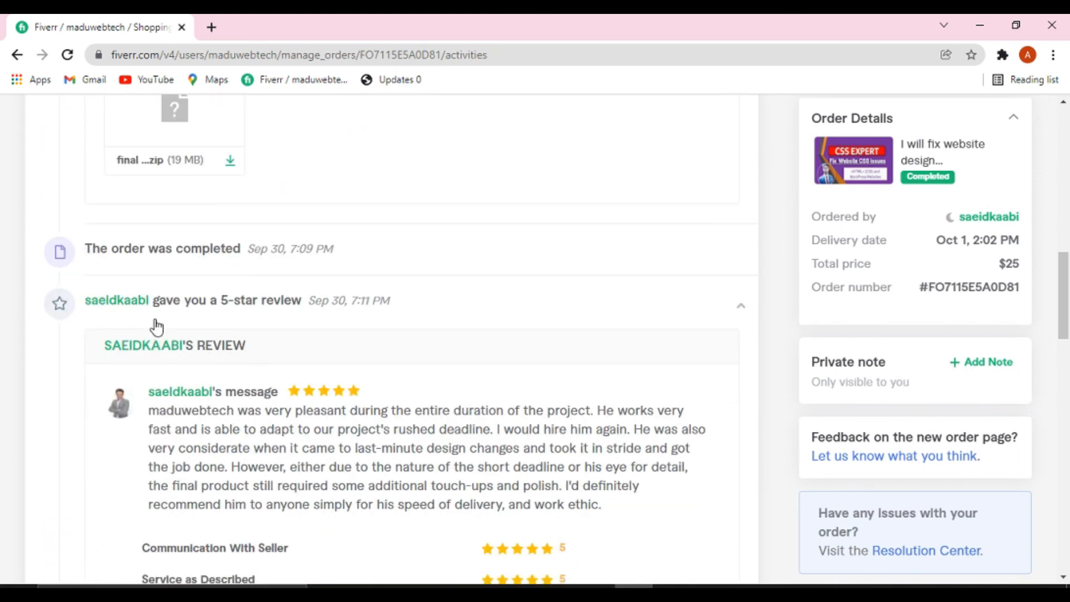
pyautogui.scroll(-10, 156, 326)
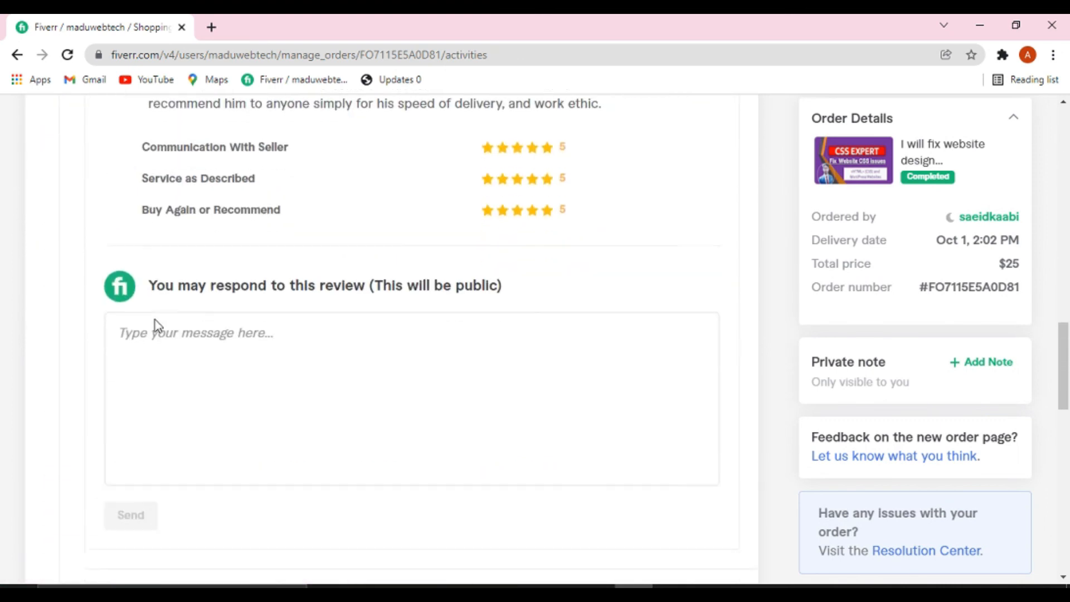
pyautogui.scroll(5, 156, 326)
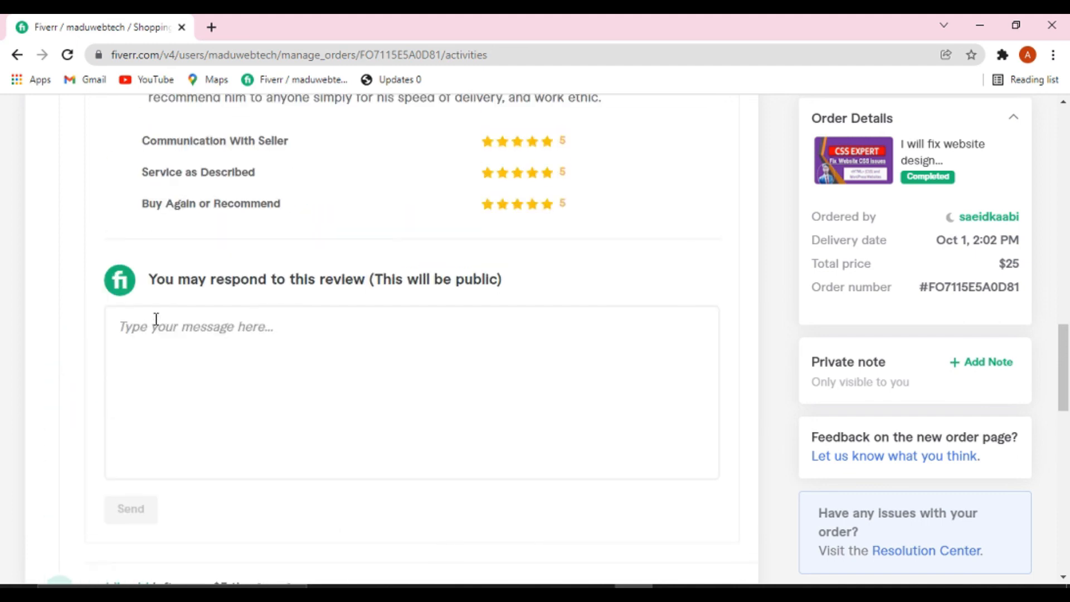
pyautogui.write('hvbn')
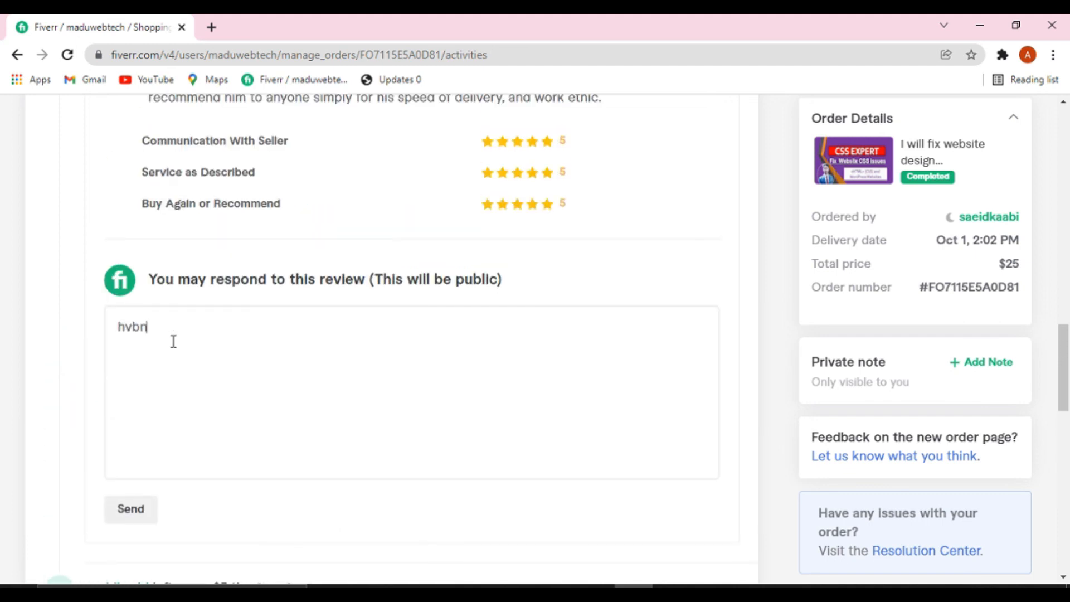
pyautogui.press('BackSpace')
pyautogui.press('BackSpace')
pyautogui.press('BackSpace')
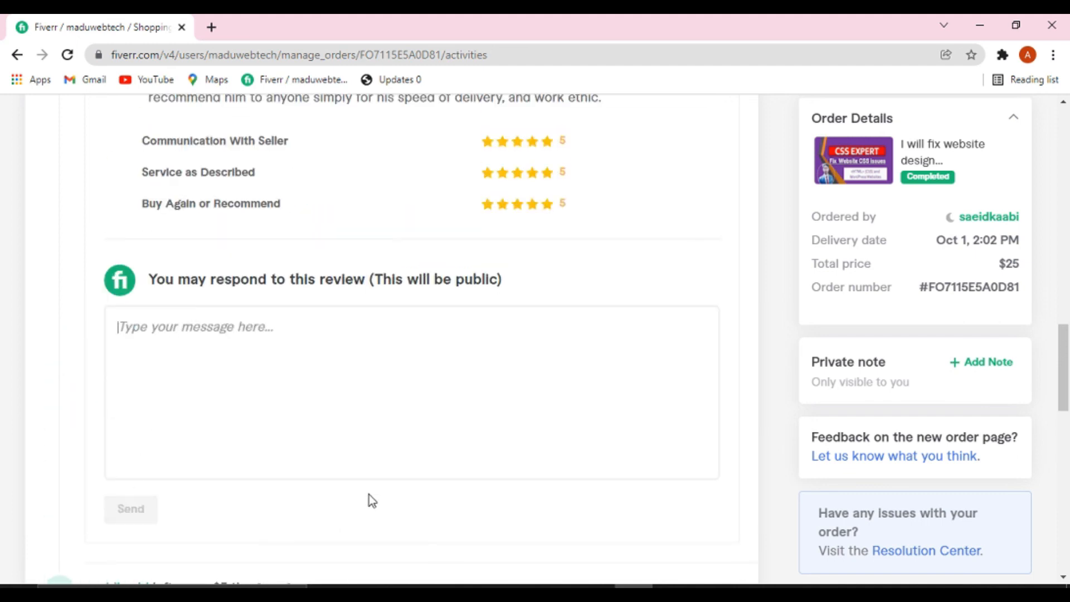
# Open the earnings page and examine the income summary, the withdrawal methods and the transaction history
pyautogui.moveTo(1068, 352); pyautogui.dragTo(1068, 114)
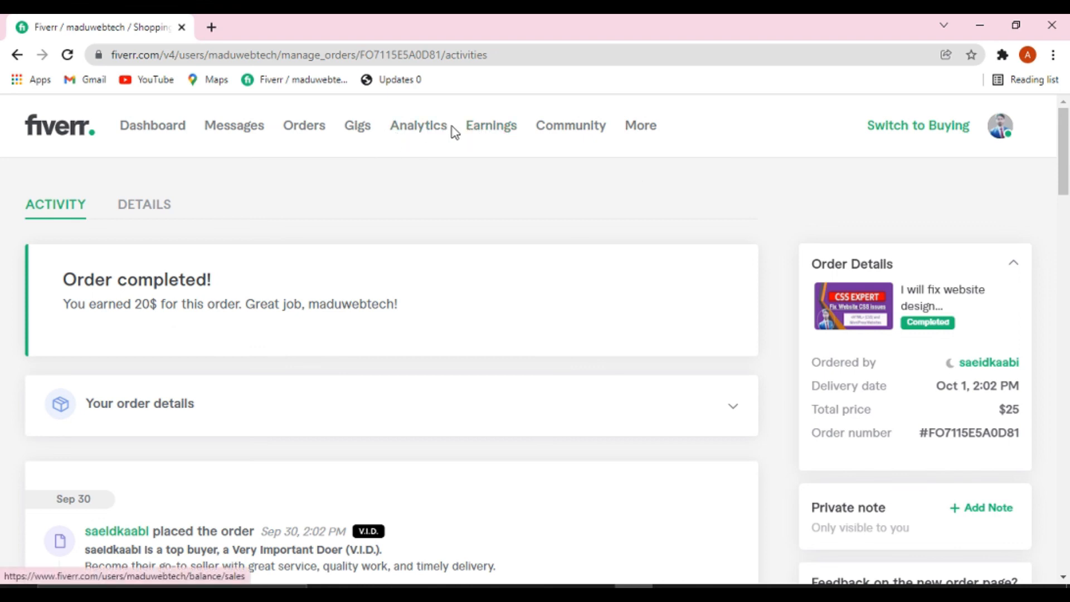
pyautogui.click(501, 132)
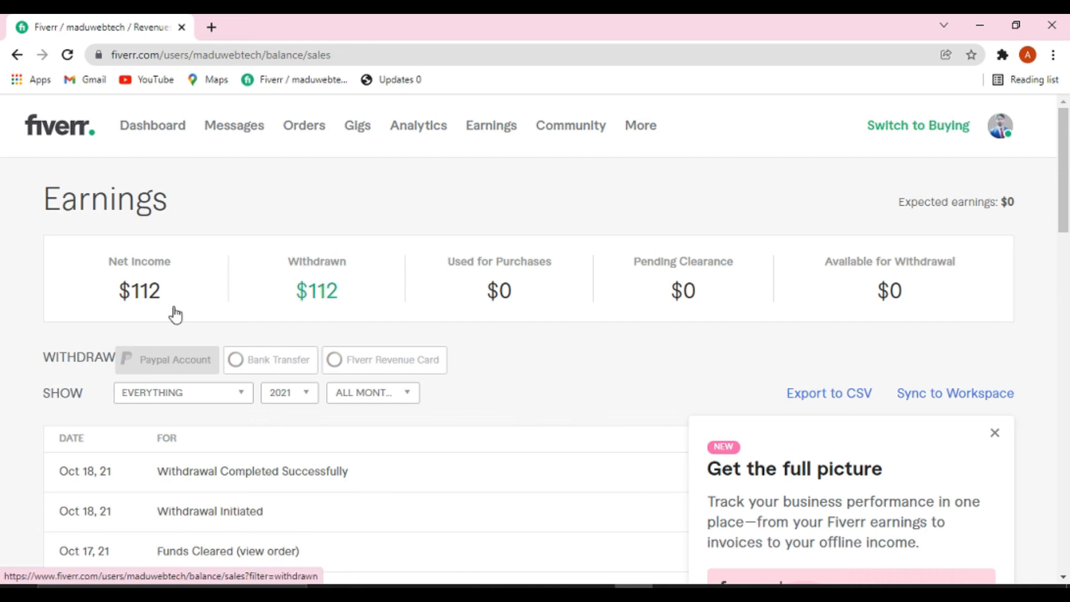
pyautogui.moveTo(154, 367)
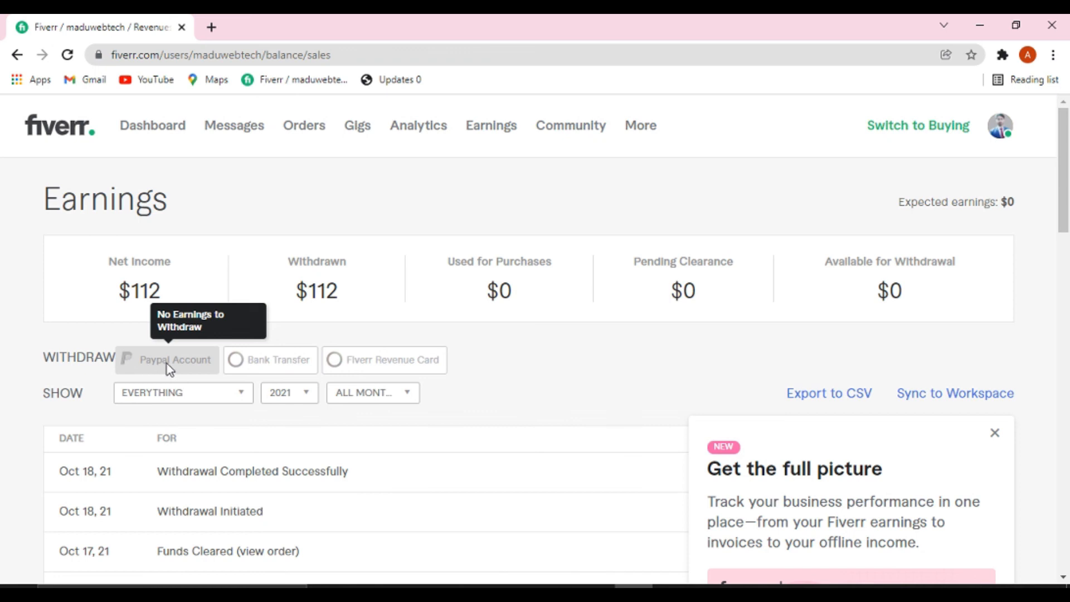
pyautogui.moveTo(236, 363)
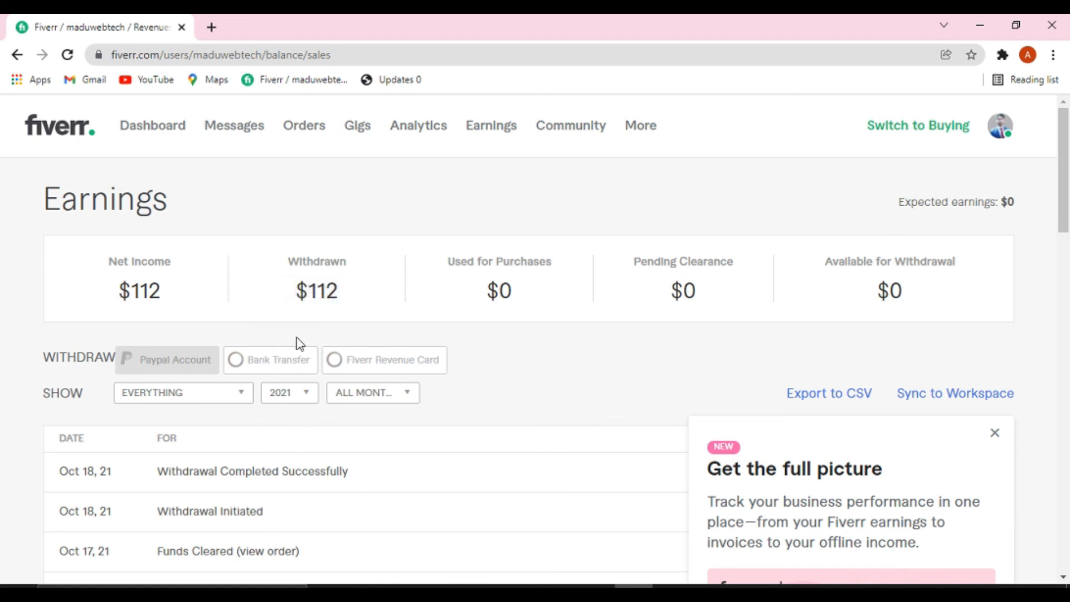
pyautogui.moveTo(364, 369)
pyautogui.moveTo(1069, 213); pyautogui.dragTo(1067, 248)
pyautogui.moveTo(1065, 272); pyautogui.dragTo(1062, 195)
# Open the buyer requests and examine the active requests with their offers, durations, budgets and offer-sending option
pyautogui.click(641, 132)
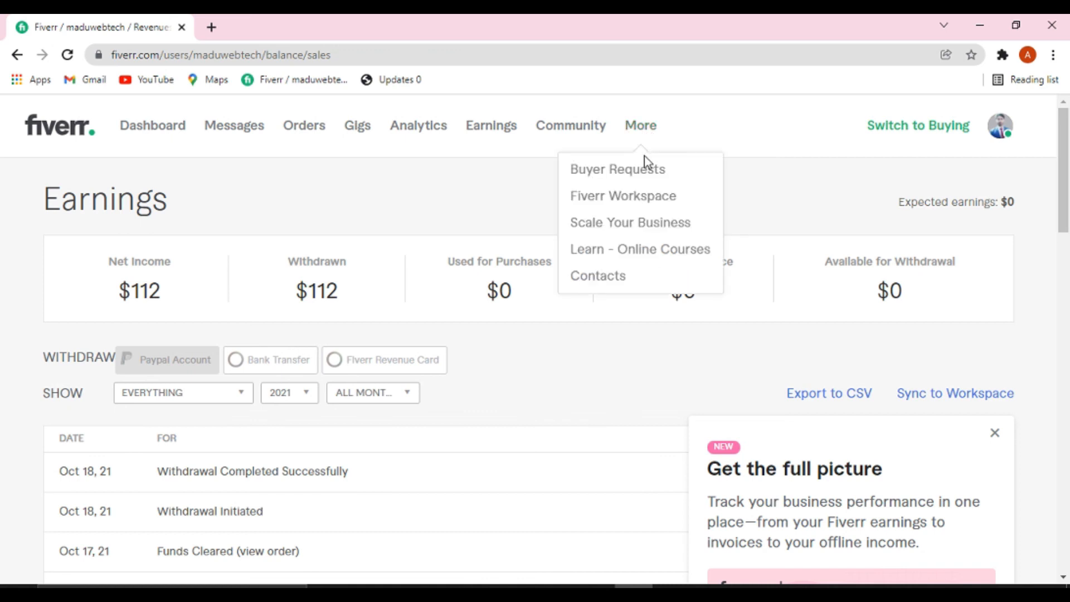
pyautogui.click(616, 177)
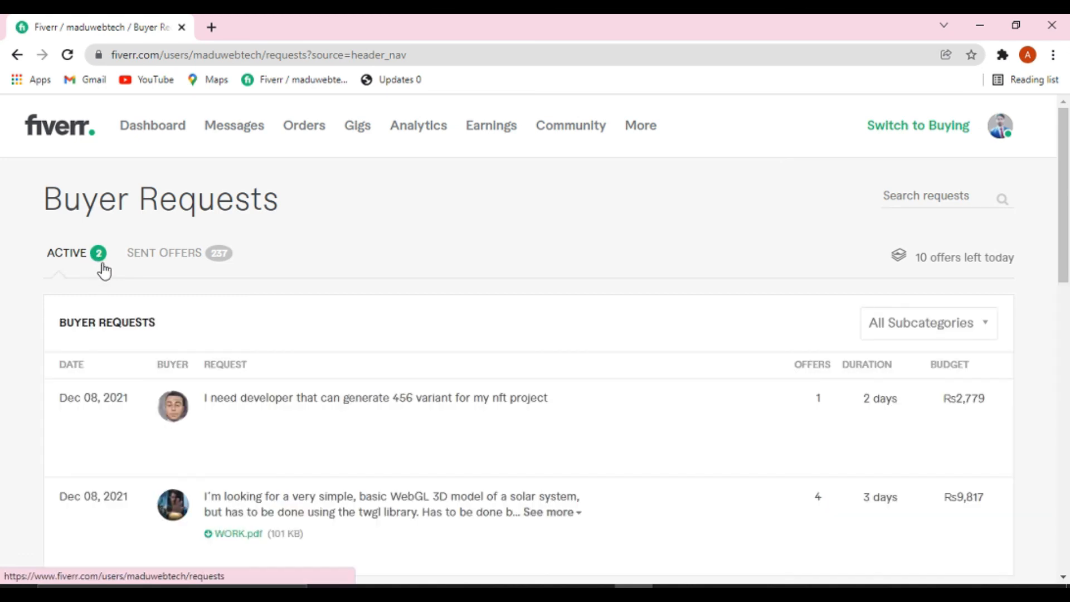
pyautogui.moveTo(196, 400)
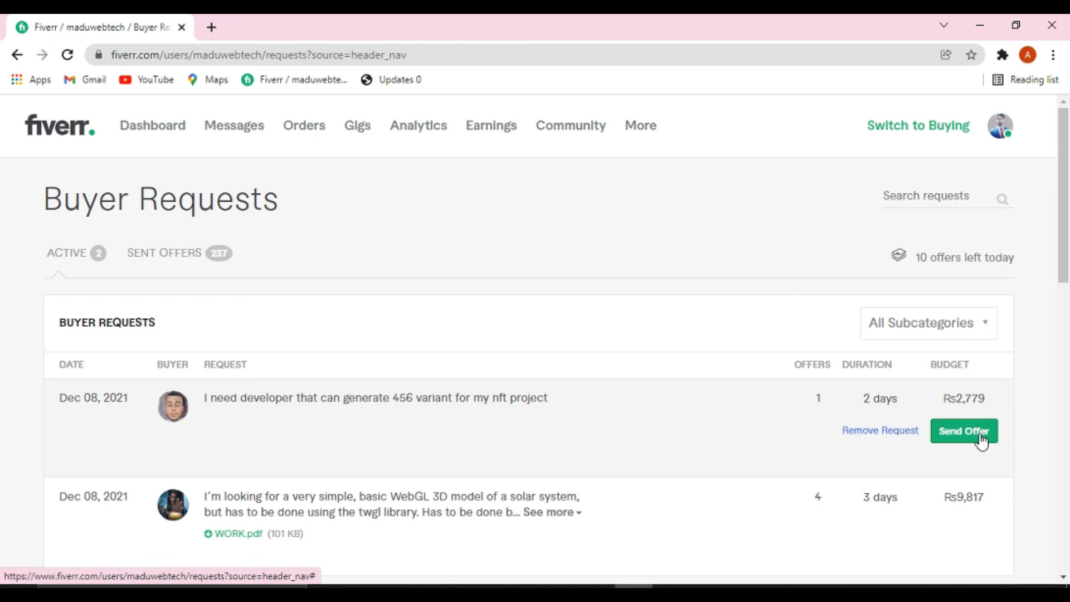
pyautogui.moveTo(1064, 250); pyautogui.dragTo(1050, 317)
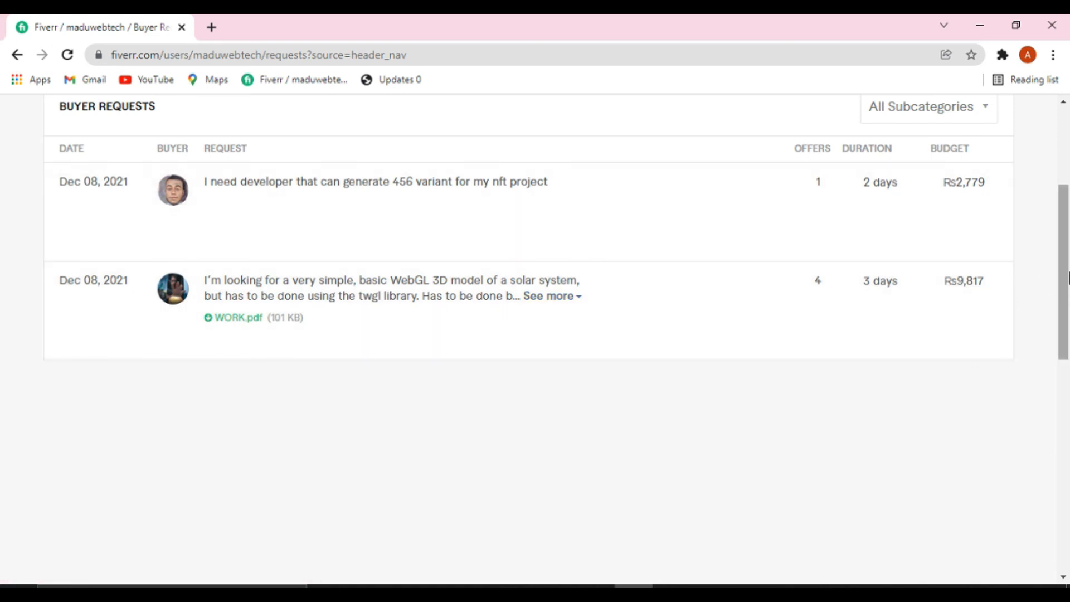
pyautogui.moveTo(1067, 277); pyautogui.dragTo(1067, 221)
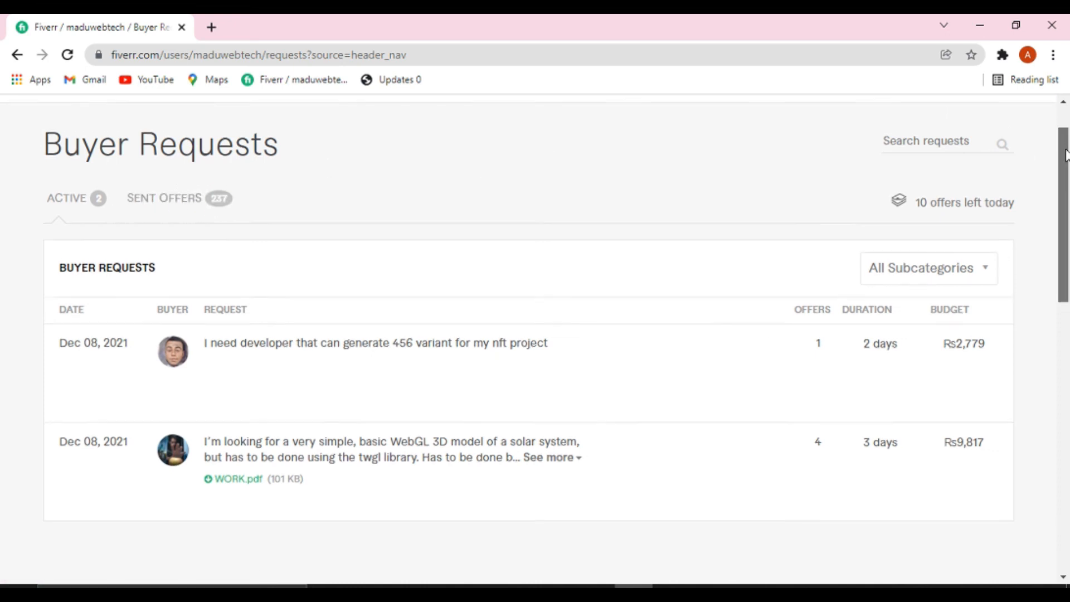
pyautogui.scroll(2, 1066, 155)
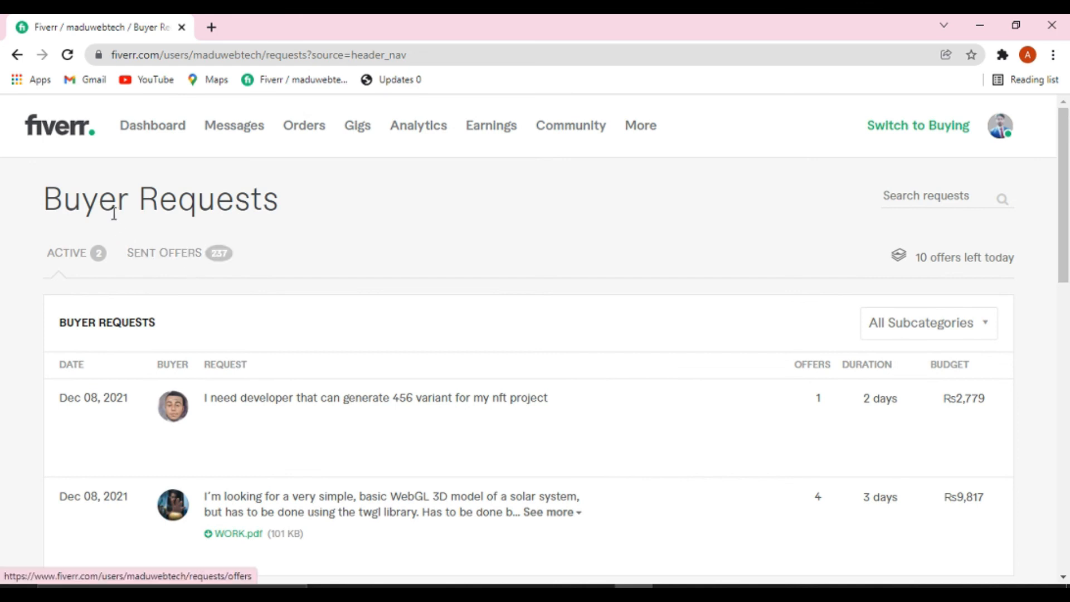
pyautogui.click(99, 260)
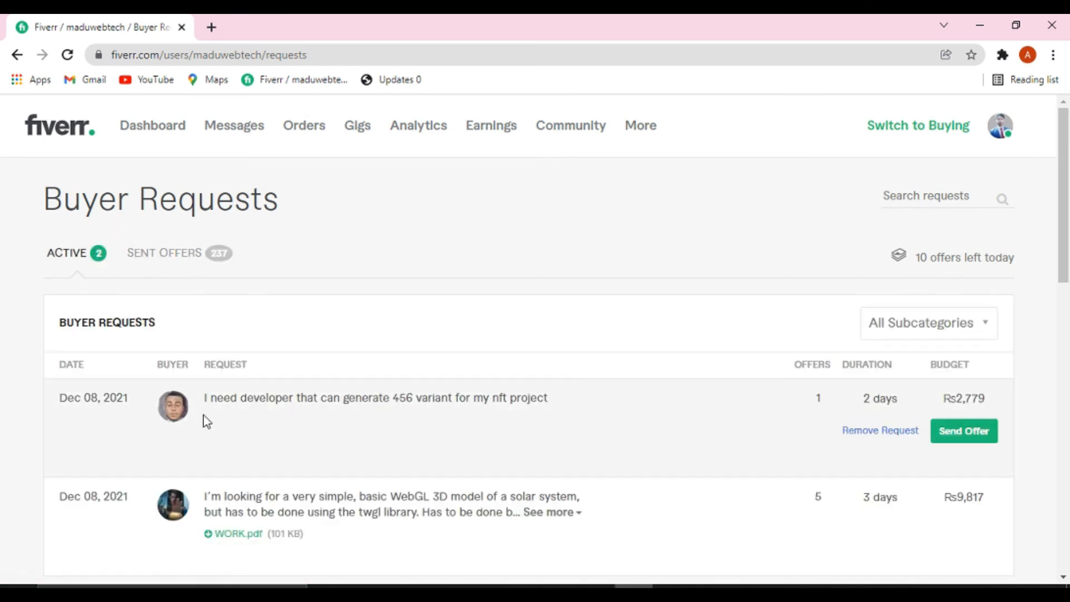
pyautogui.moveTo(277, 451)
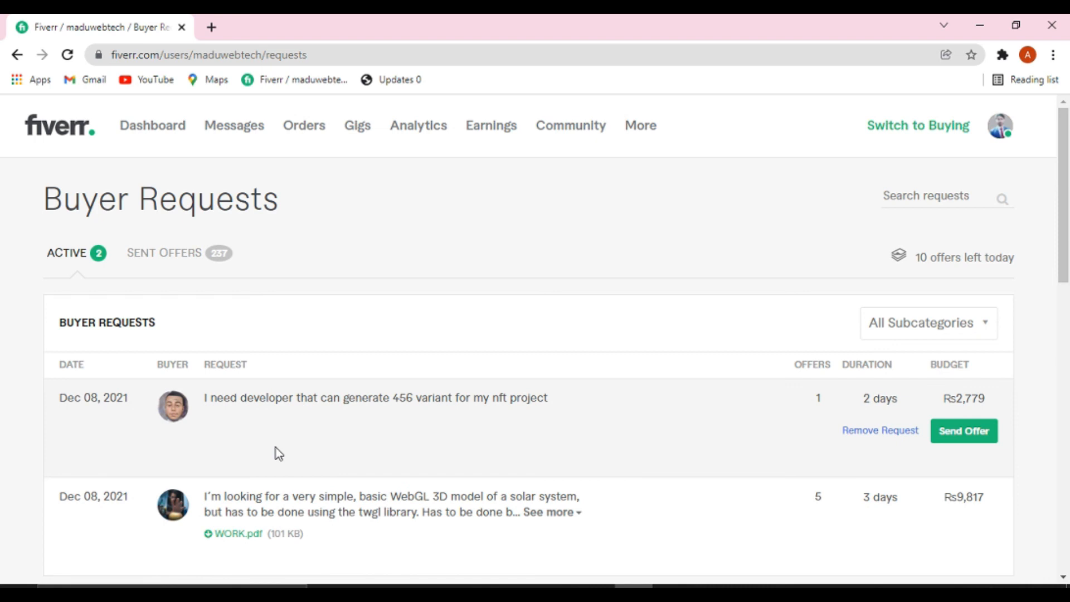